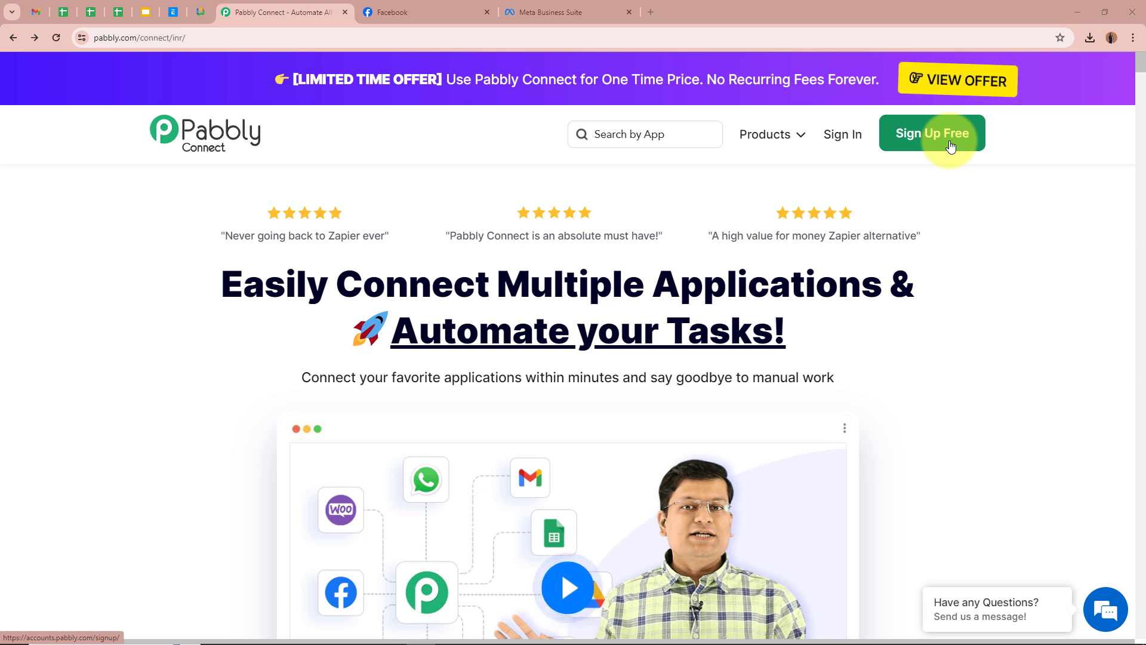
Sign in to Pabbly and open the Pabbly Connect application
left_click(838, 139)
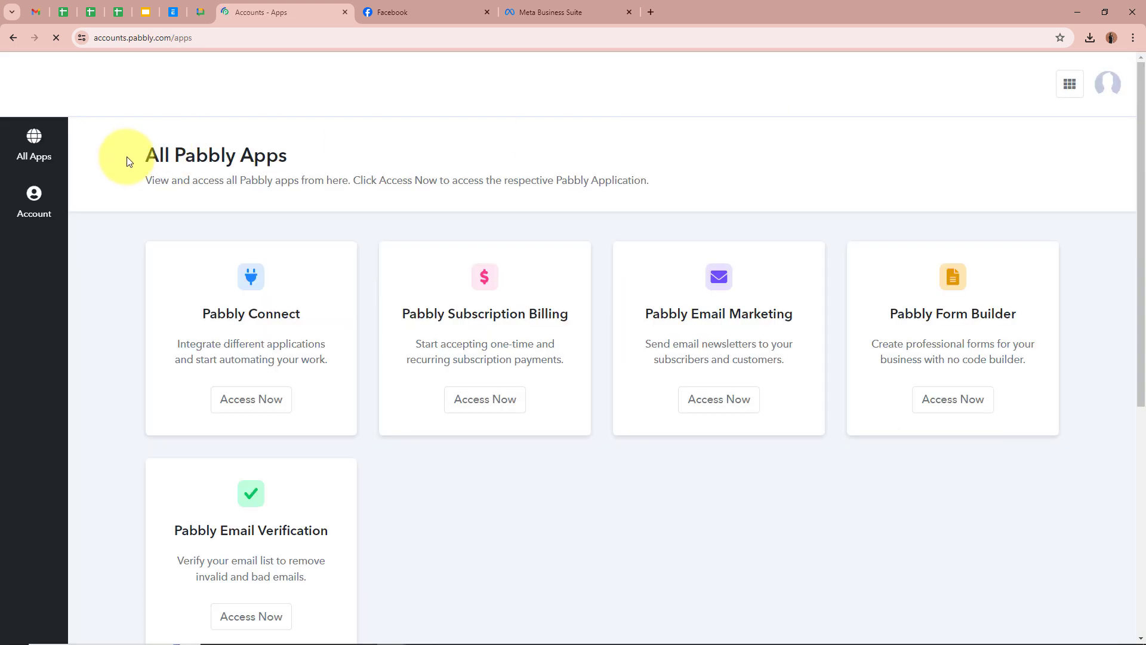
left_click_drag(123, 157, 555, 163)
left_click(555, 158)
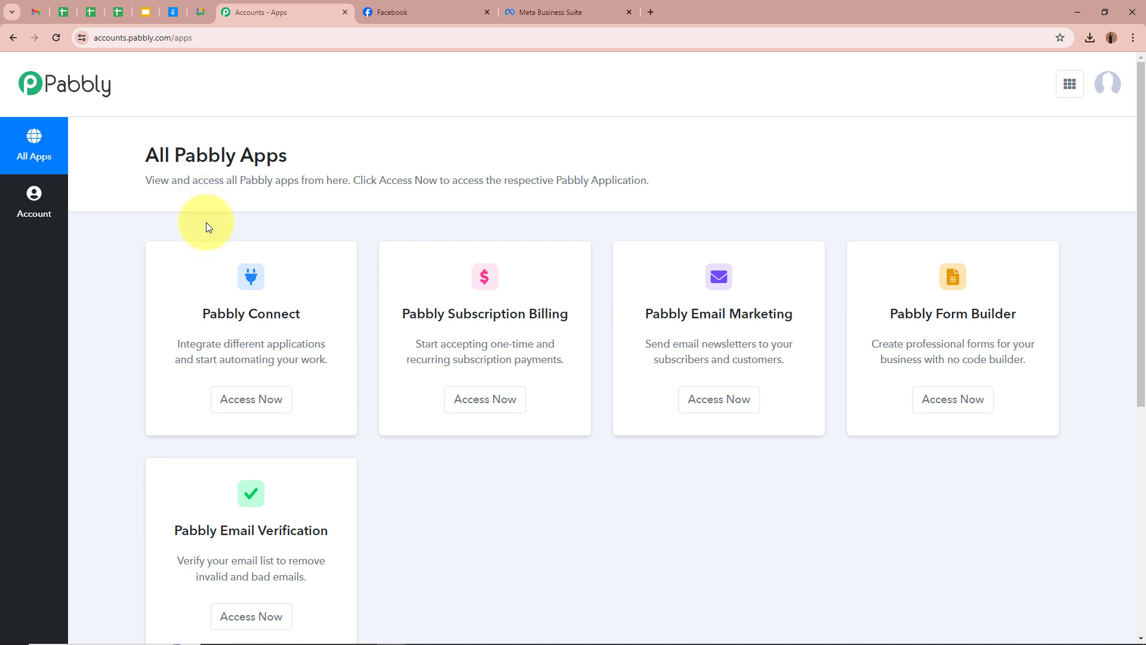
left_click(258, 399)
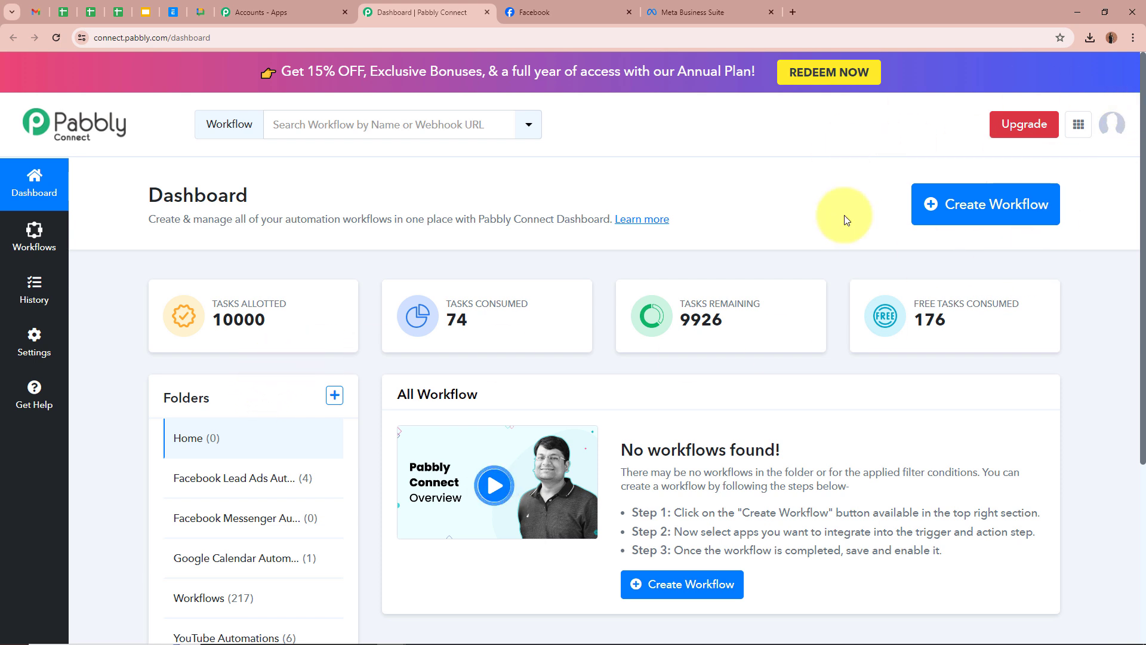
Start a new workflow named "Create Auto Reply In Facebook Messenger with Google Generative AI"
left_click(916, 207)
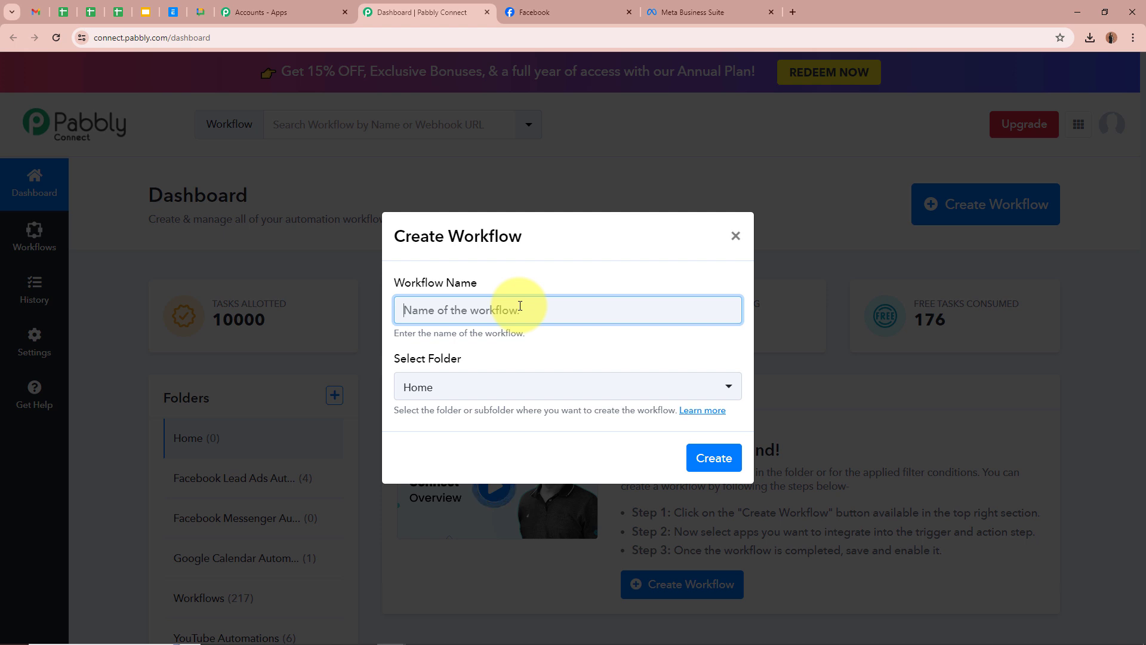
key("ctrl+v")
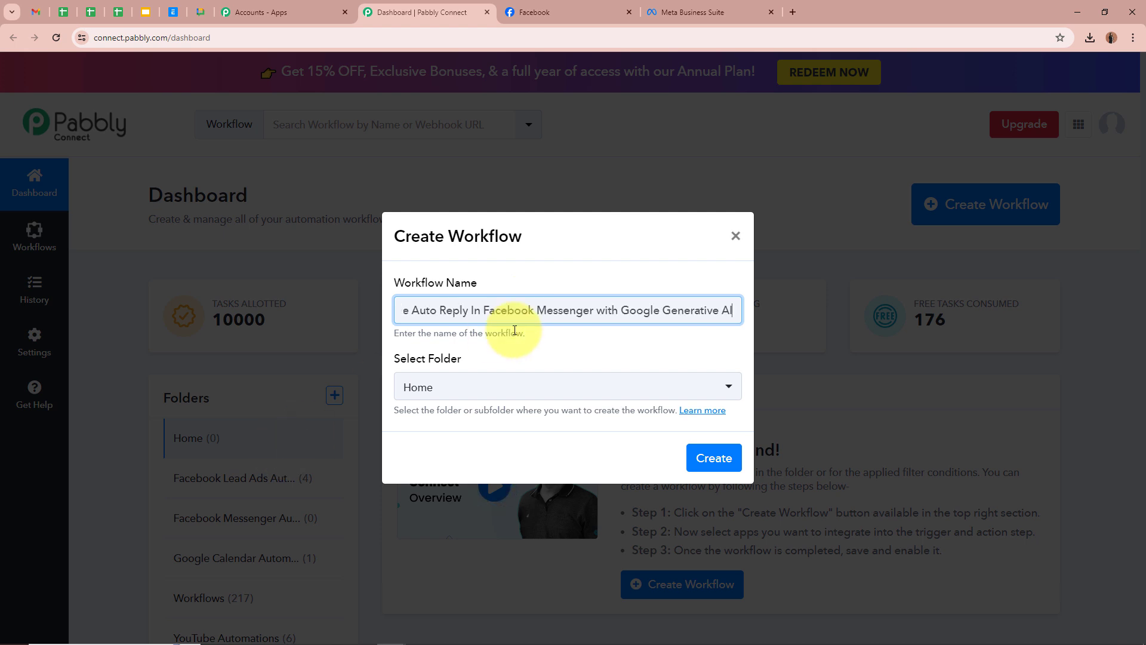
left_click_drag(524, 310, 771, 311)
left_click(707, 344)
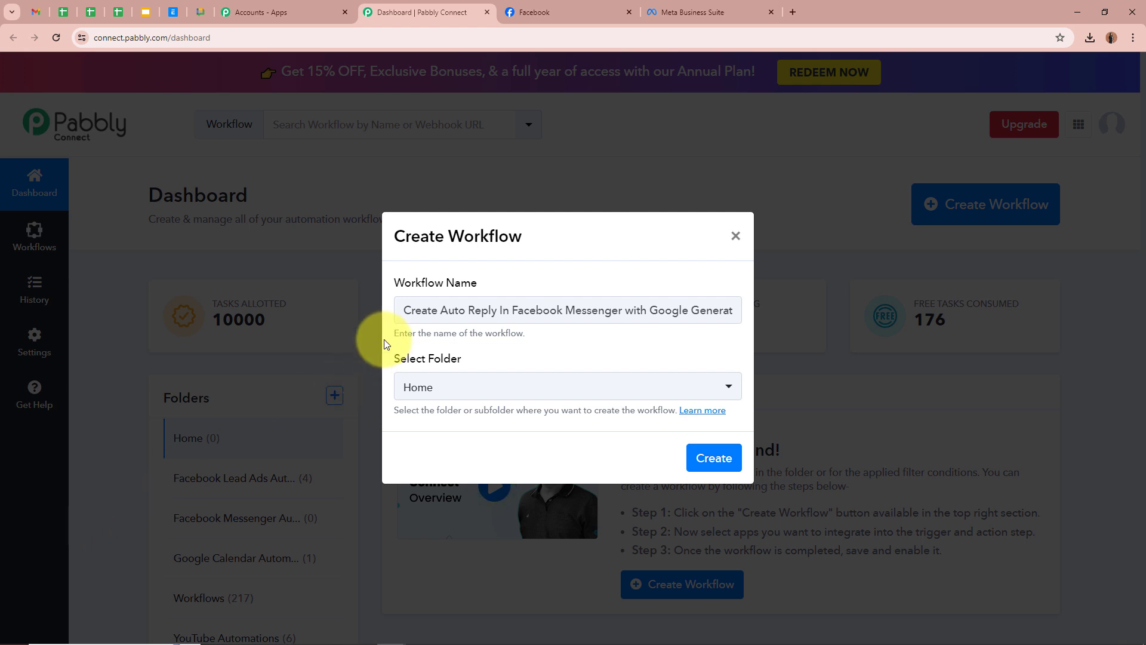
left_click_drag(398, 310, 758, 313)
left_click(686, 357)
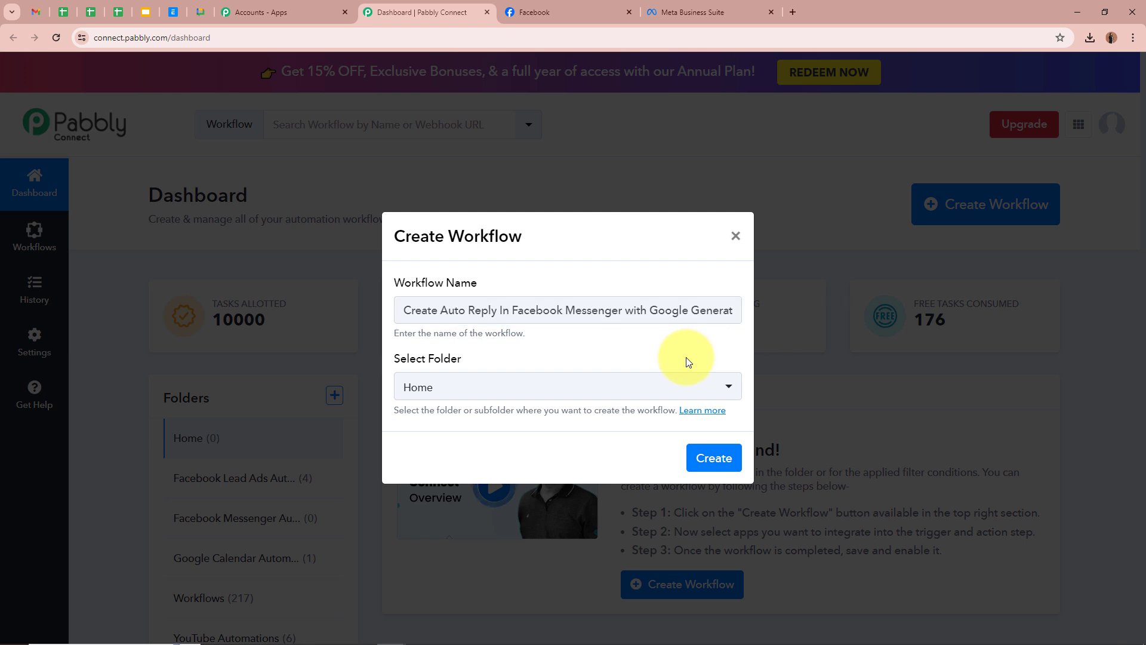
Assign the new workflow to the Facebook Messenger Automations folder and create it
left_click(730, 386)
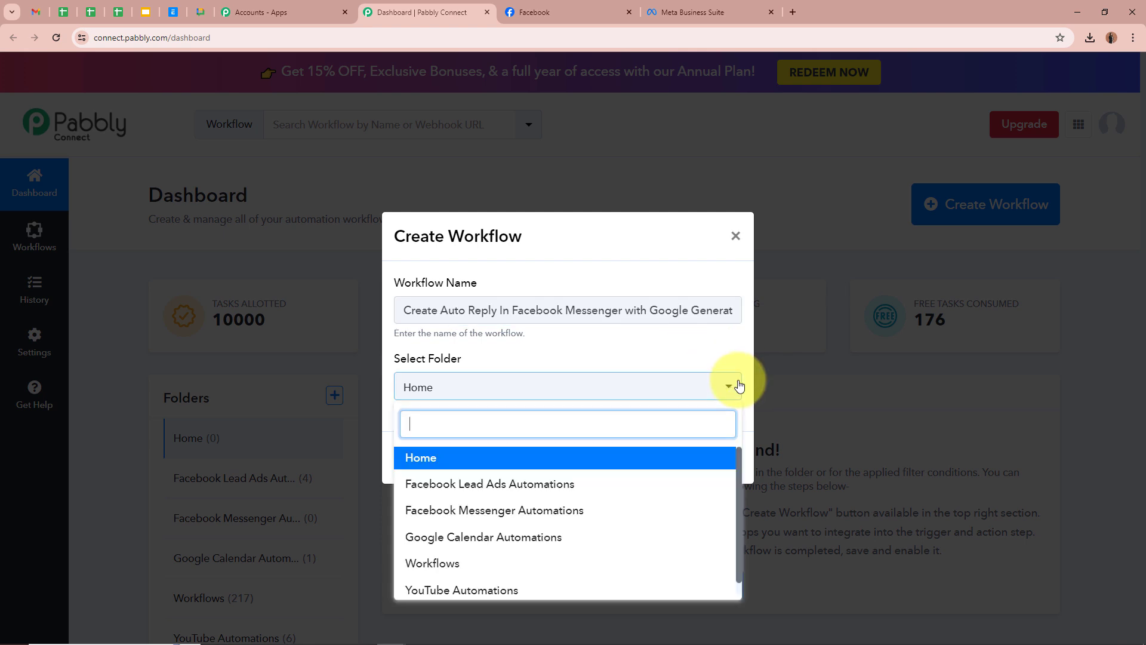
left_click(487, 510)
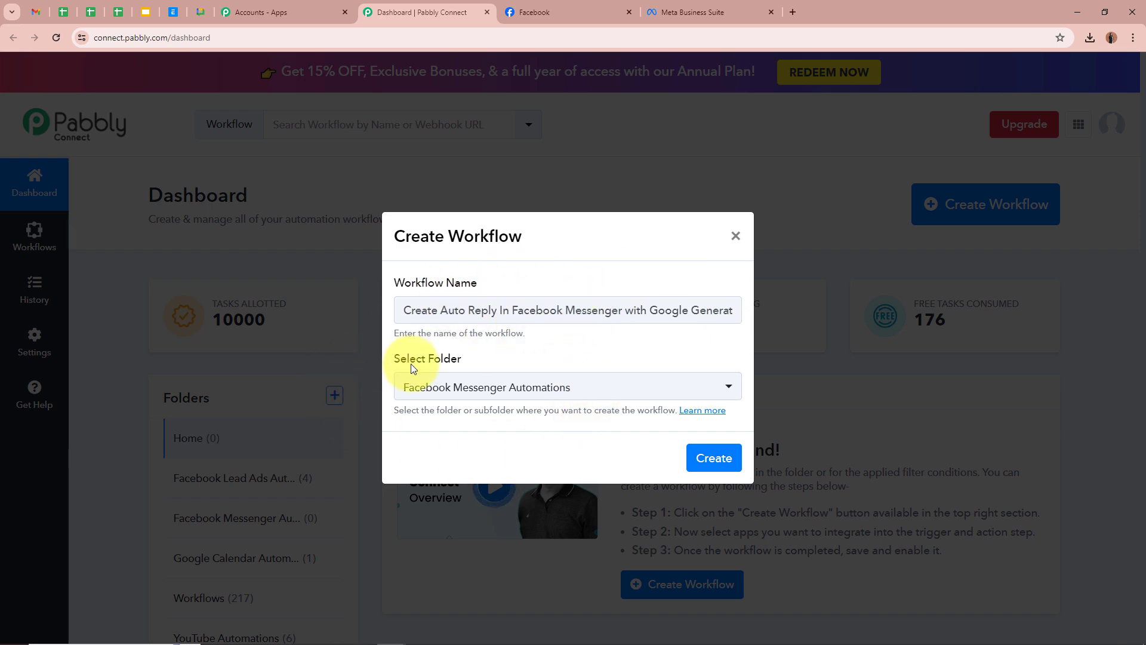
left_click(711, 460)
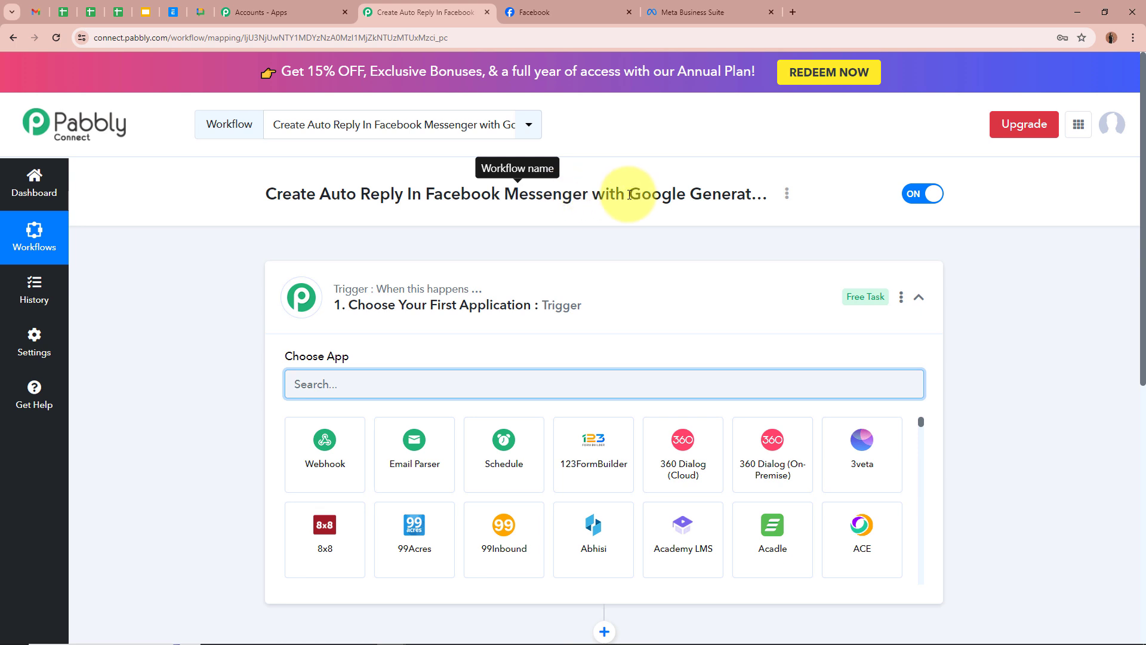
Set the workflow's trigger app to Facebook Messenger with the New Message Sent to Page event
left_click(741, 305)
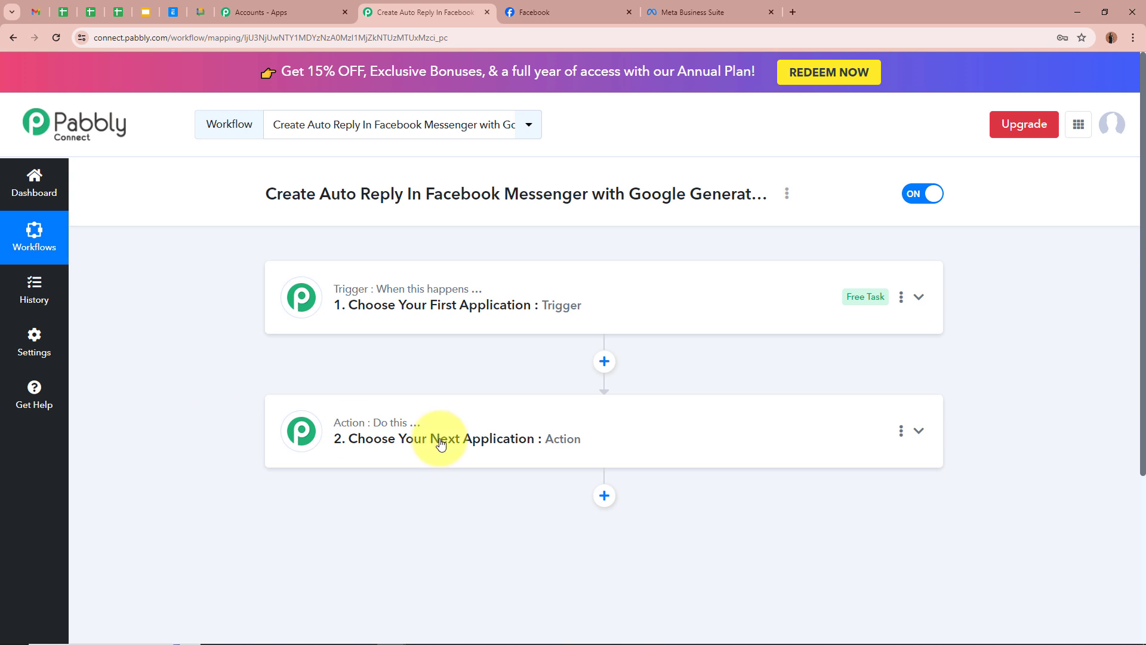
left_click(919, 297)
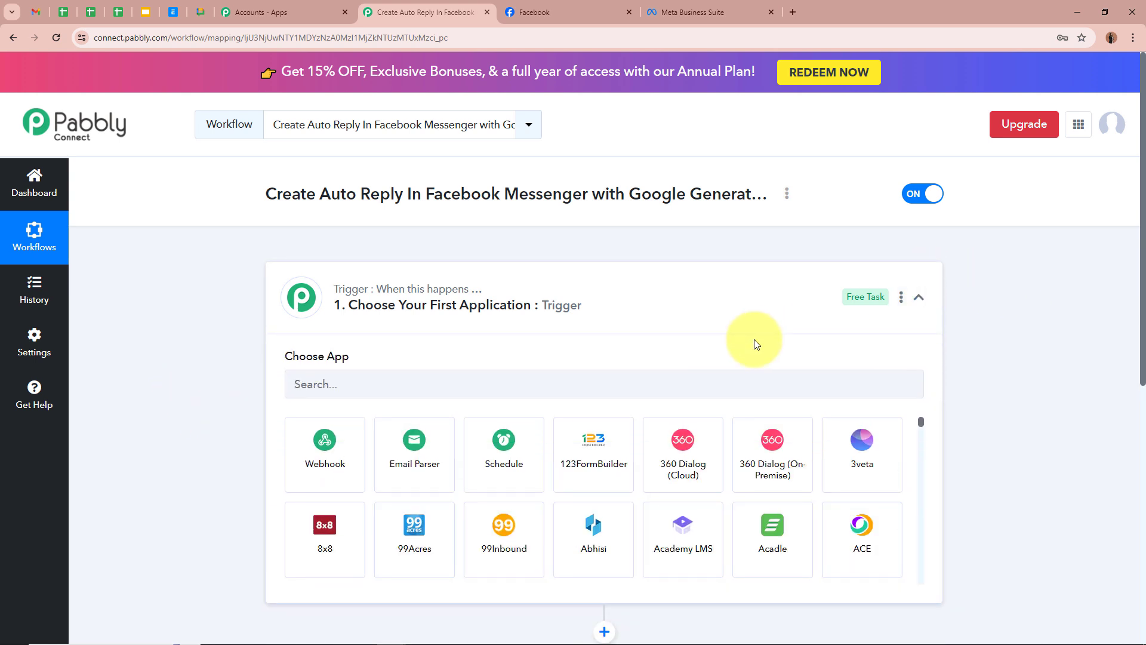
left_click(600, 385)
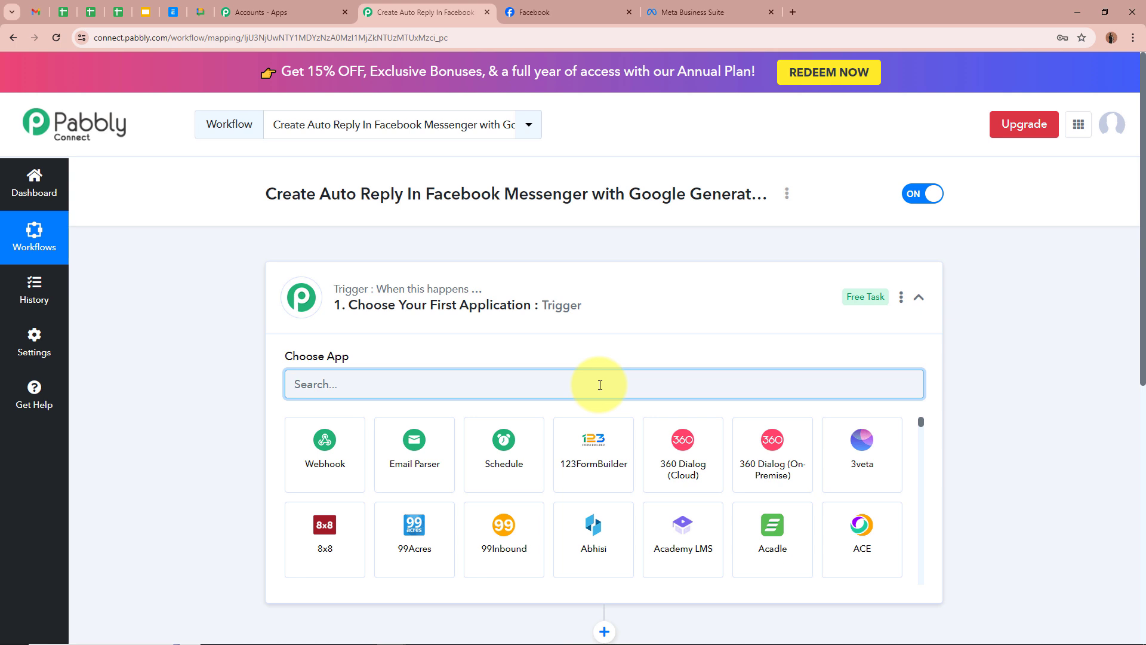
type("Facebook")
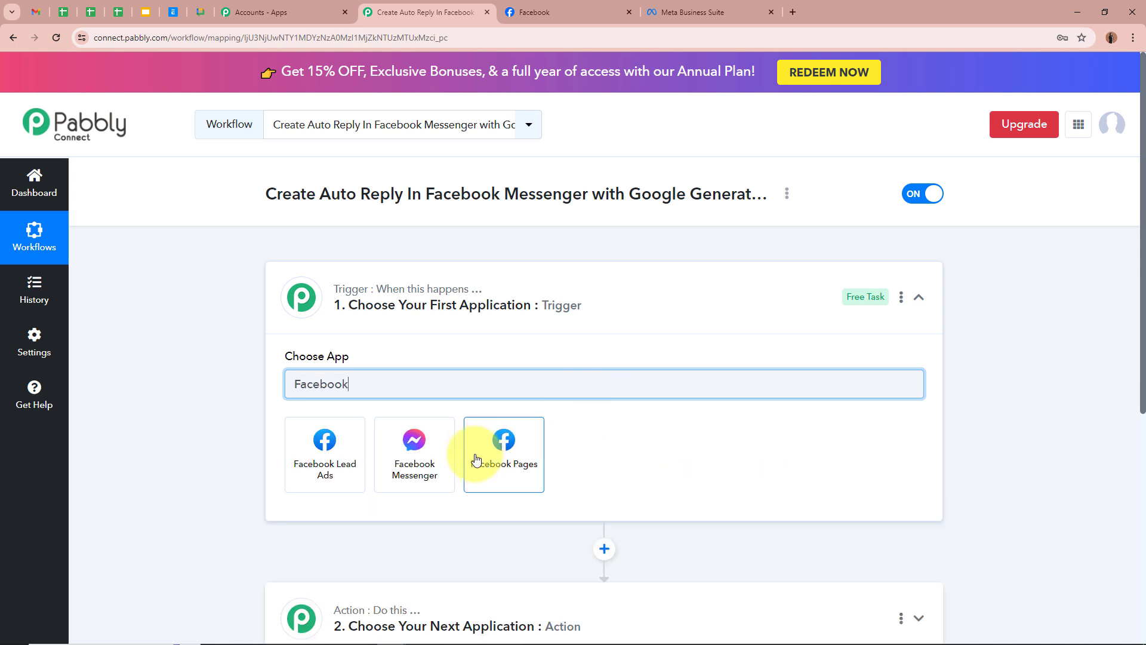
left_click(440, 460)
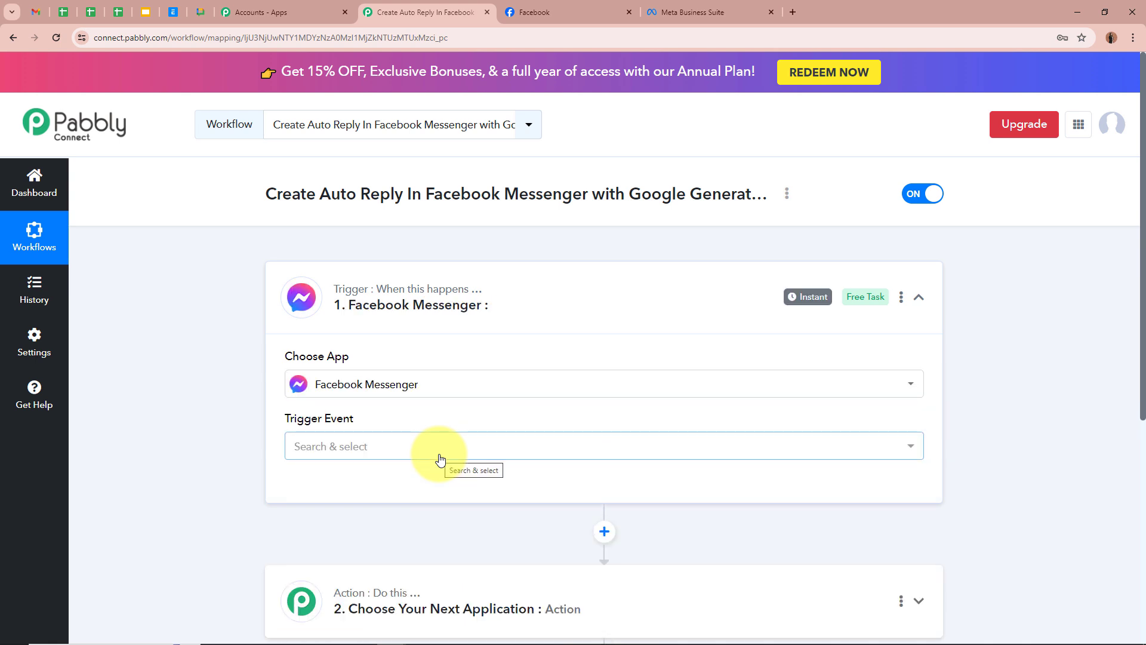
left_click(440, 459)
left_click(382, 517)
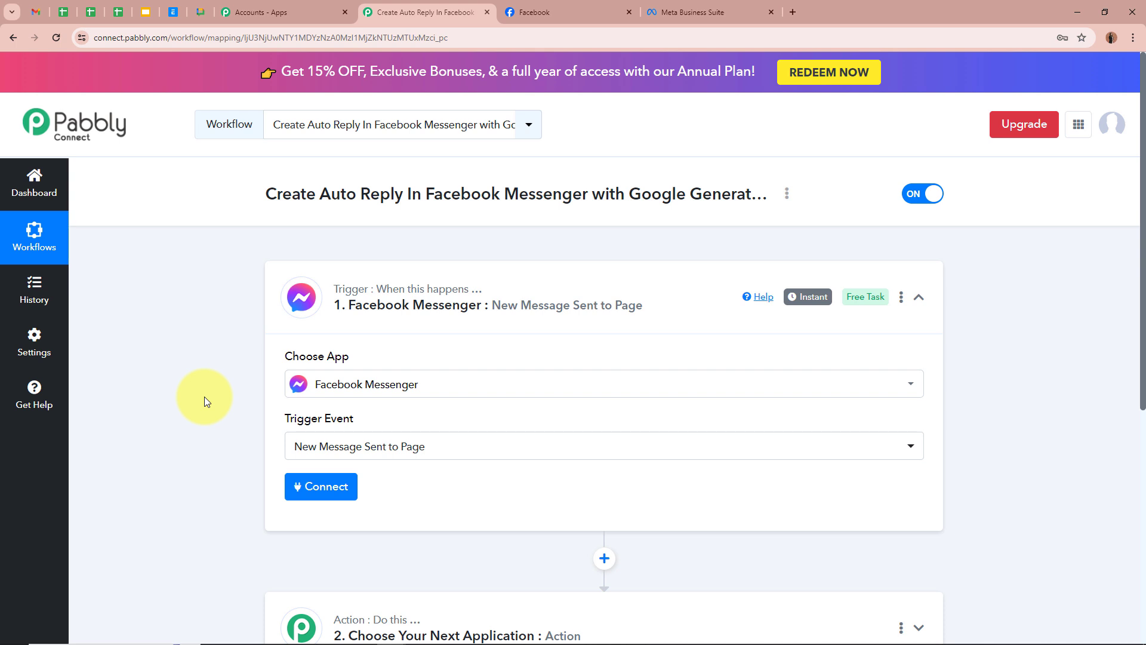
Connect the trigger to Facebook Messenger through a new connection and authorize the account access
scroll(205, 396, "down", 2)
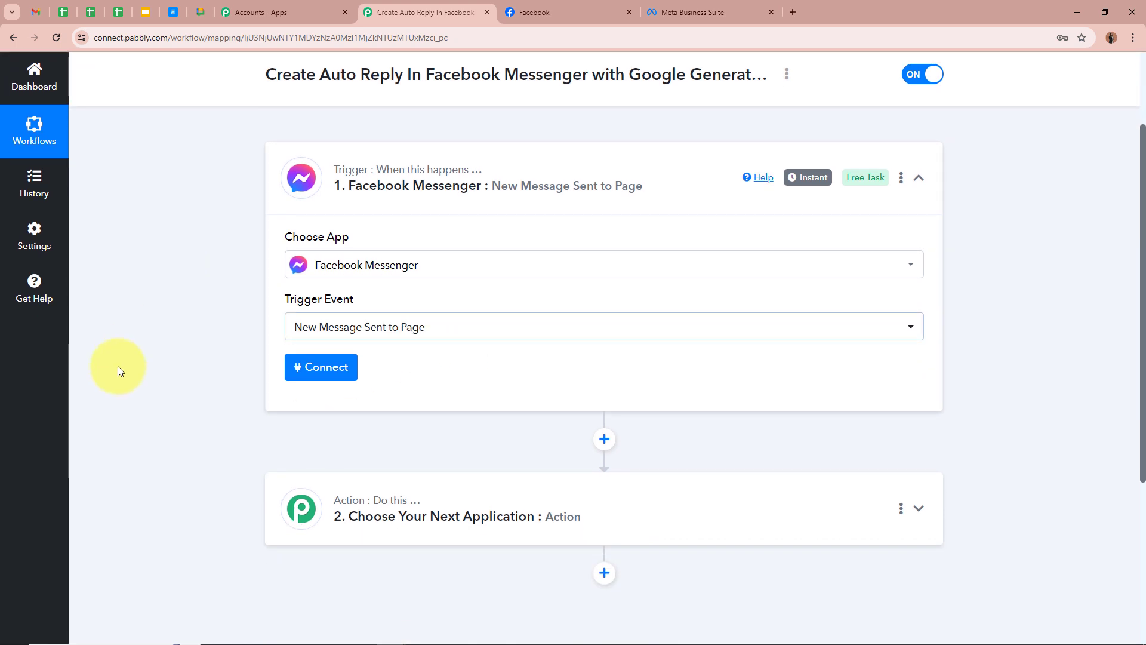
left_click(322, 369)
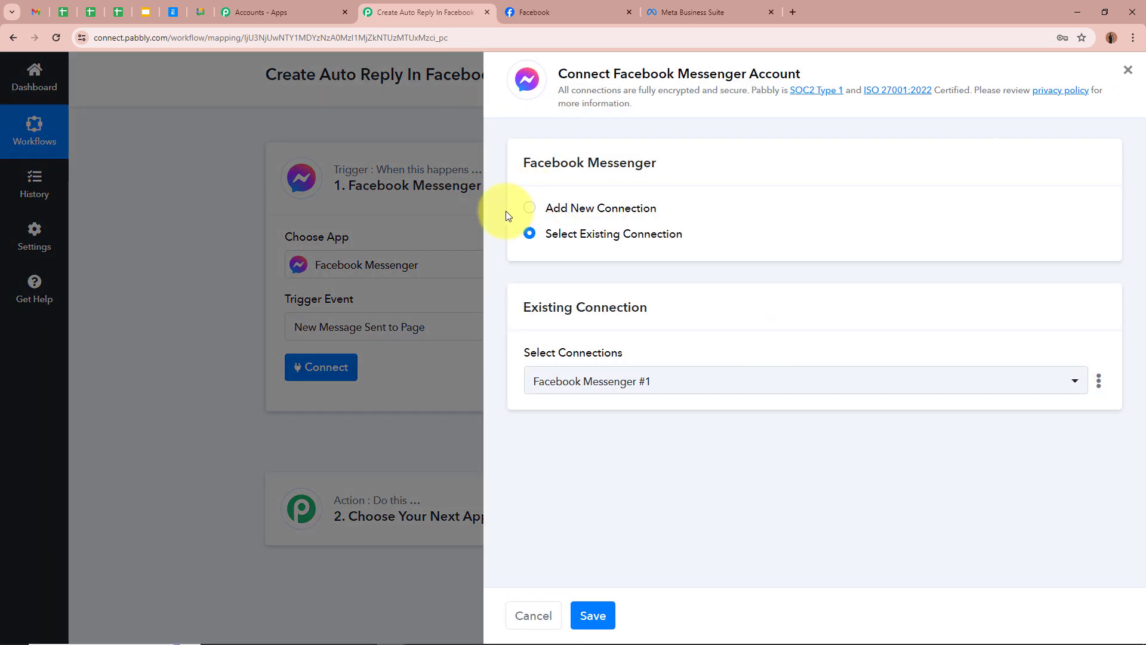
left_click(529, 209)
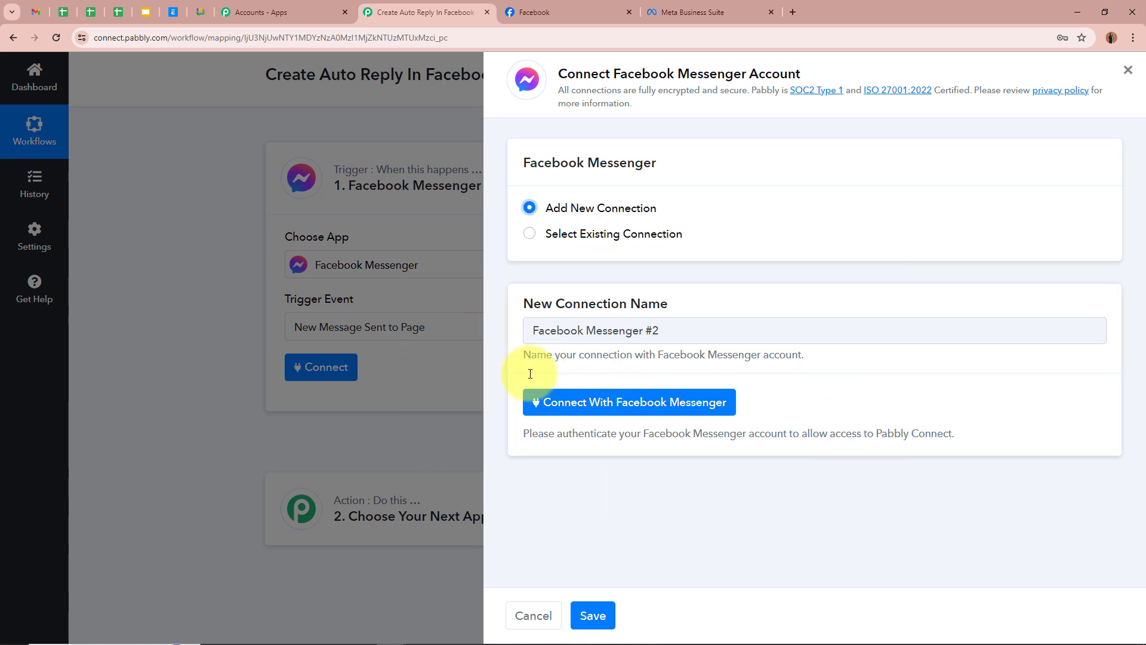
left_click(660, 402)
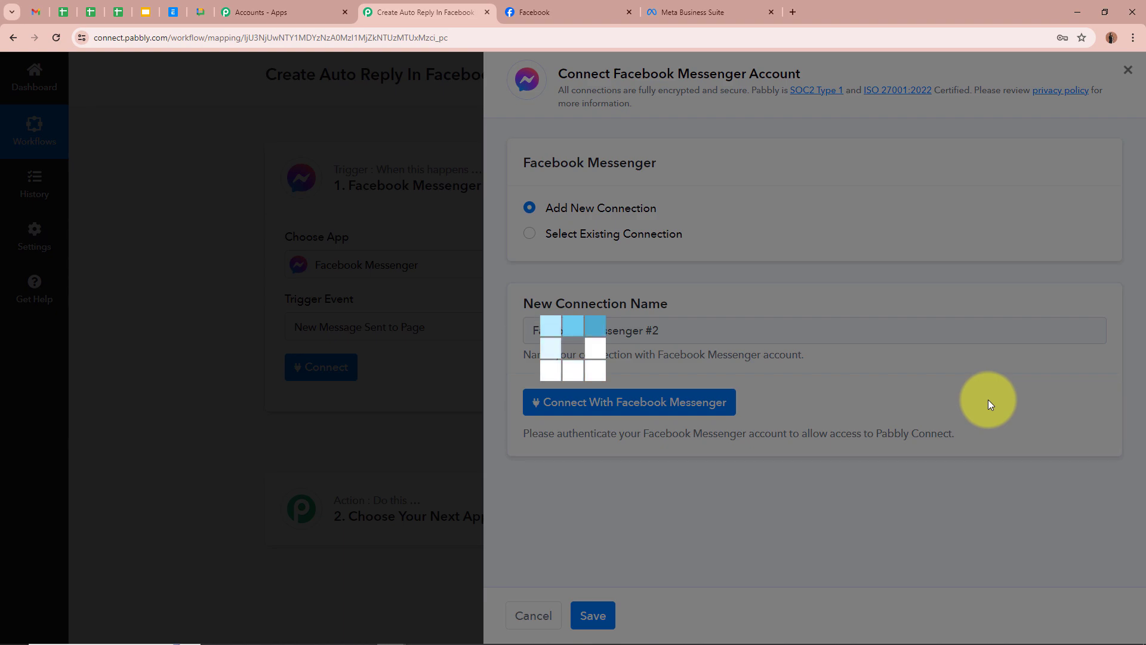
left_click(548, 223)
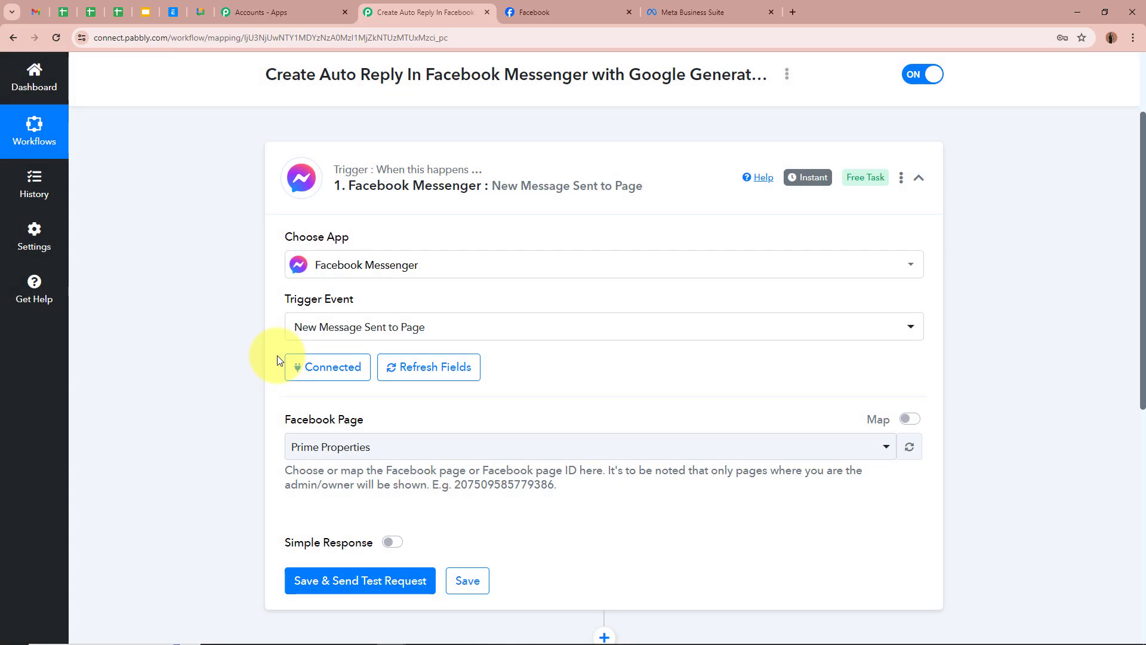
Check the page name on Facebook and select Eco-Delicious as the trigger's Facebook page
scroll(195, 342, "down", 1)
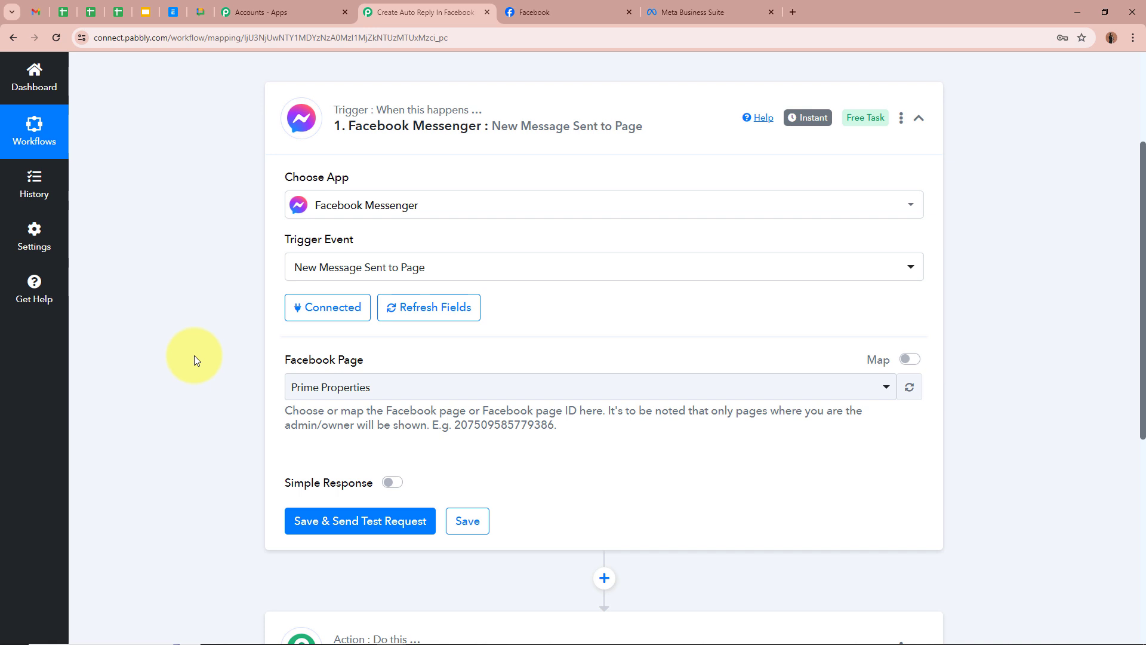
left_click(564, 8)
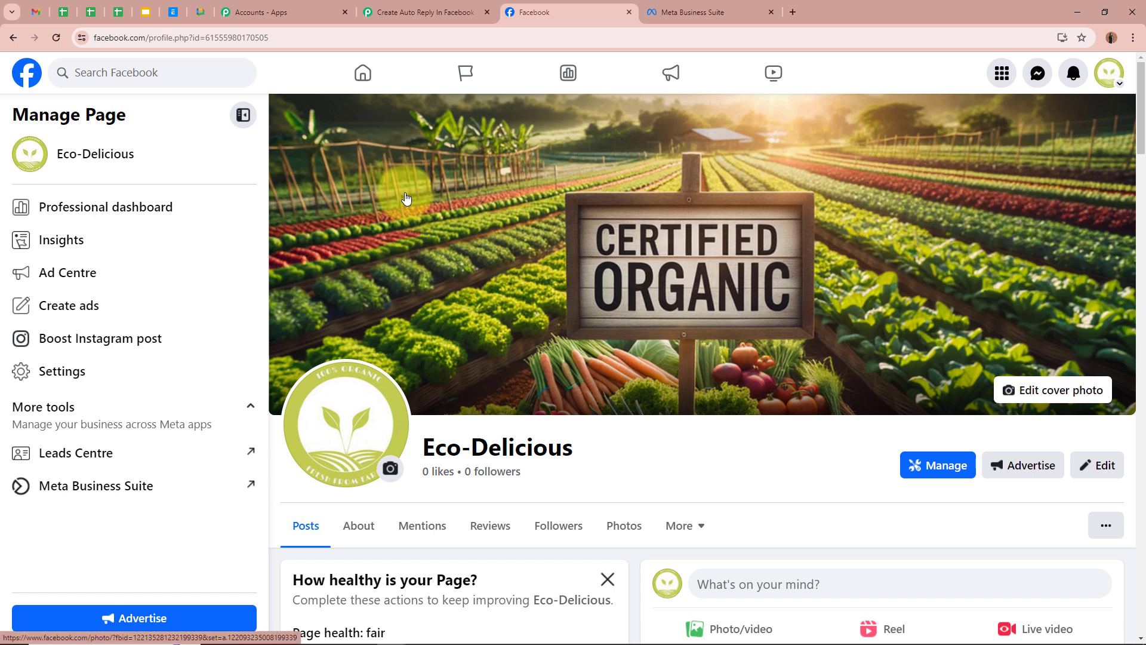
left_click(442, 10)
left_click(427, 383)
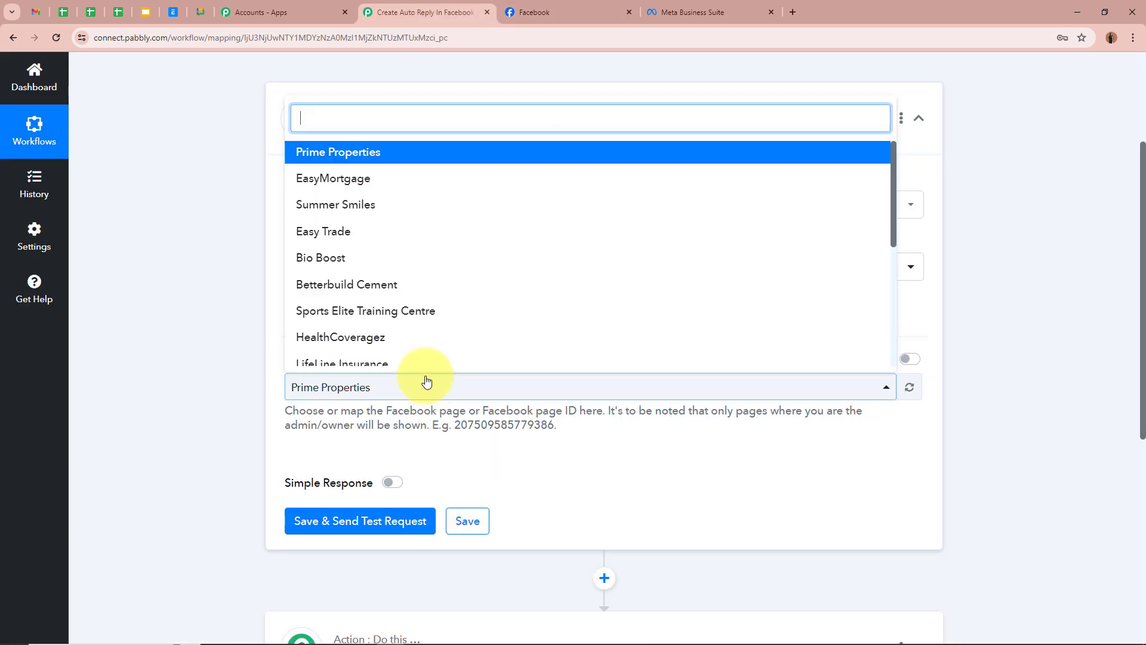
scroll(440, 305, "down", 2)
left_click(439, 304)
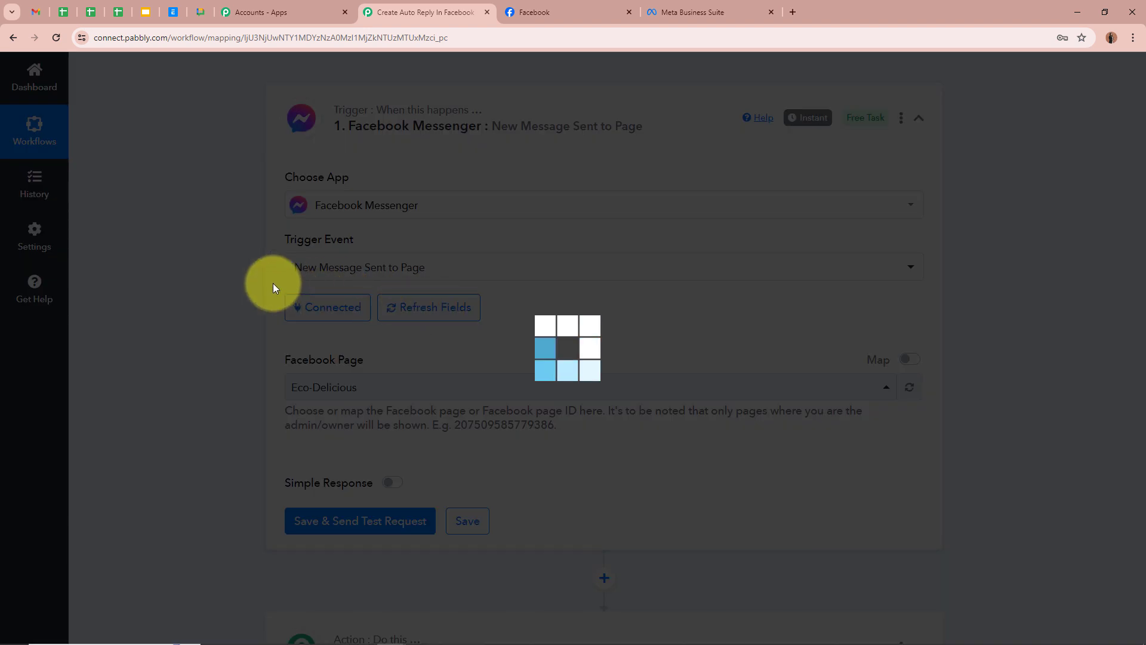
Save the Facebook Messenger trigger, send a test request for its webhook response, and review the trigger setup
scroll(298, 343, "down", 3)
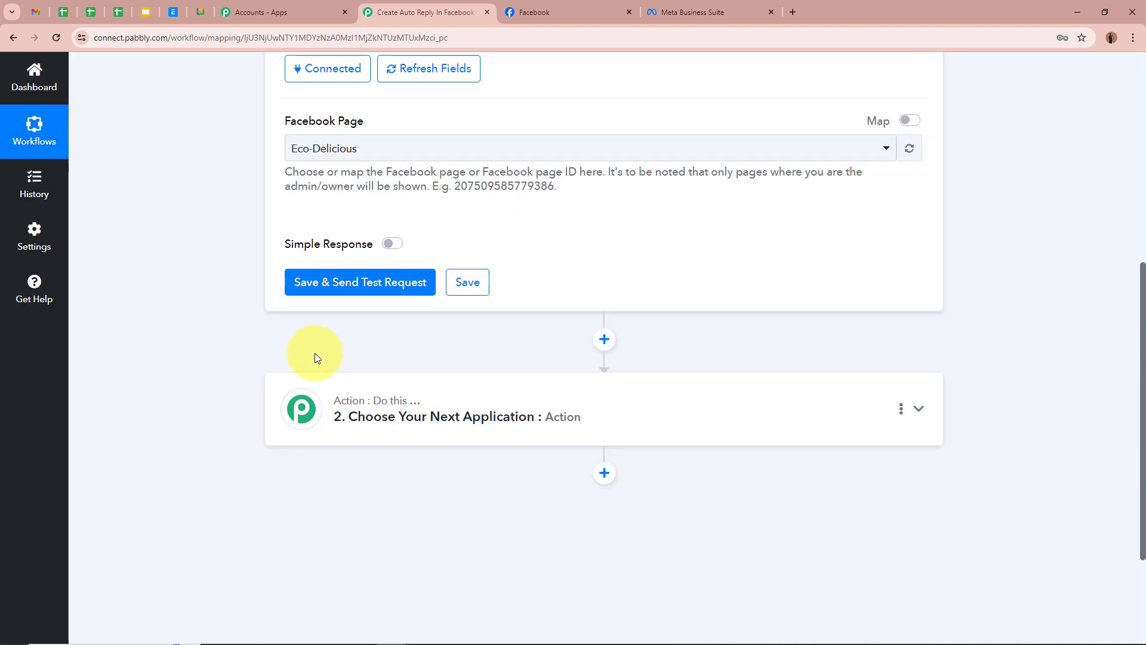
left_click(364, 283)
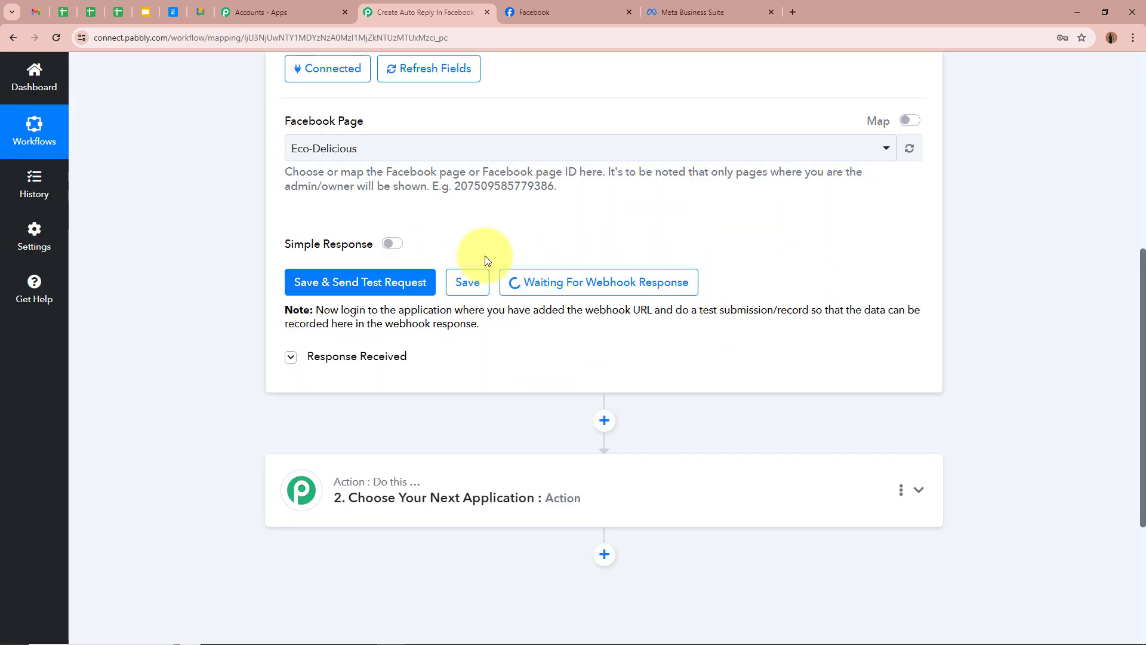
left_click_drag(434, 310, 625, 346)
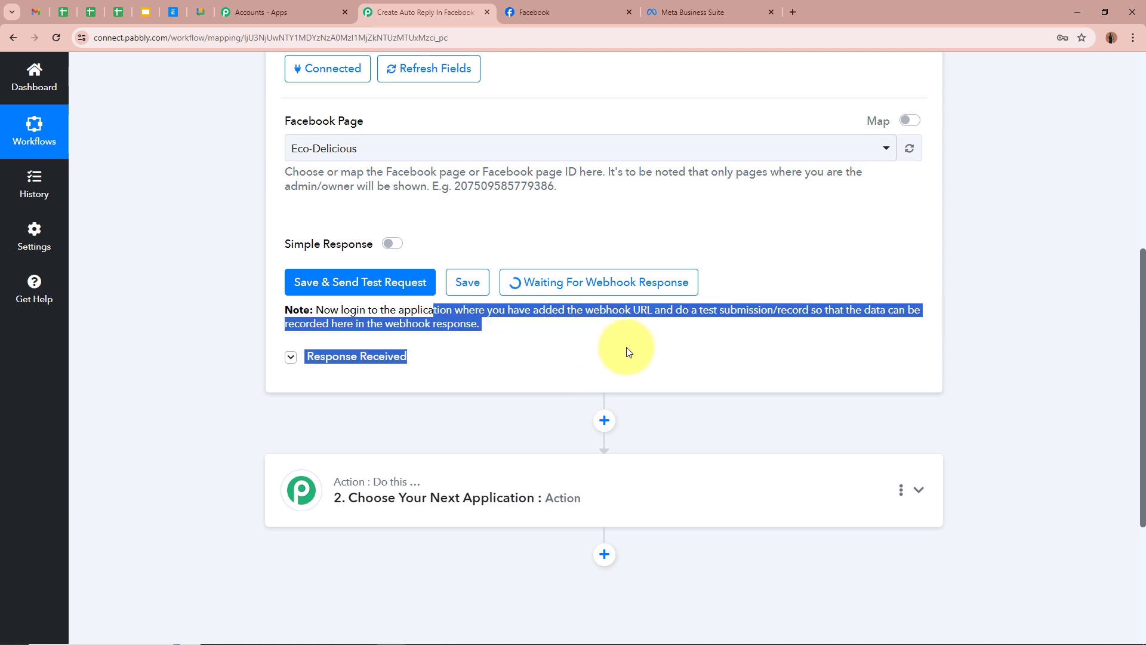
left_click(788, 313)
scroll(994, 318, "up", 7)
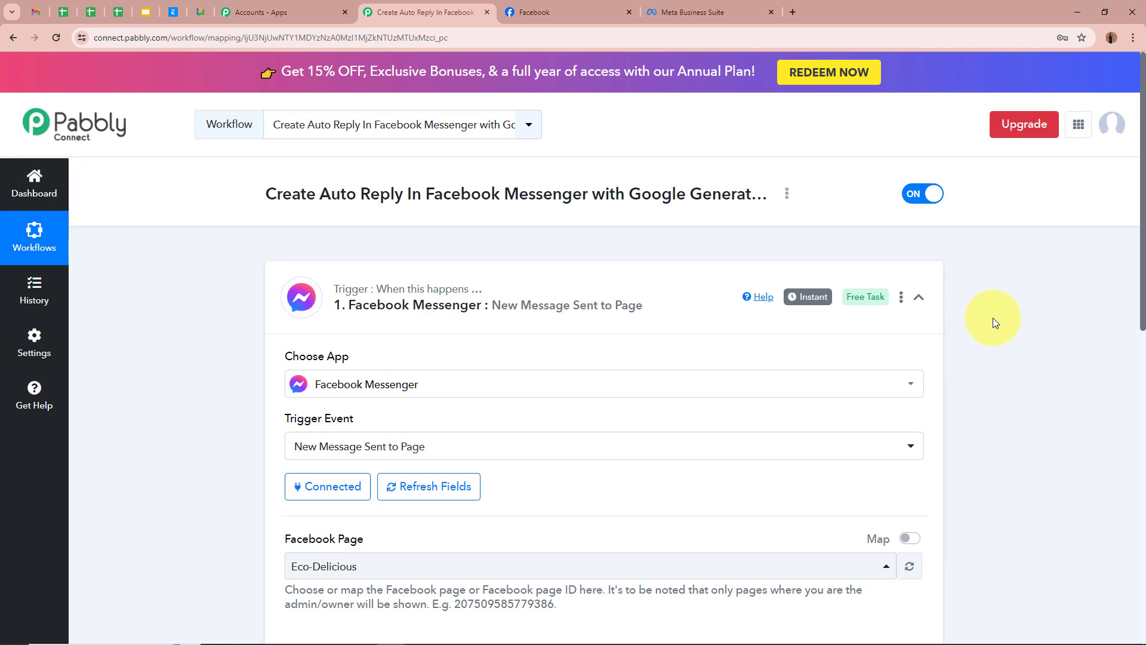
scroll(994, 318, "down", 2)
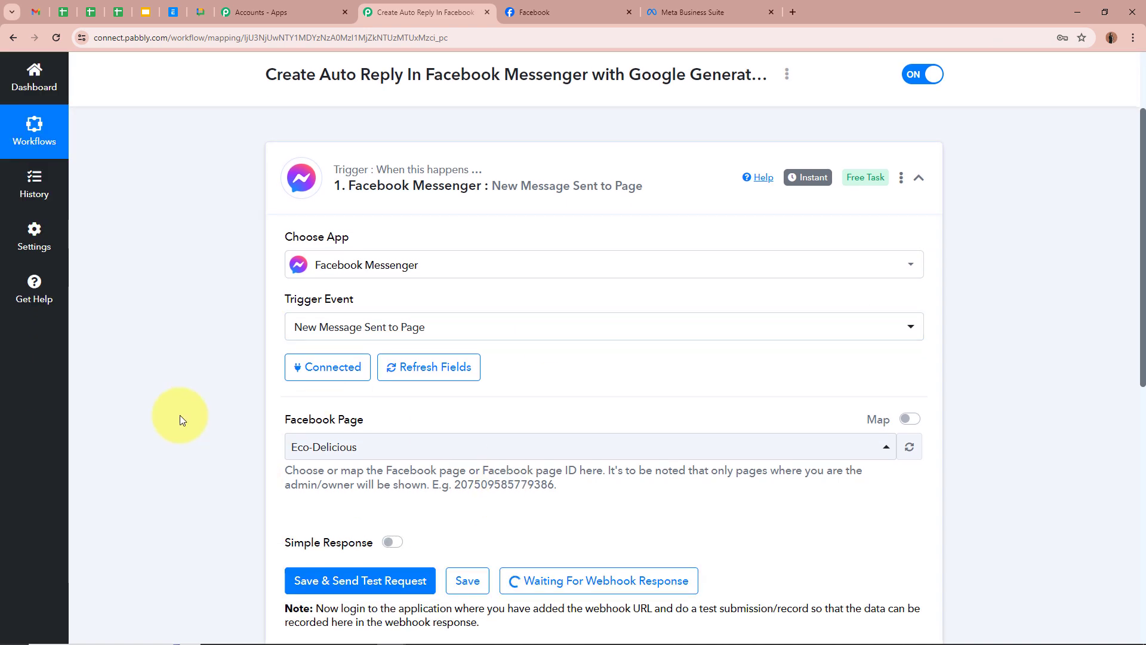
scroll(275, 393, "up", 2)
scroll(244, 401, "down", 5)
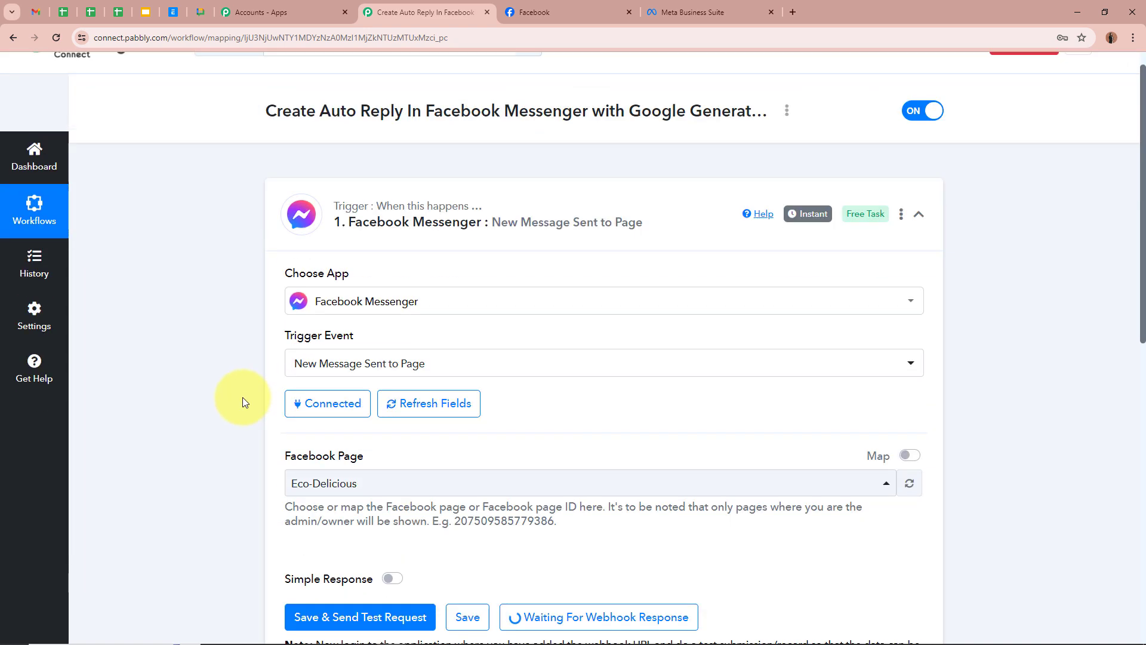
scroll(940, 448, "up", 5)
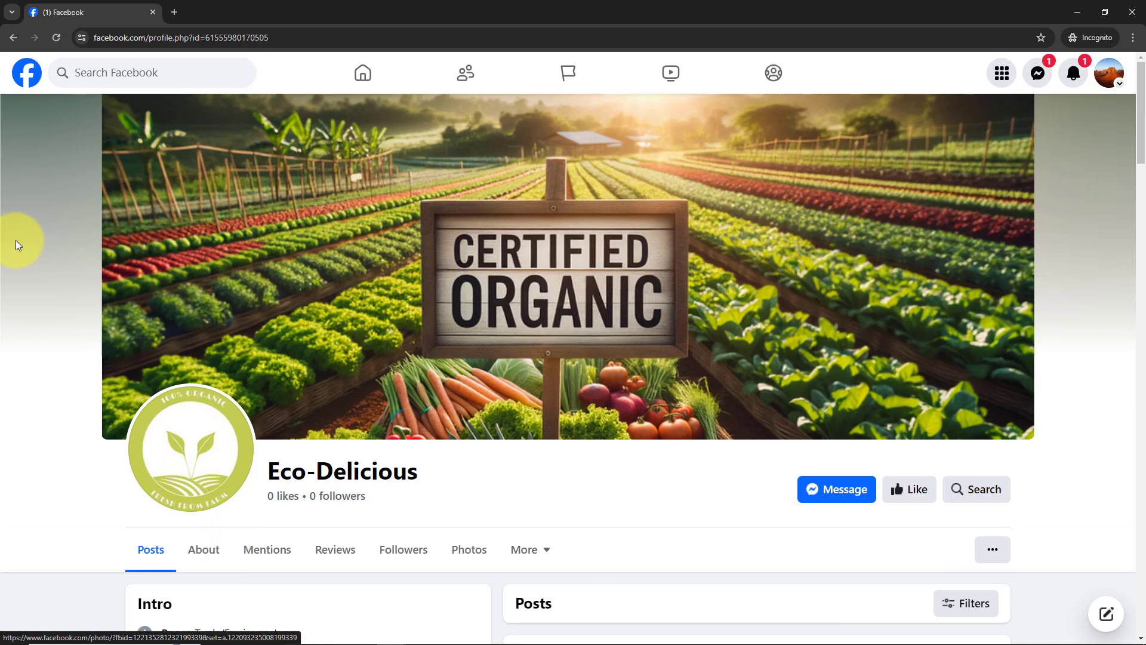
Send the Eco-Delicious page the Messenger message "Hello, Can you please tell me the benefits of using oragnic products?"
left_click(839, 490)
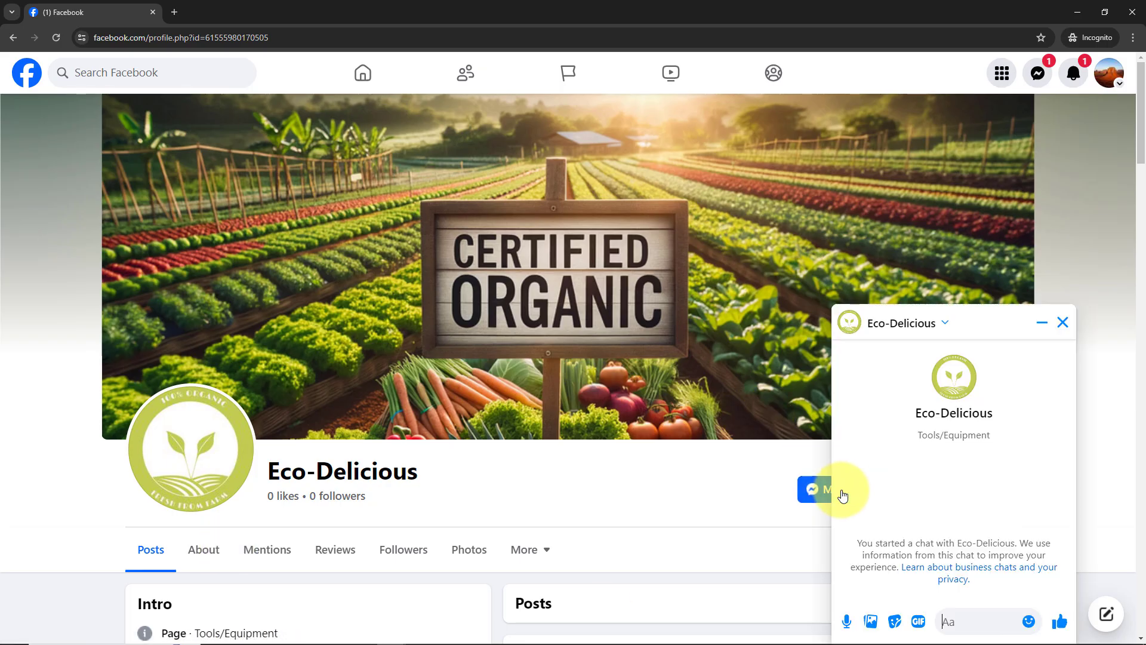
left_click(973, 619)
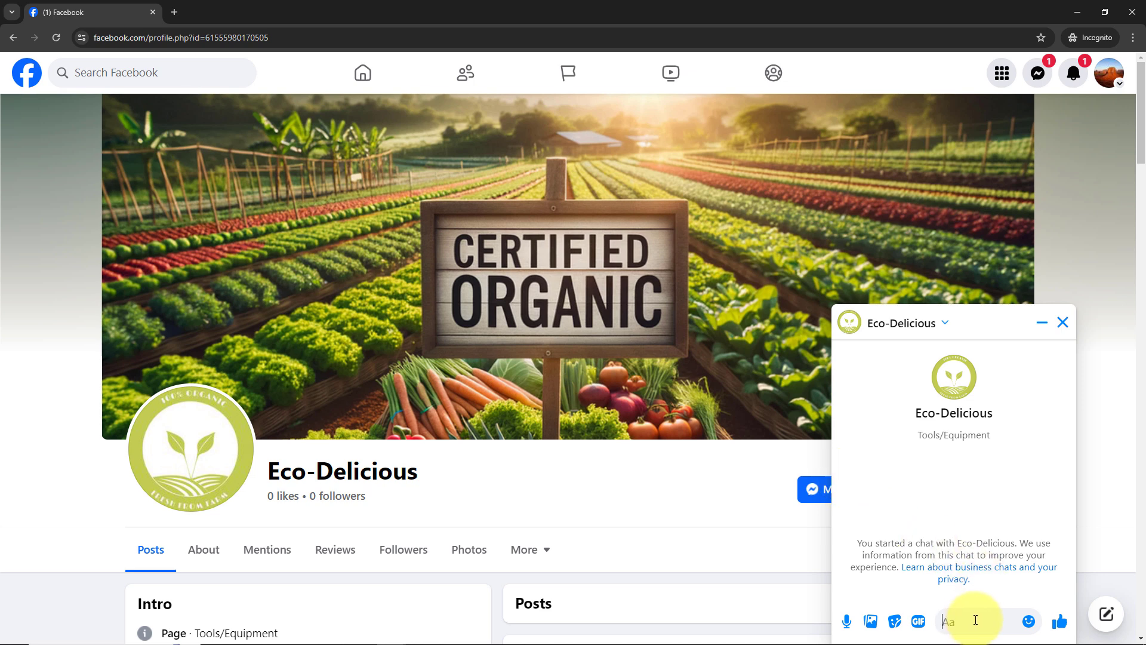
type("Hello, Can you please tell me the benefits of using oragnic products?")
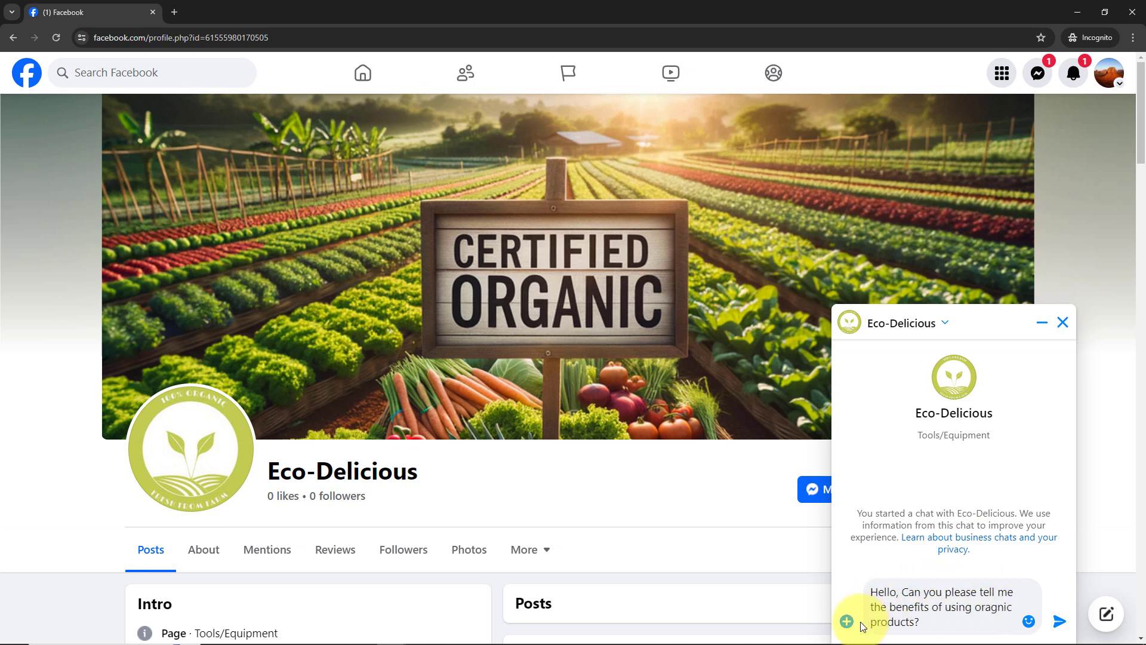
left_click(1059, 621)
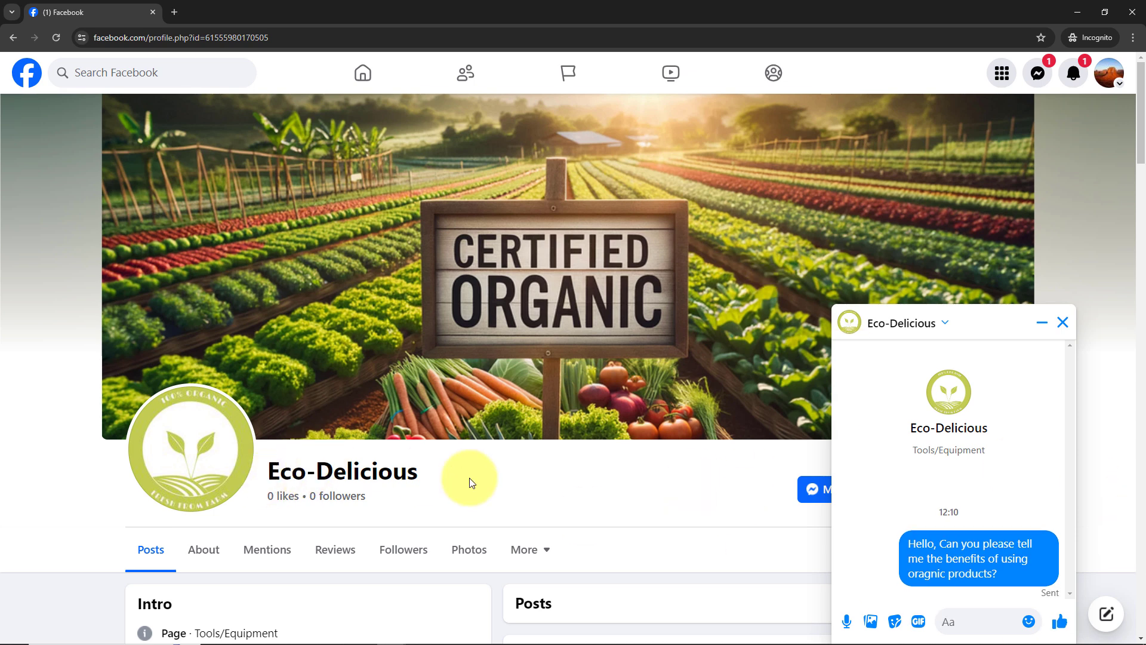
left_click(528, 483)
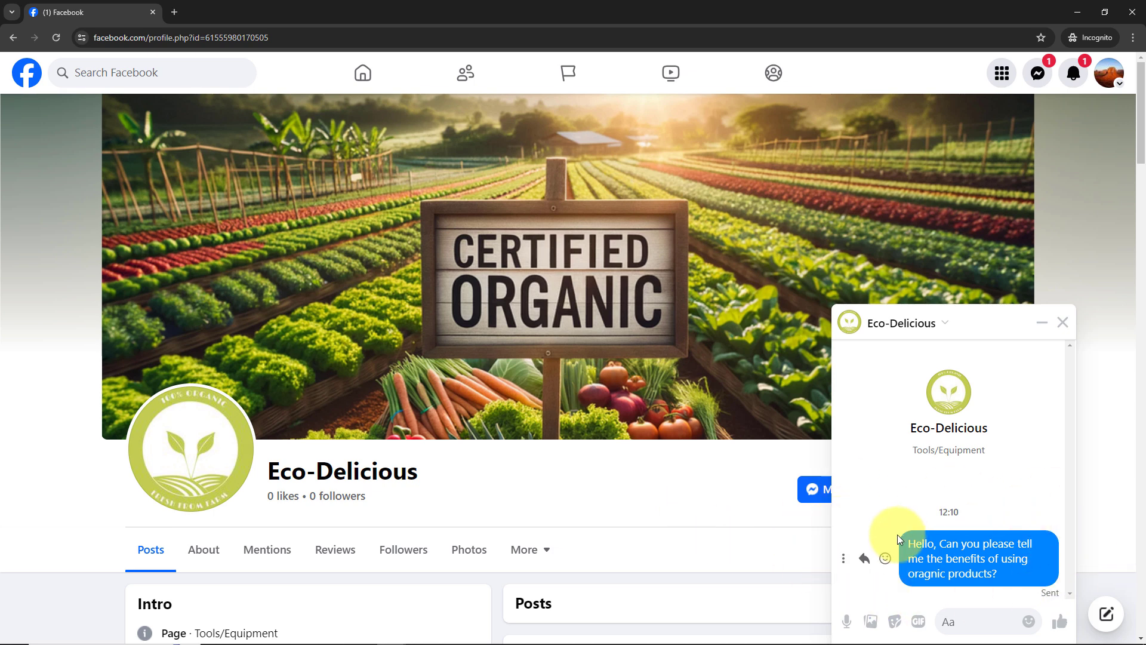
left_click_drag(900, 537, 1043, 569)
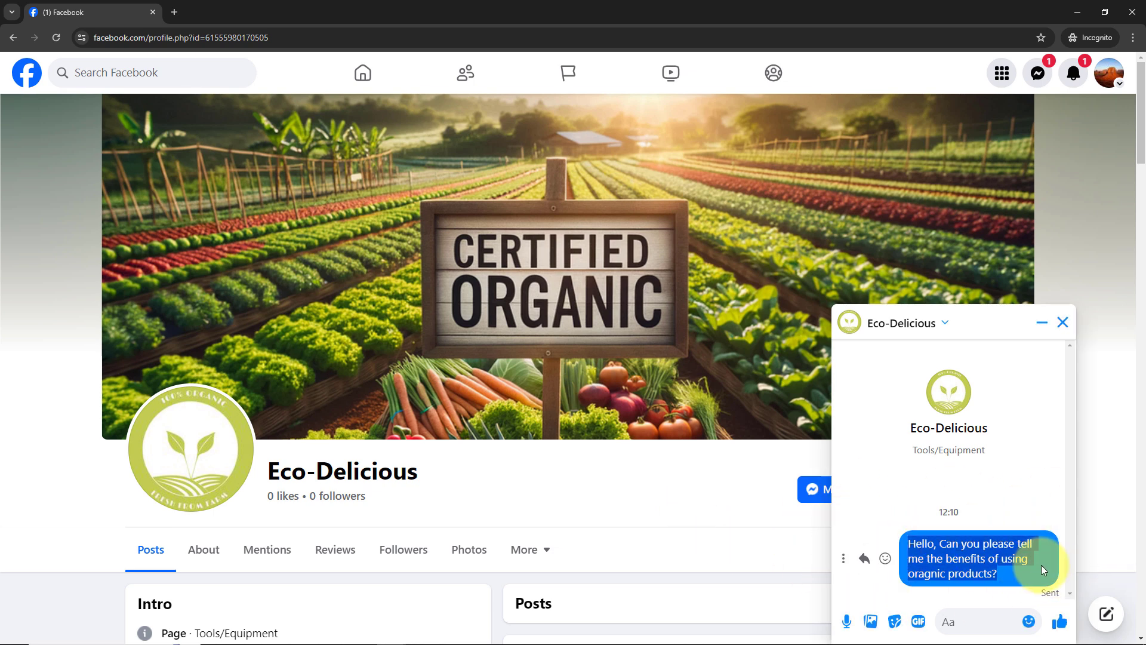
left_click(1043, 569)
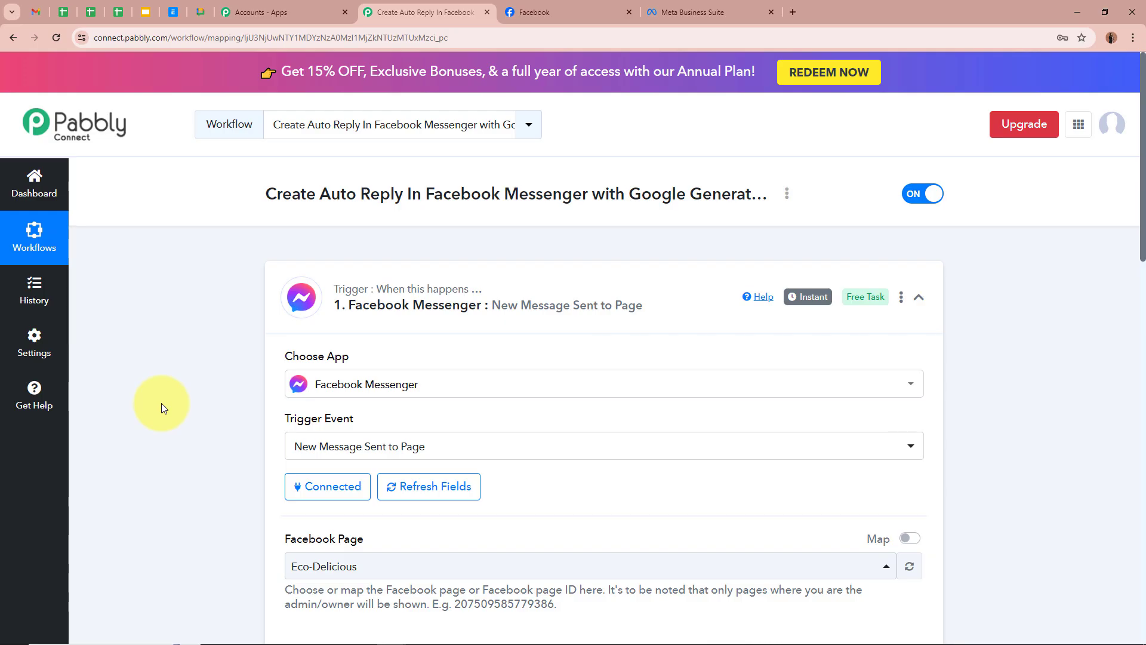
Examine the trigger's captured webhook response in Pabbly Connect, enlarging the Res1 Message Text value to read it fully
scroll(161, 403, "down", 11)
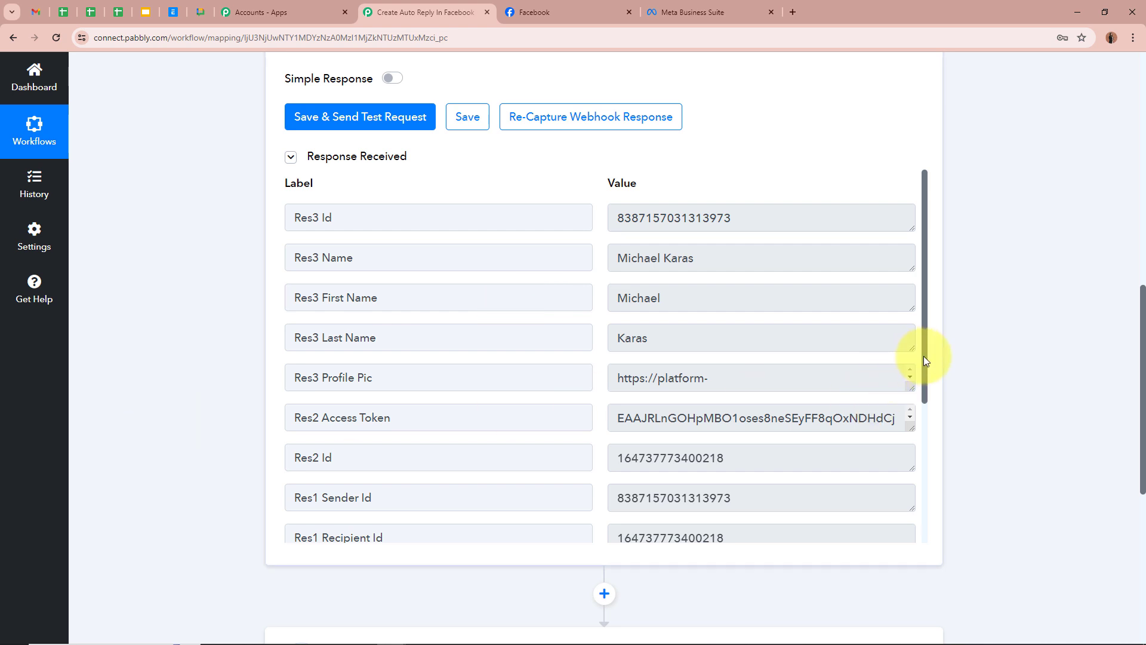
left_click_drag(923, 356, 923, 501)
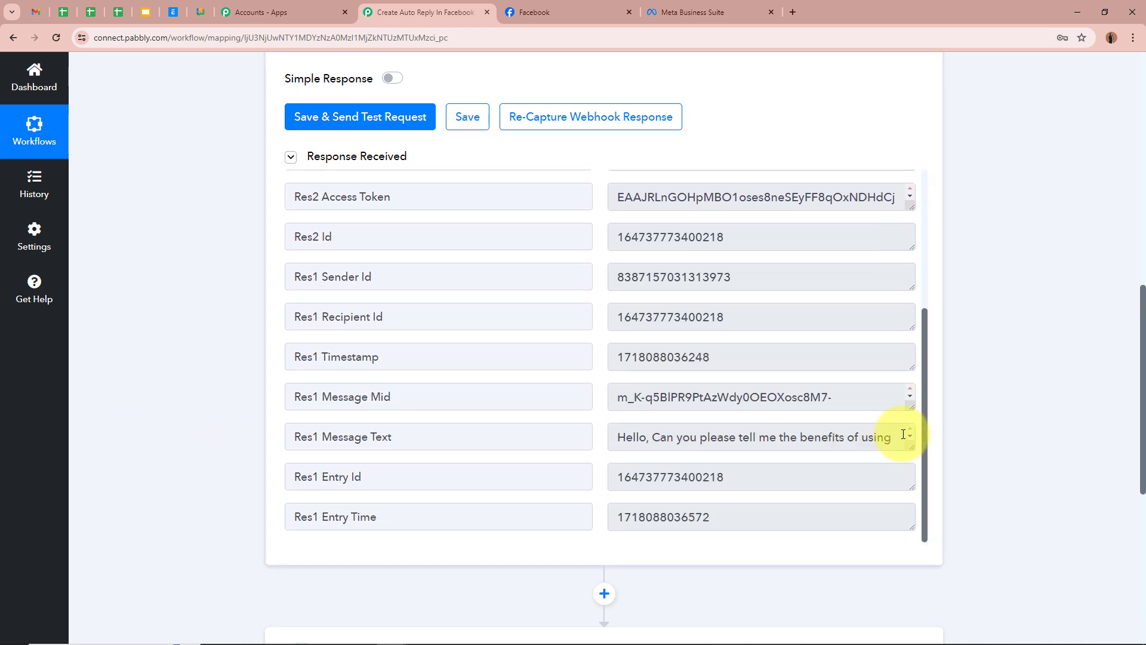
left_click_drag(911, 451, 883, 526)
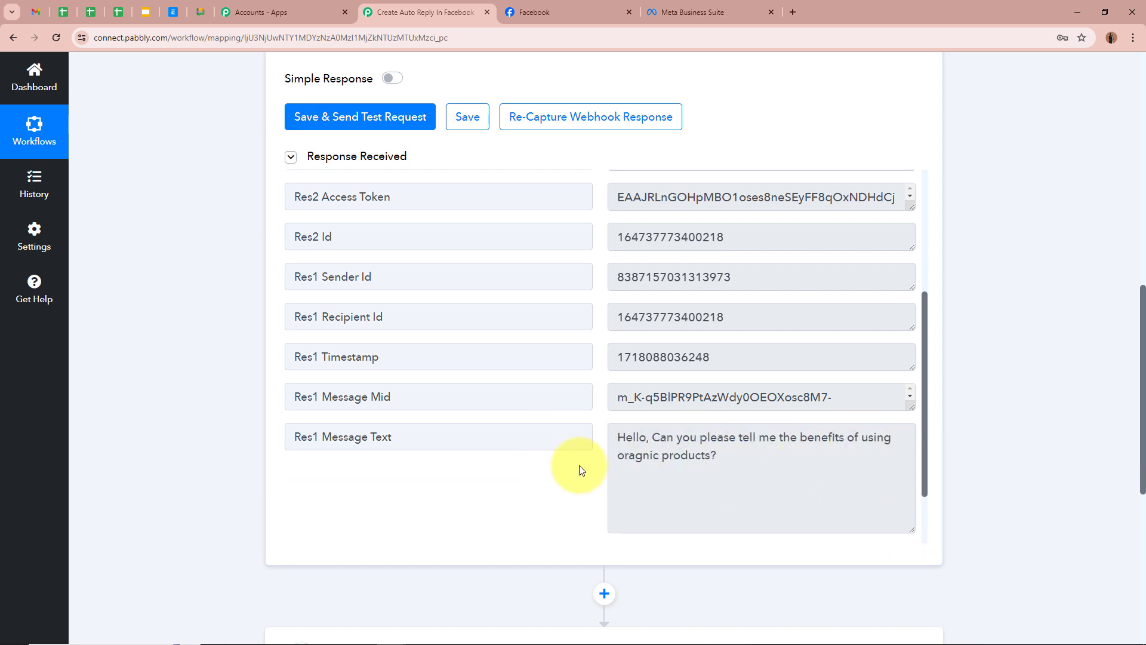
scroll(1051, 442, "up", 15)
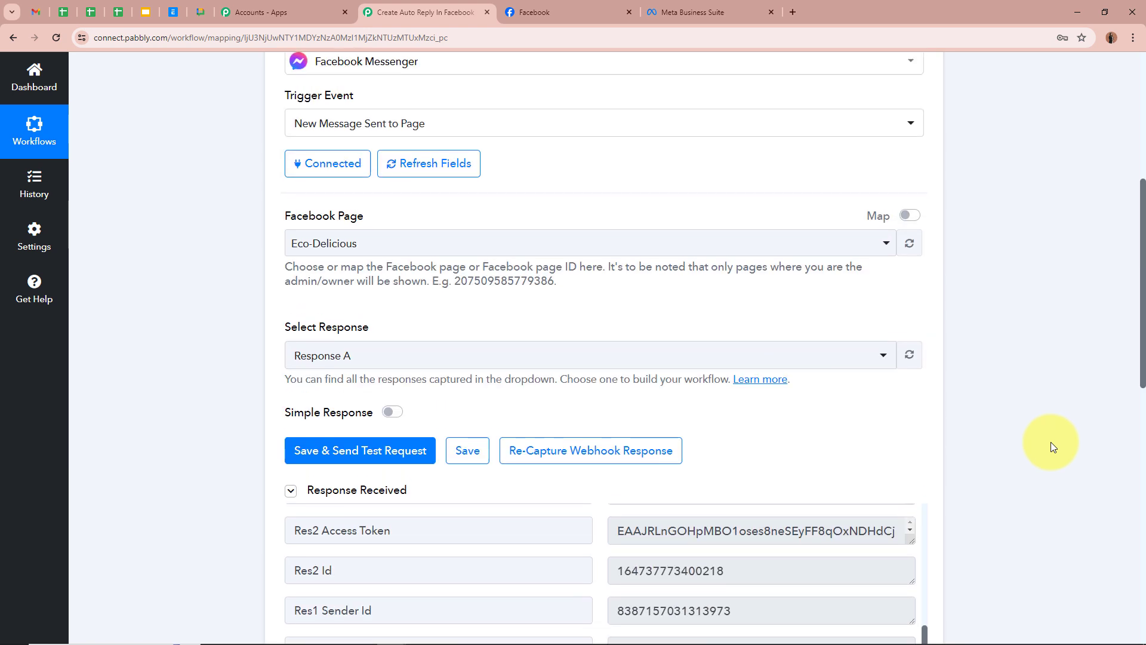
Collapse the trigger and set the action step's app to Google Generative AI with the Generate Content event
left_click(935, 309)
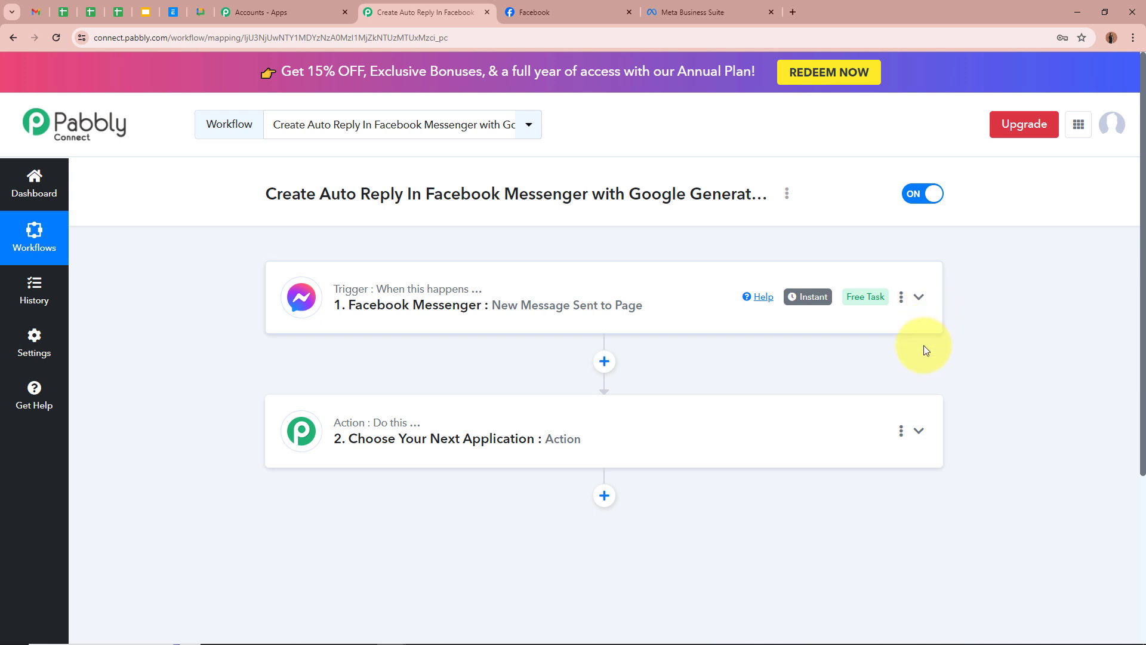
left_click(920, 430)
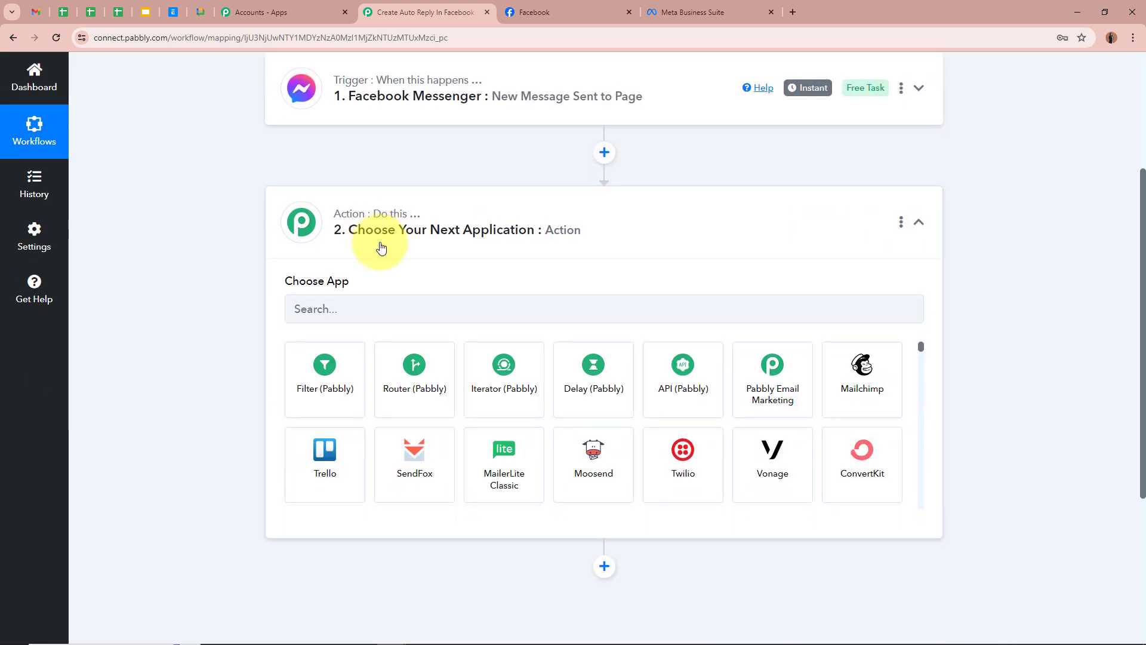
left_click(495, 315)
type("Go")
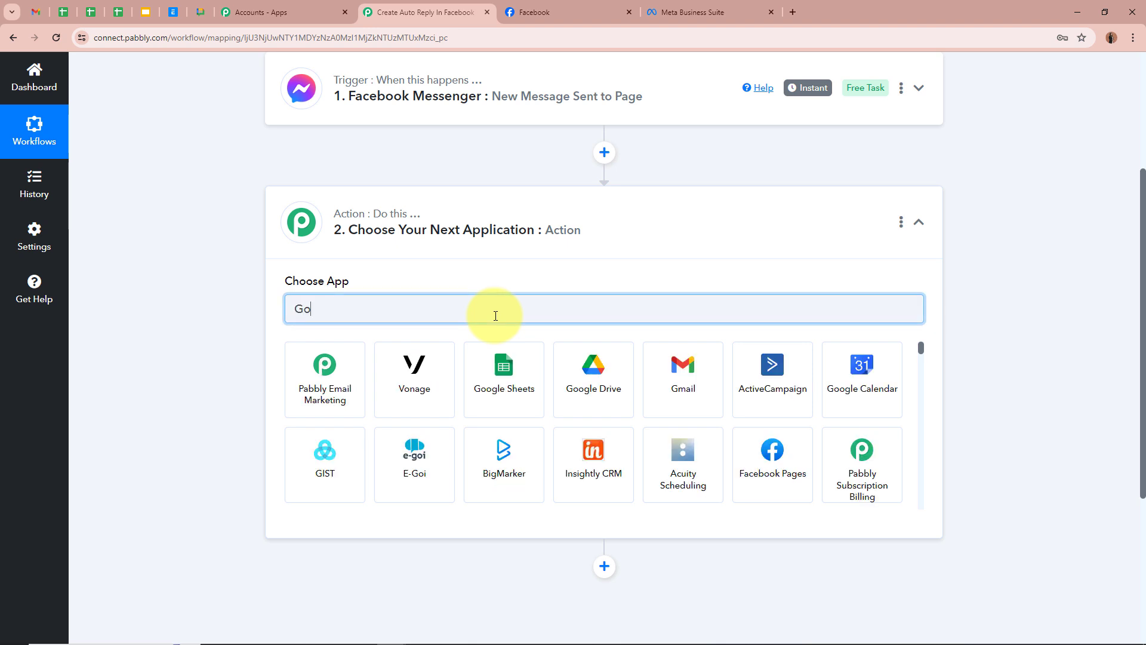
type("ogle Gen")
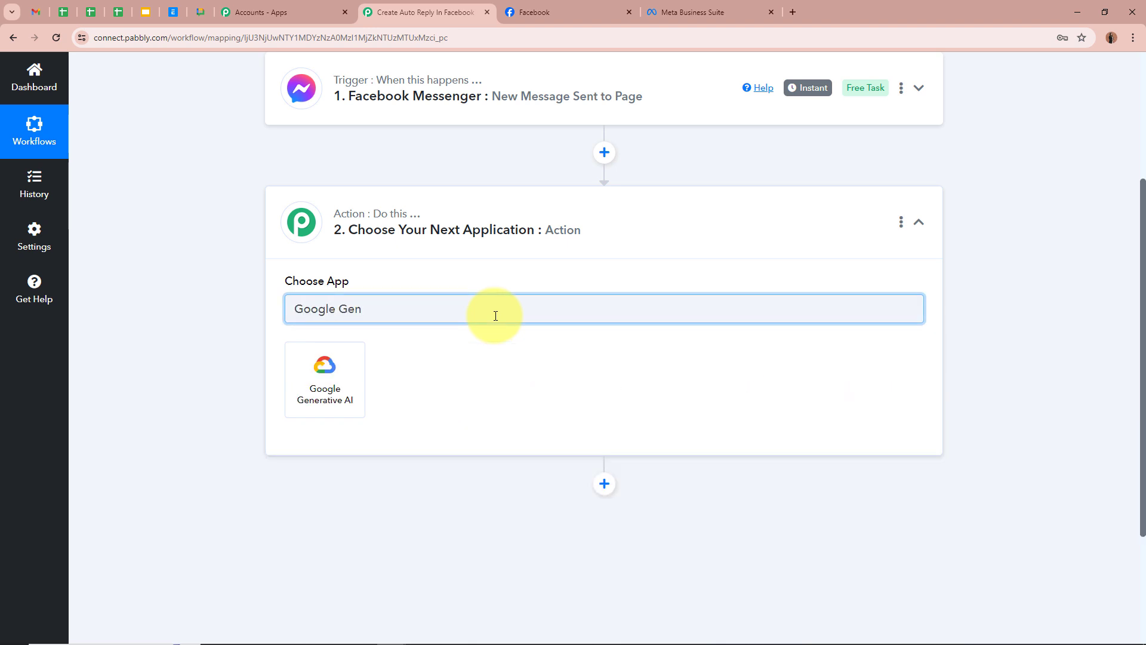
left_click(317, 379)
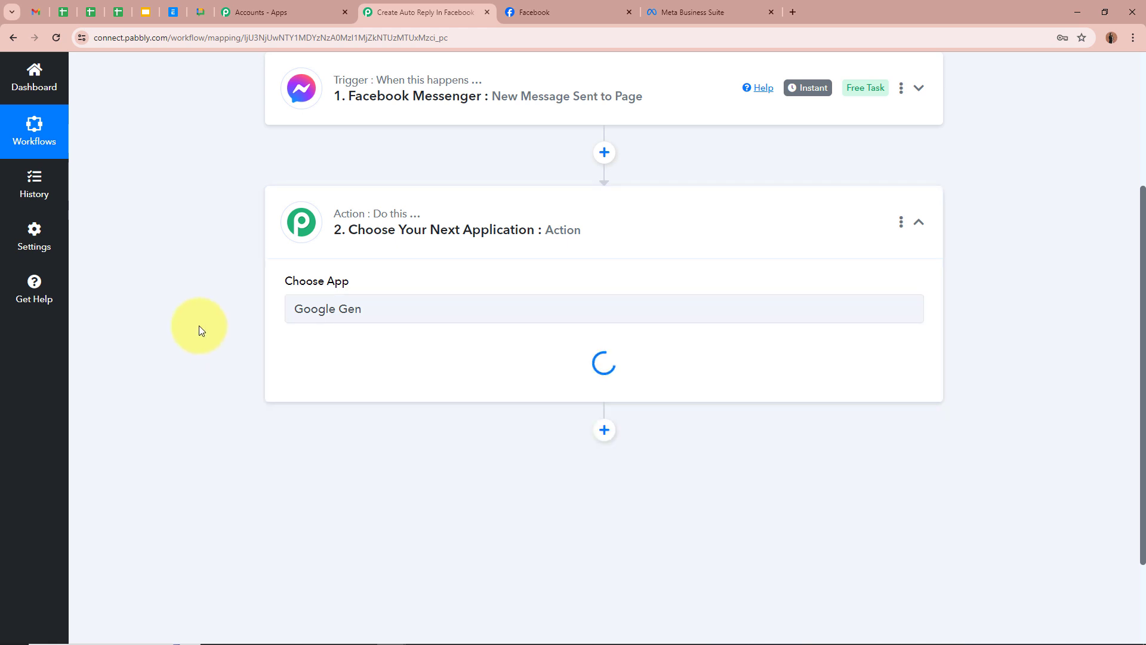
left_click(416, 371)
left_click(406, 451)
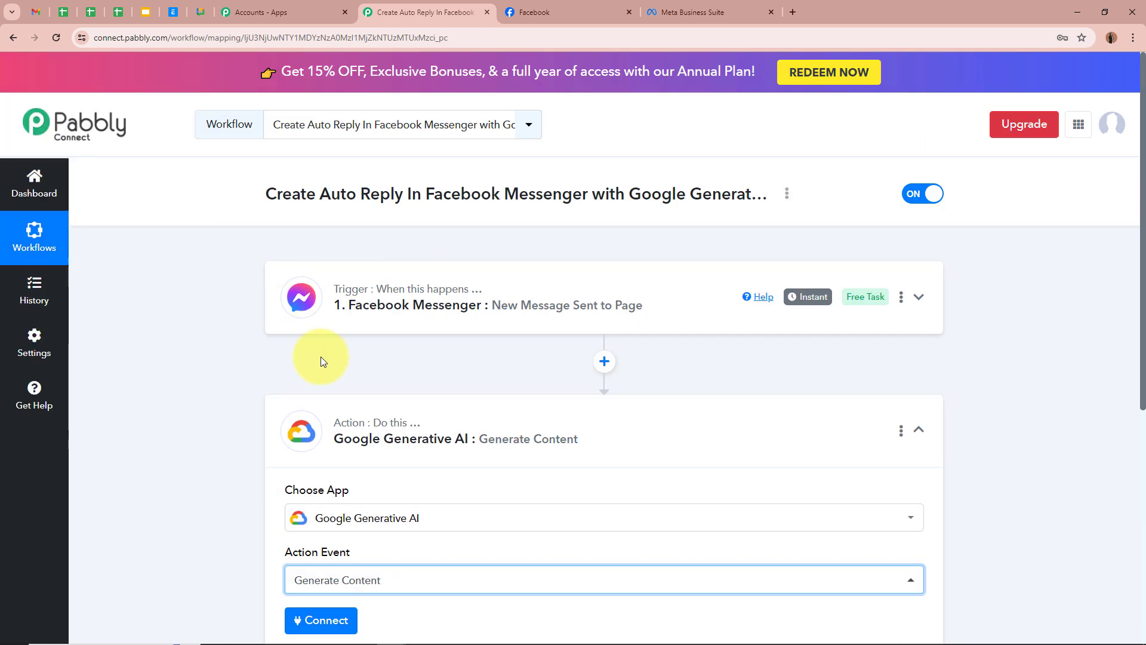
Start a new Google Generative AI connection for the action and open Google AI Studio to obtain its API key
scroll(142, 366, "down", 4)
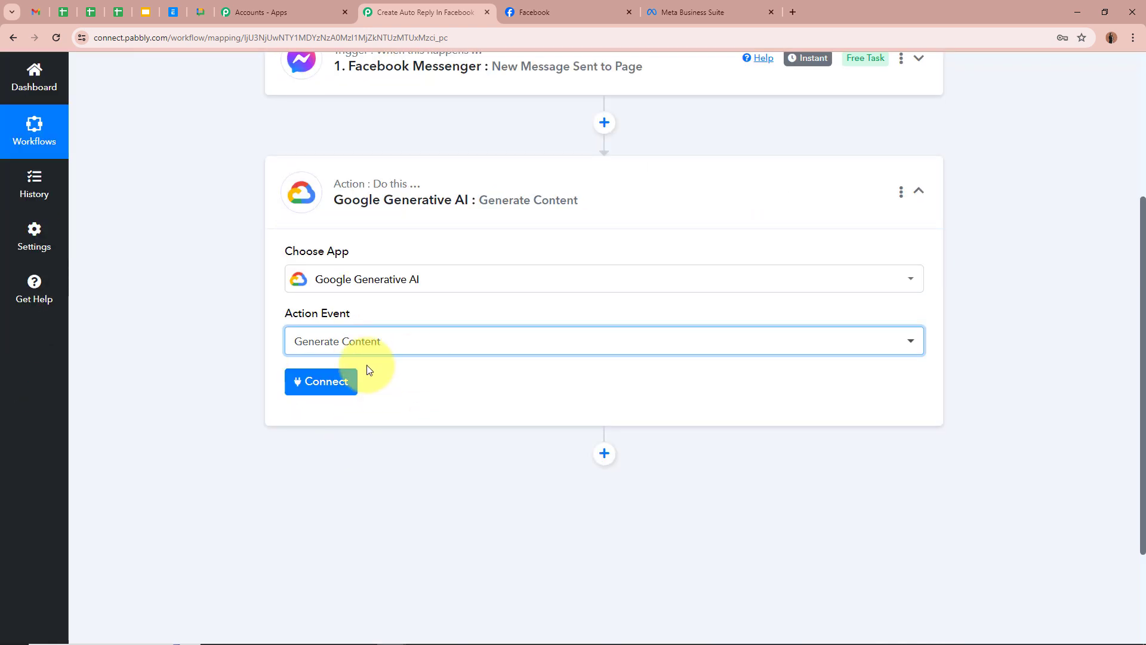
left_click(341, 391)
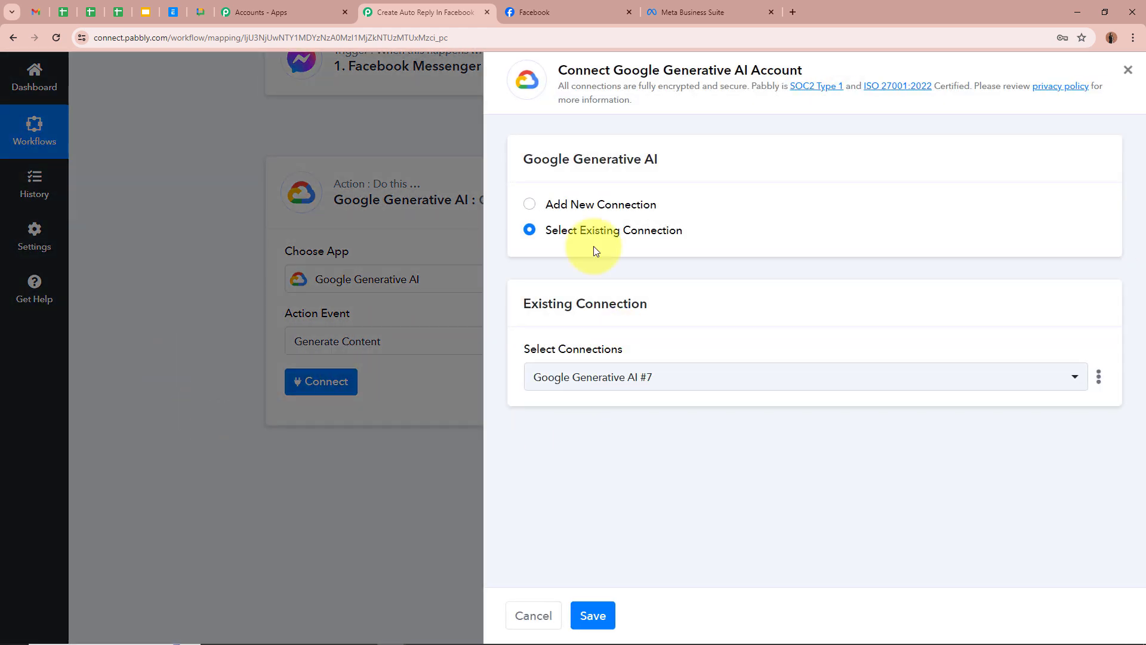
left_click(528, 205)
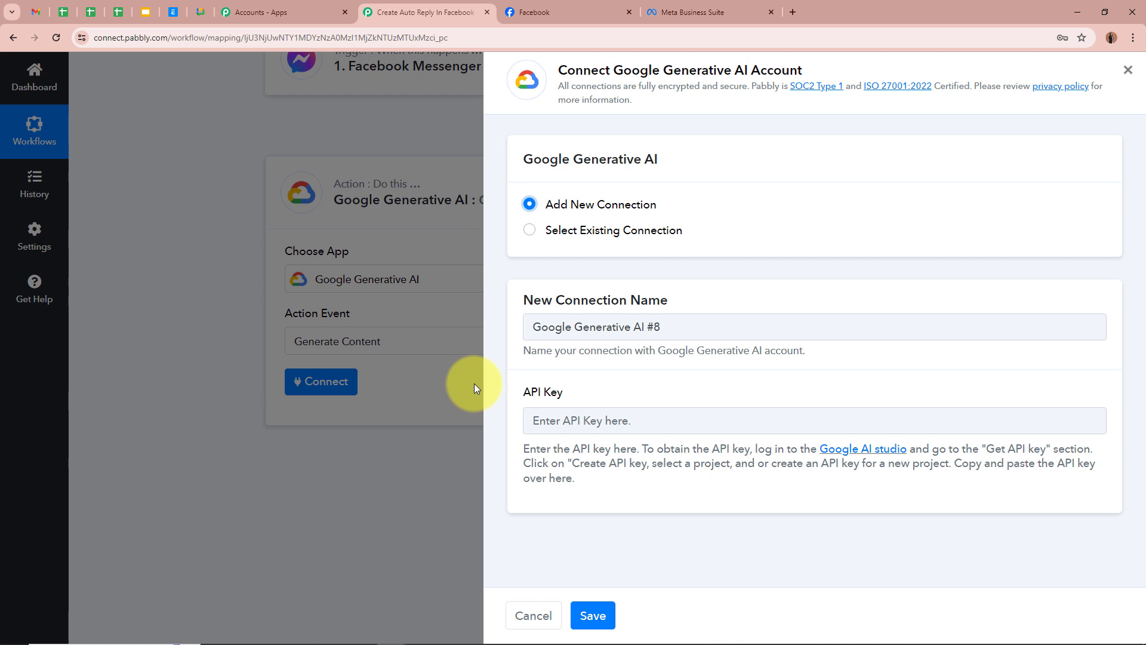
left_click(870, 449)
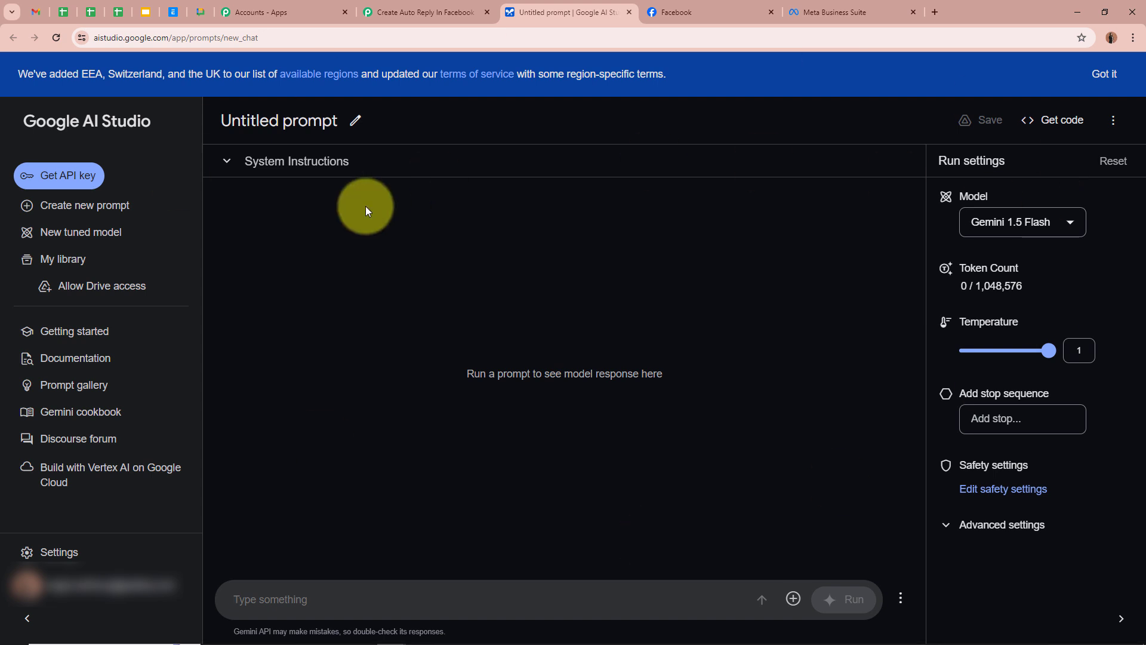
Create an API key in the existing Generative Language Client project and copy the generated key
left_click(58, 179)
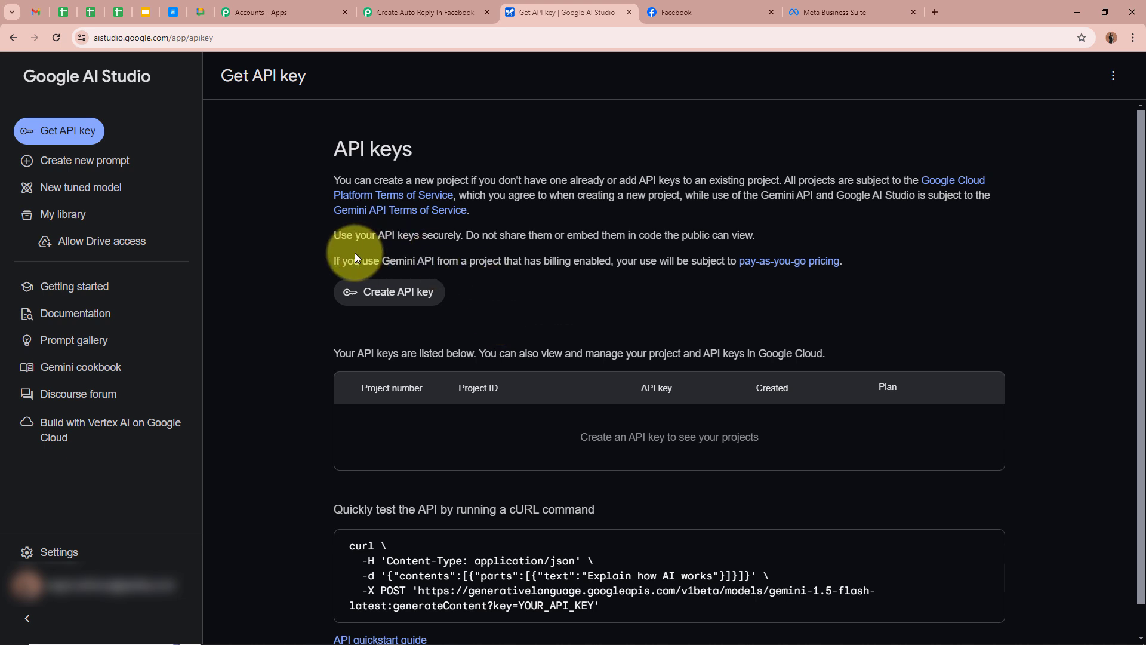
left_click(387, 292)
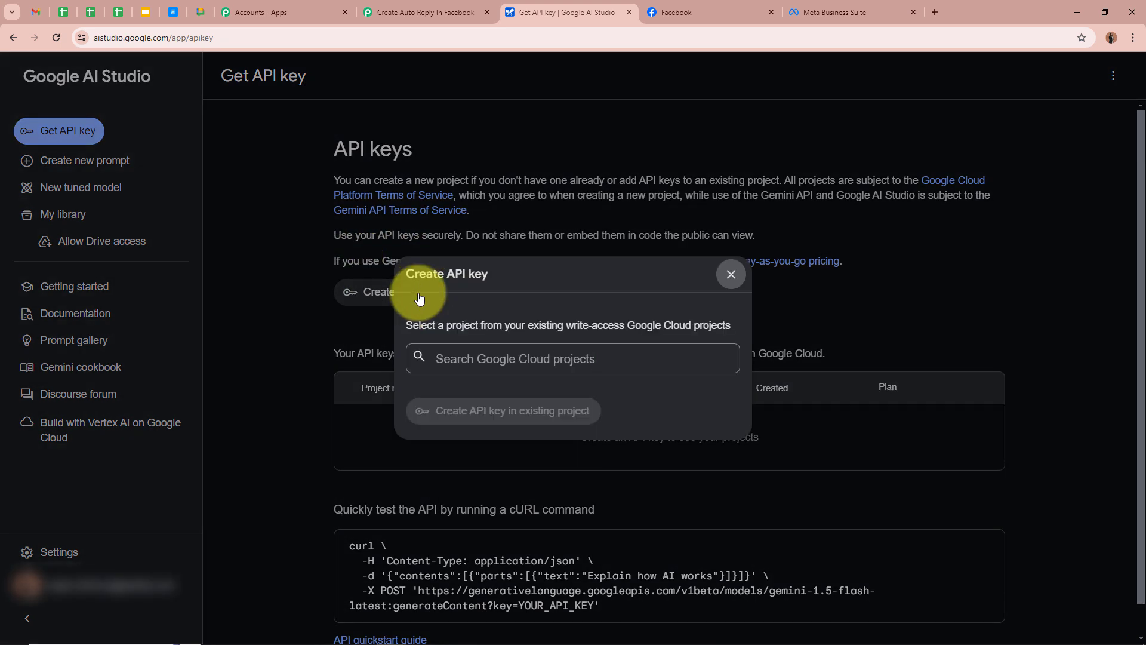
left_click(492, 365)
scroll(495, 478, "down", 5)
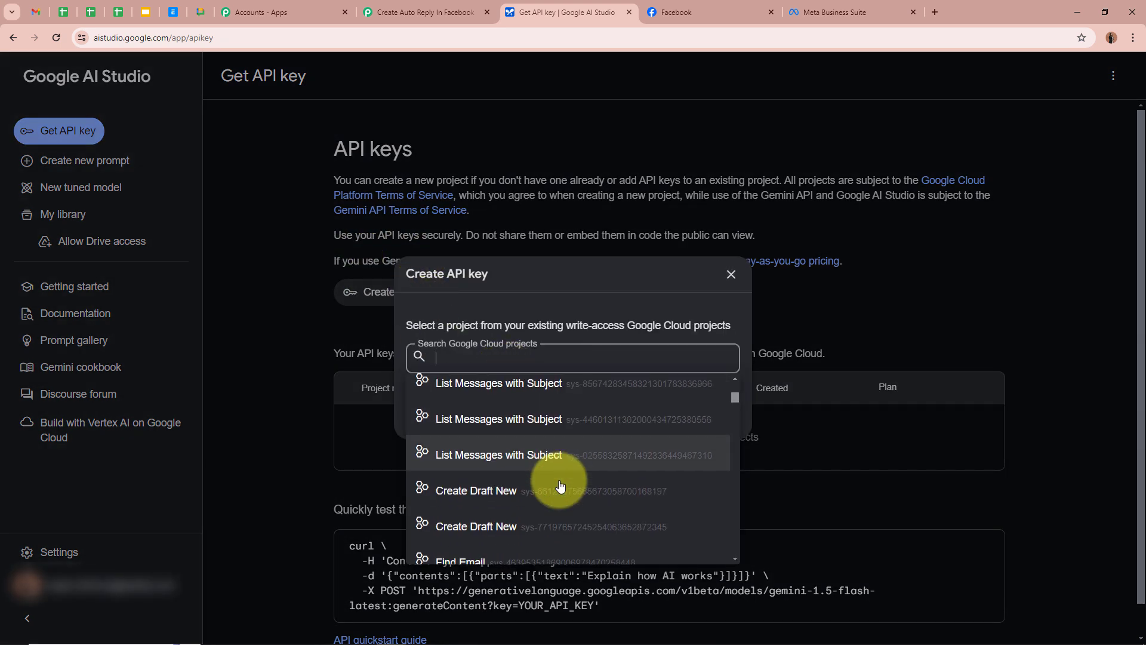
scroll(555, 478, "down", 10)
left_click(555, 472)
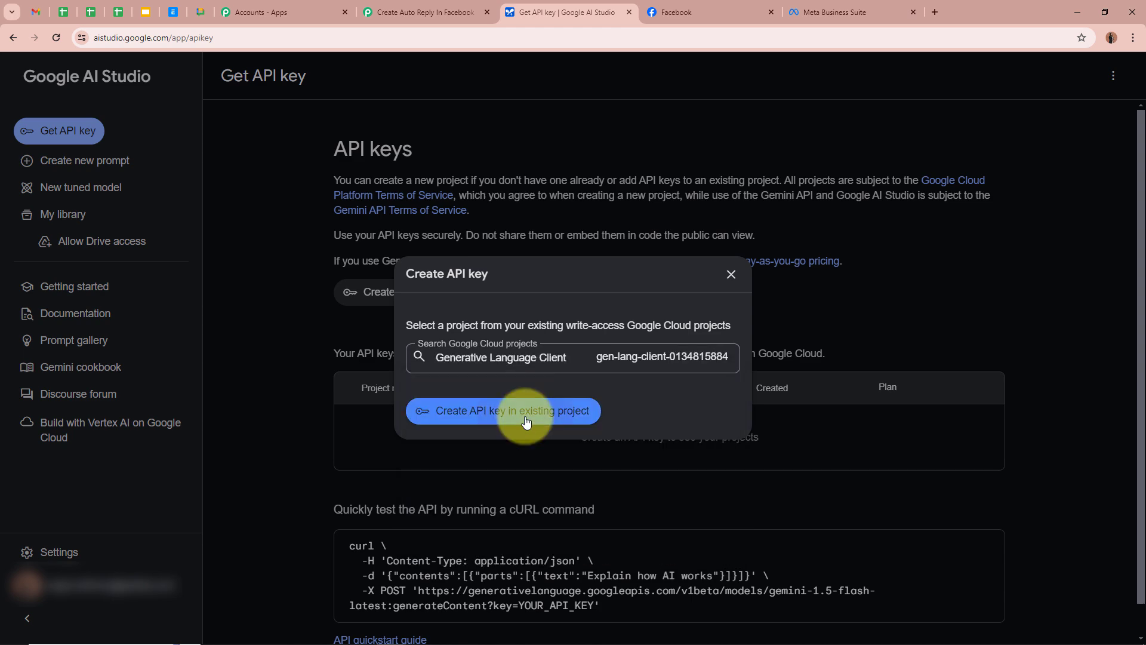
left_click(525, 422)
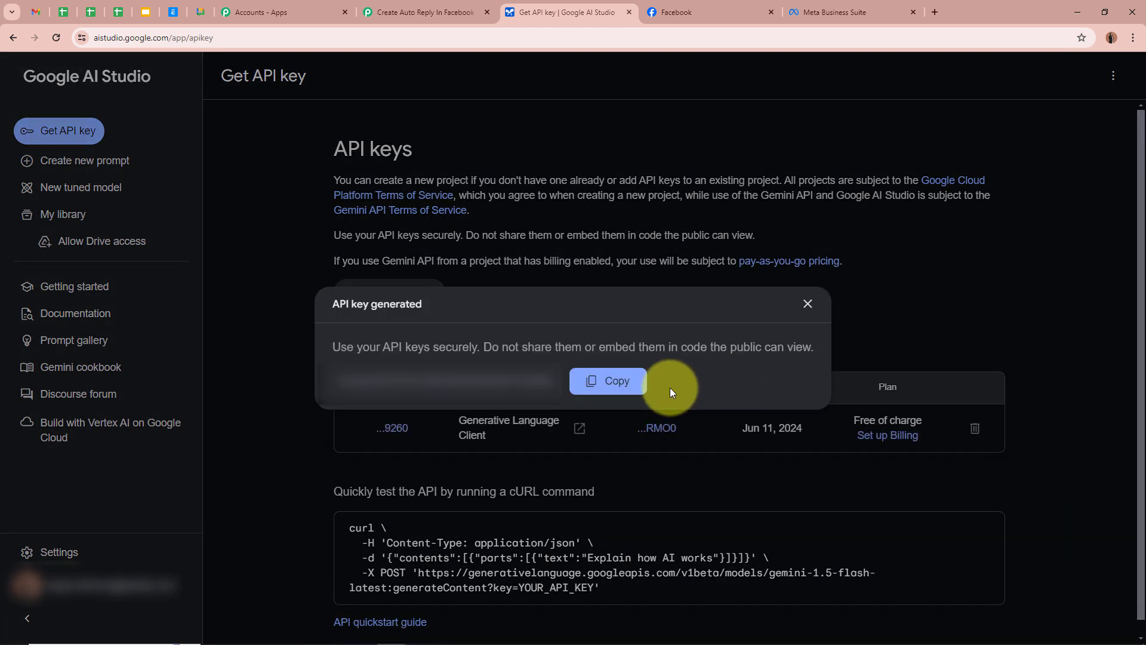
left_click(607, 382)
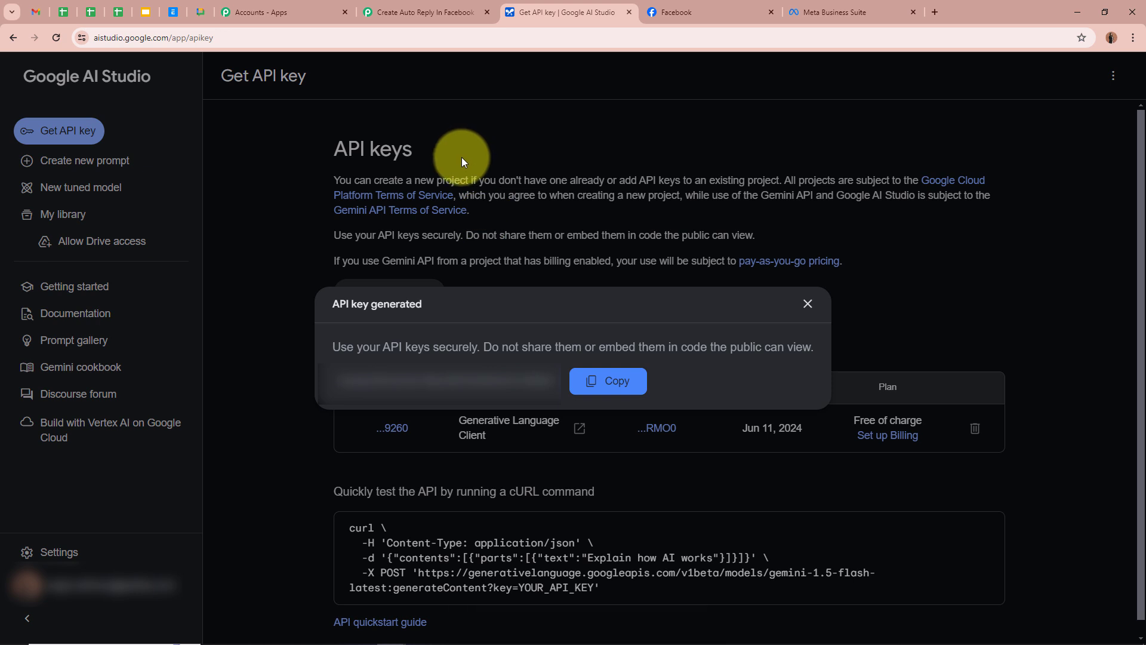
Paste the API key into the new Google Generative AI connection in Pabbly Connect, save it, and close Google AI Studio
left_click(425, 12)
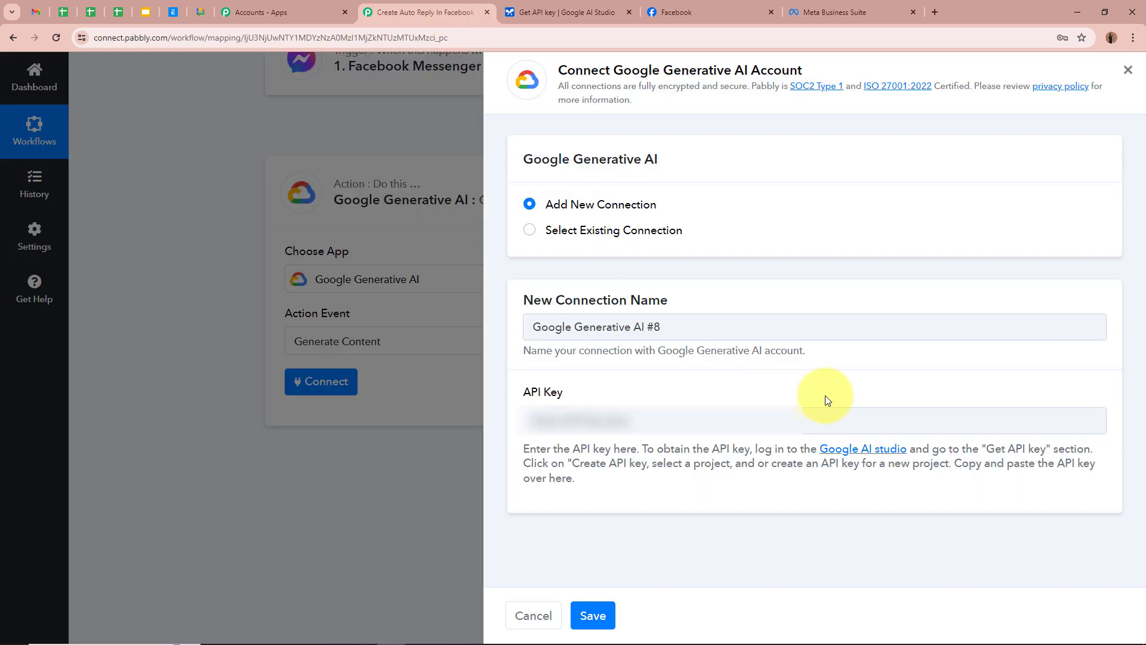
left_click(804, 420)
key("ctrl+v")
key("ctrl+v")
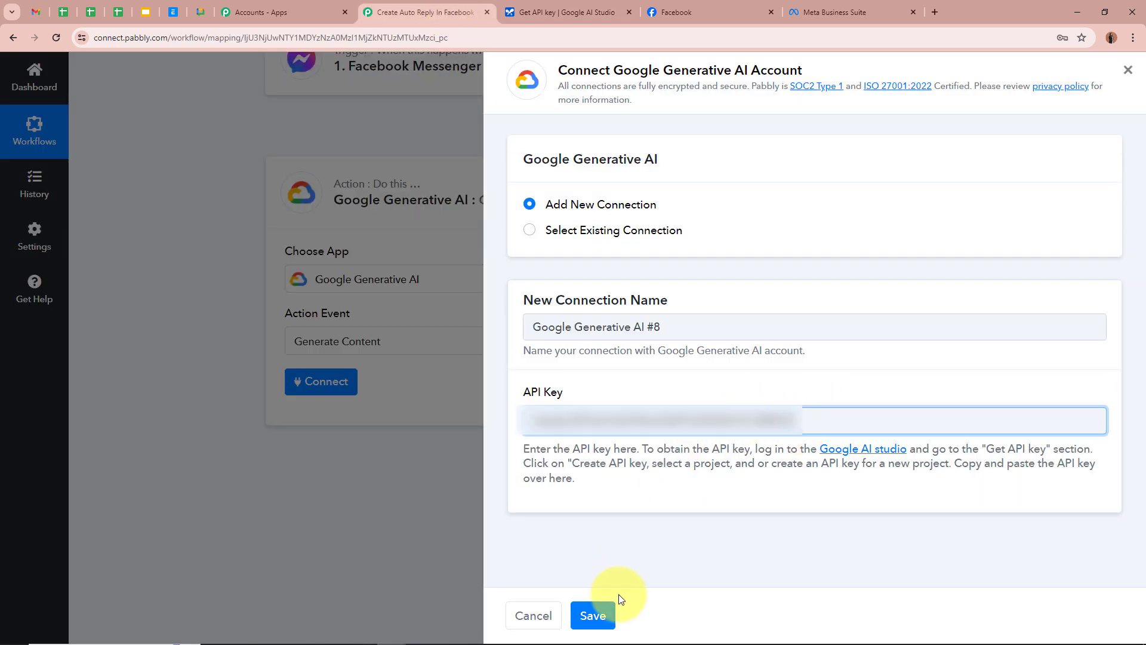
left_click(606, 618)
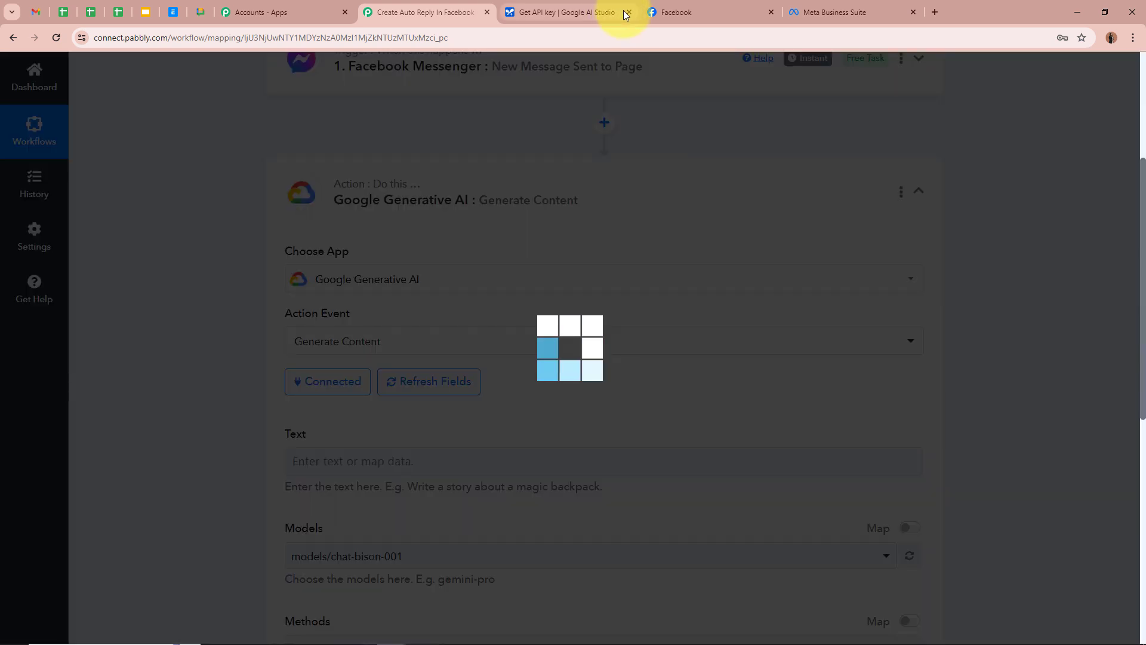
left_click(628, 11)
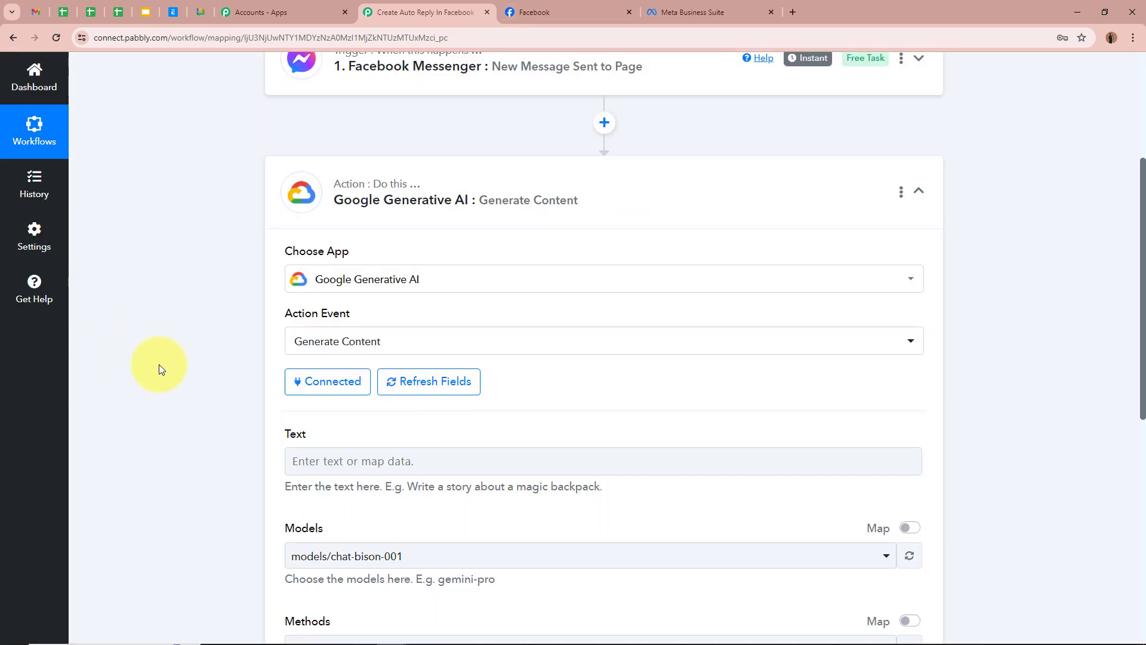
Fill the action's Text with the Eco-Delicious organic products prompt requesting a paragraph reply to the customer's Facebook Messenger question, with "(Question)" as placeholder
scroll(159, 364, "down", 3)
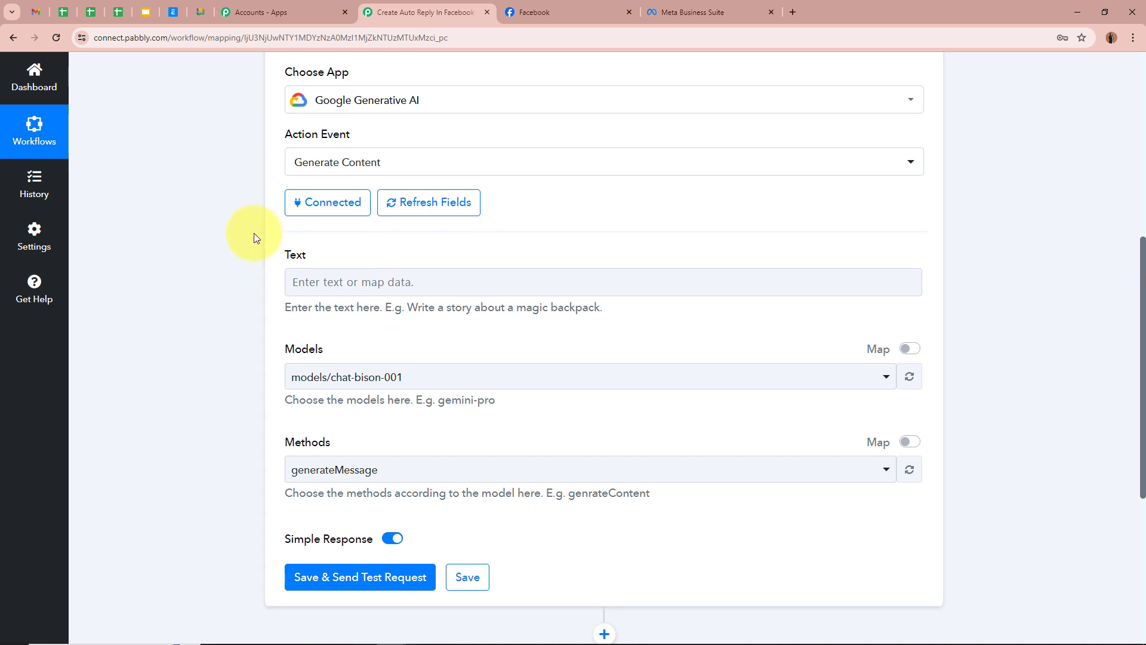
left_click(295, 282)
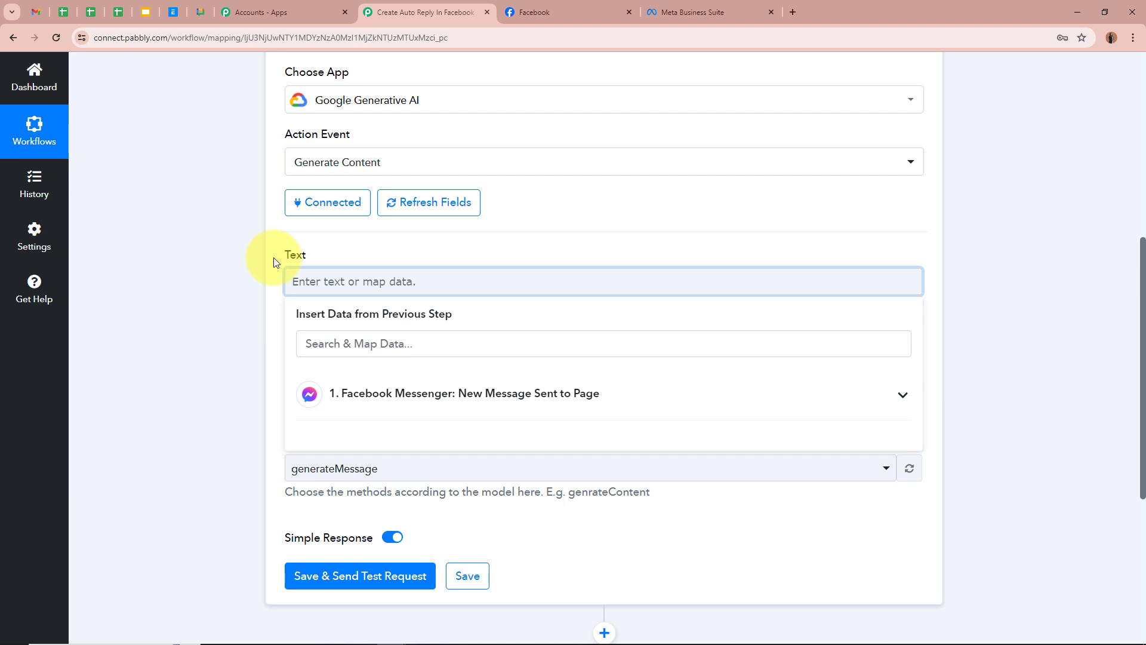
key("ctrl+v")
left_click(618, 295)
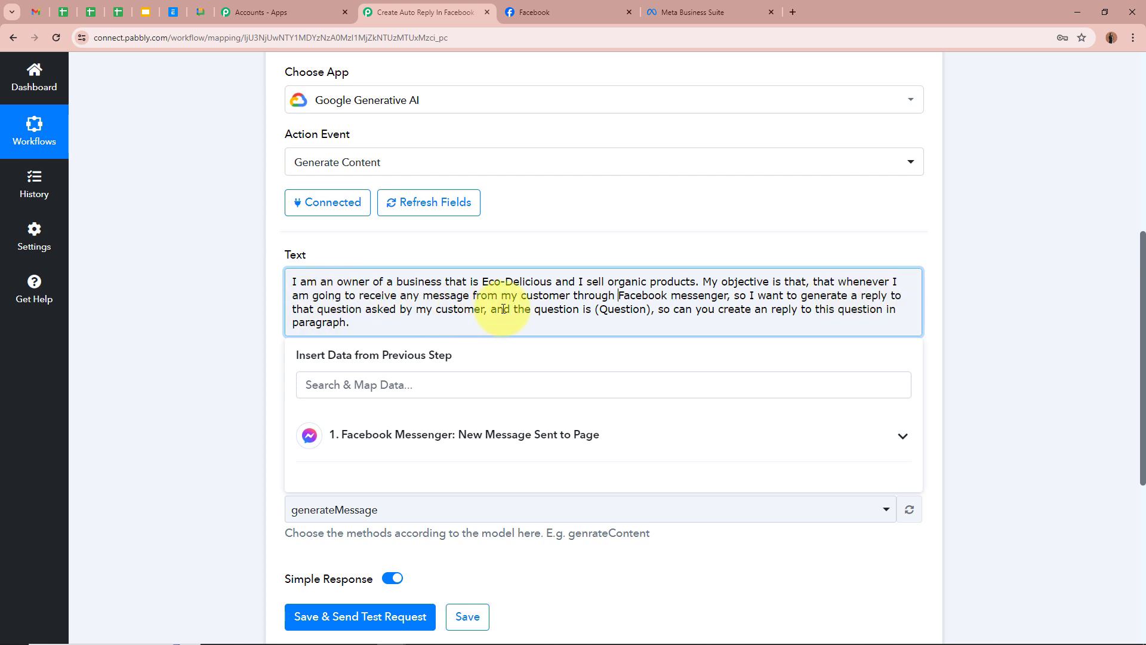
left_click(628, 318)
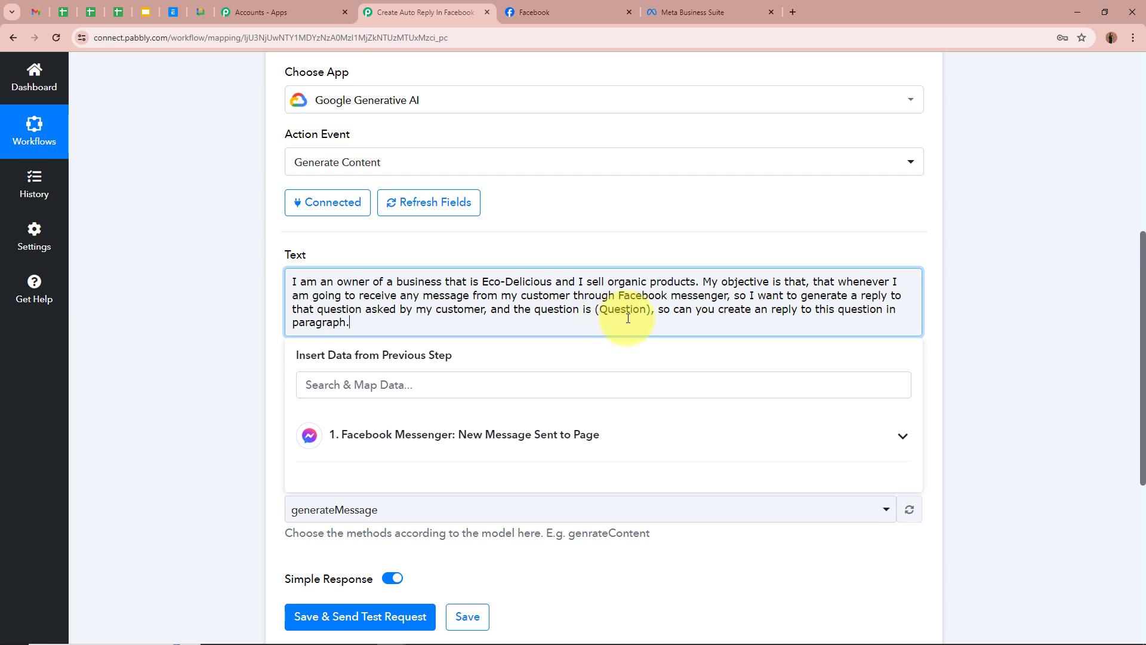
Replace the "(Question)" placeholder in the prompt with the Res1 Message Text value mapped from the Facebook Messenger trigger
left_click_drag(595, 310, 650, 314)
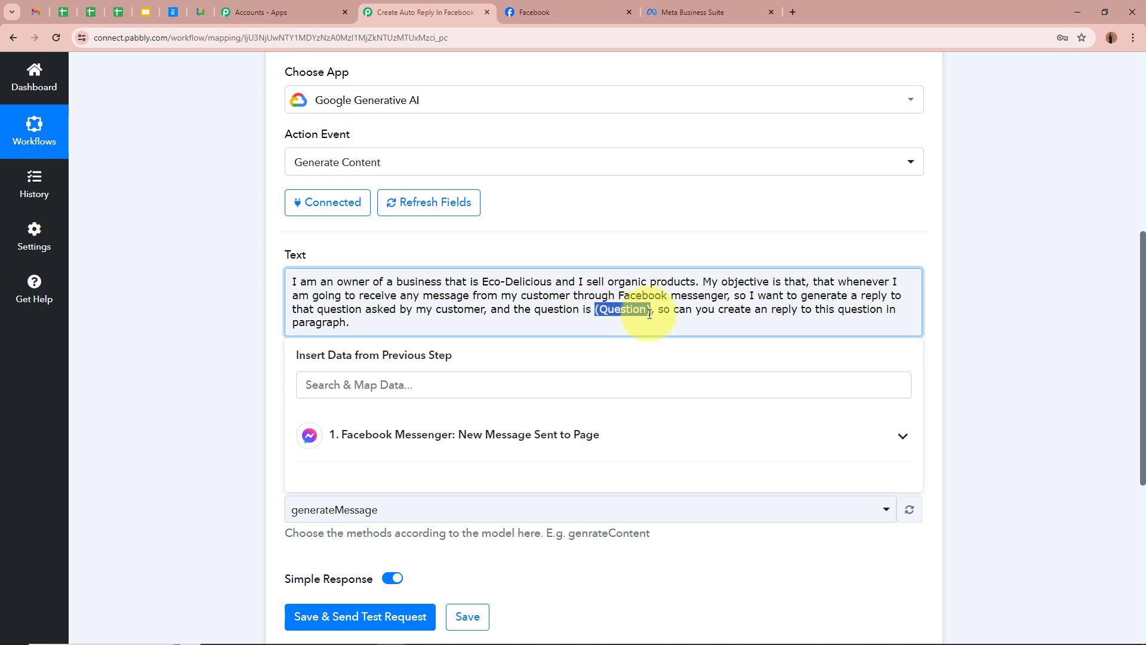
key("BackSpace")
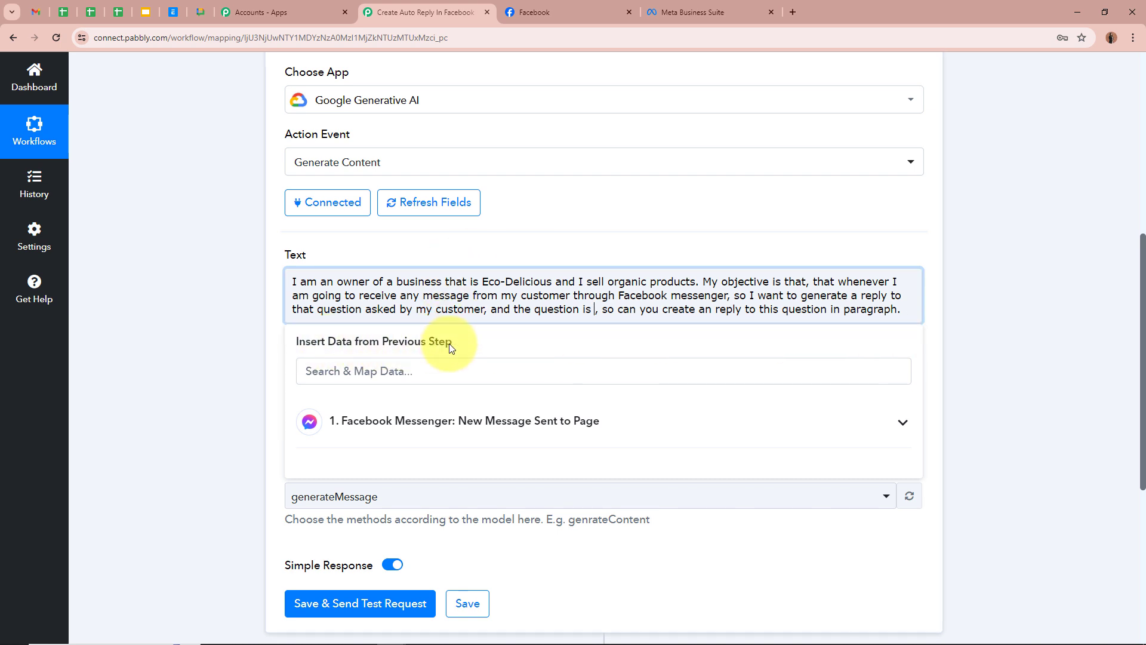
scroll(242, 344, "up", 3)
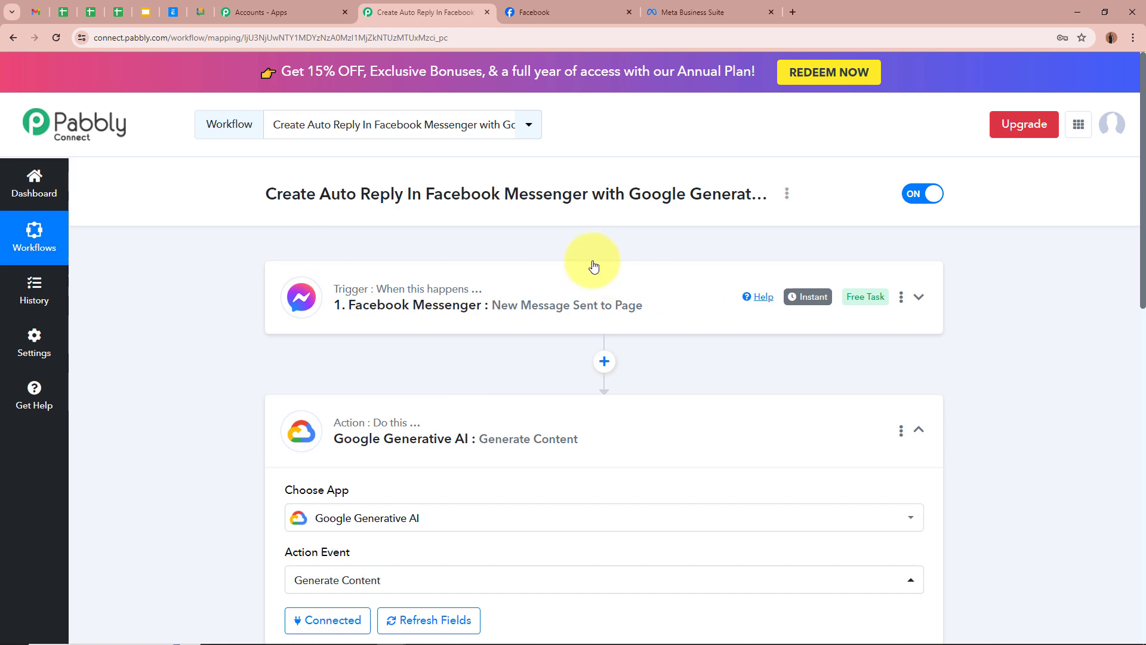
scroll(210, 288, "down", 9)
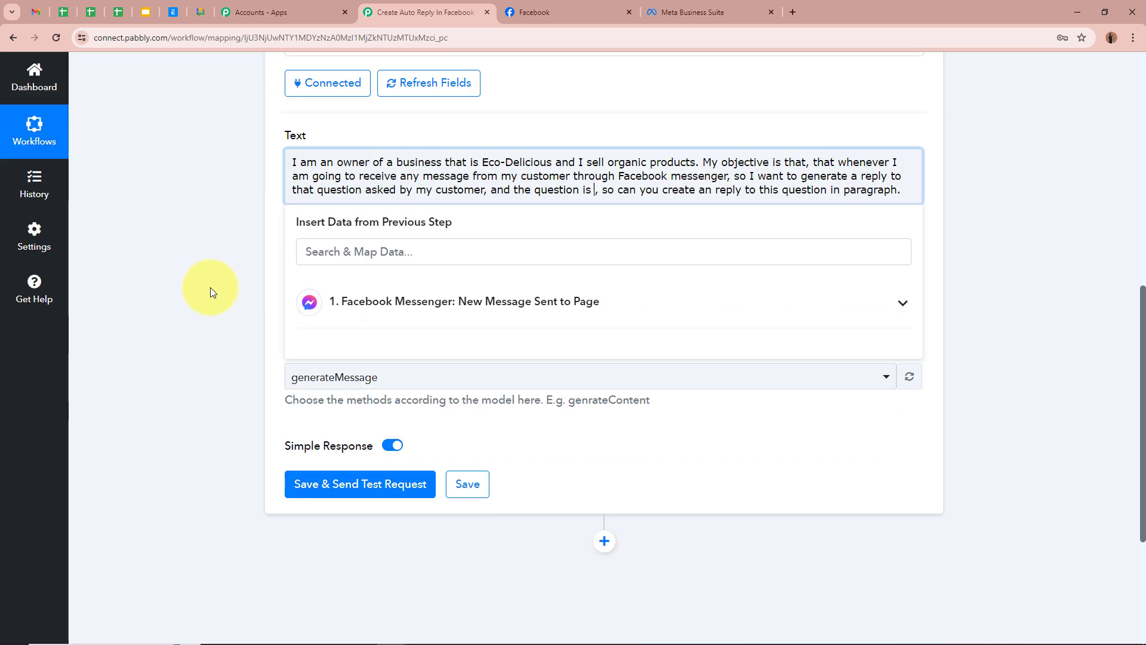
left_click(594, 190)
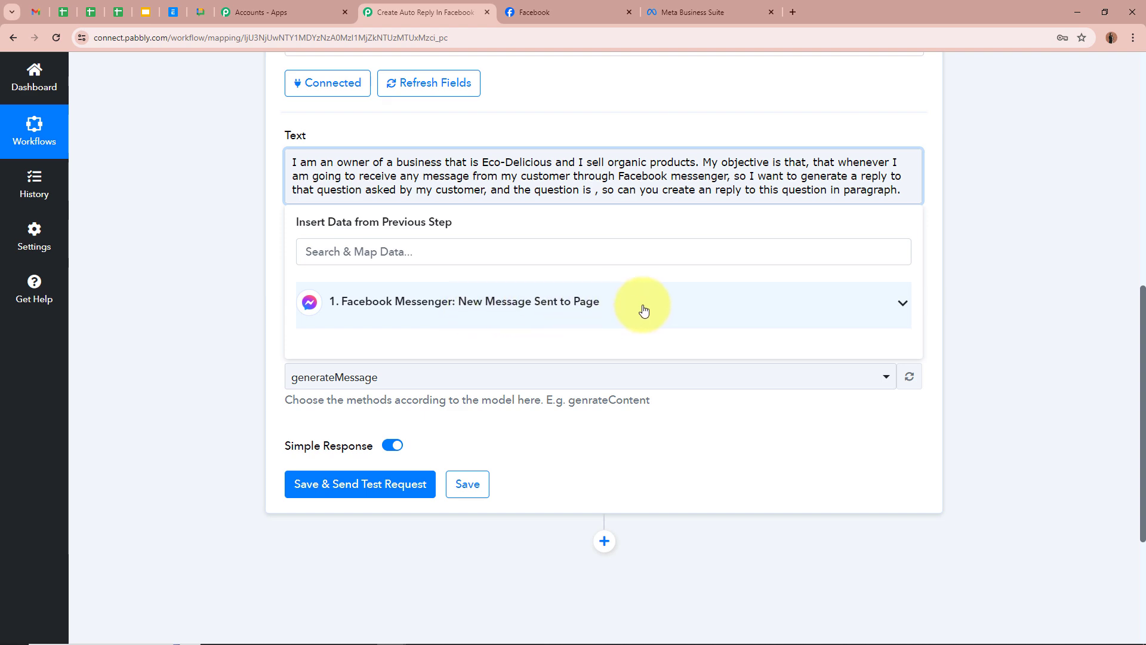
scroll(645, 308, "up", 6)
scroll(213, 230, "down", 6)
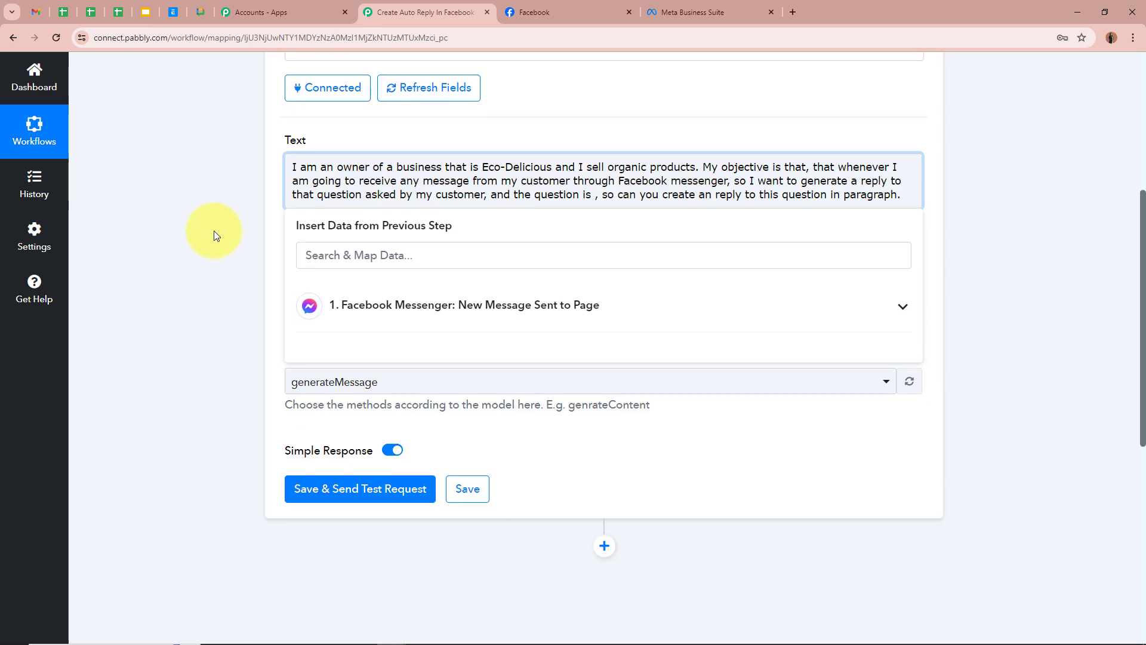
left_click(897, 312)
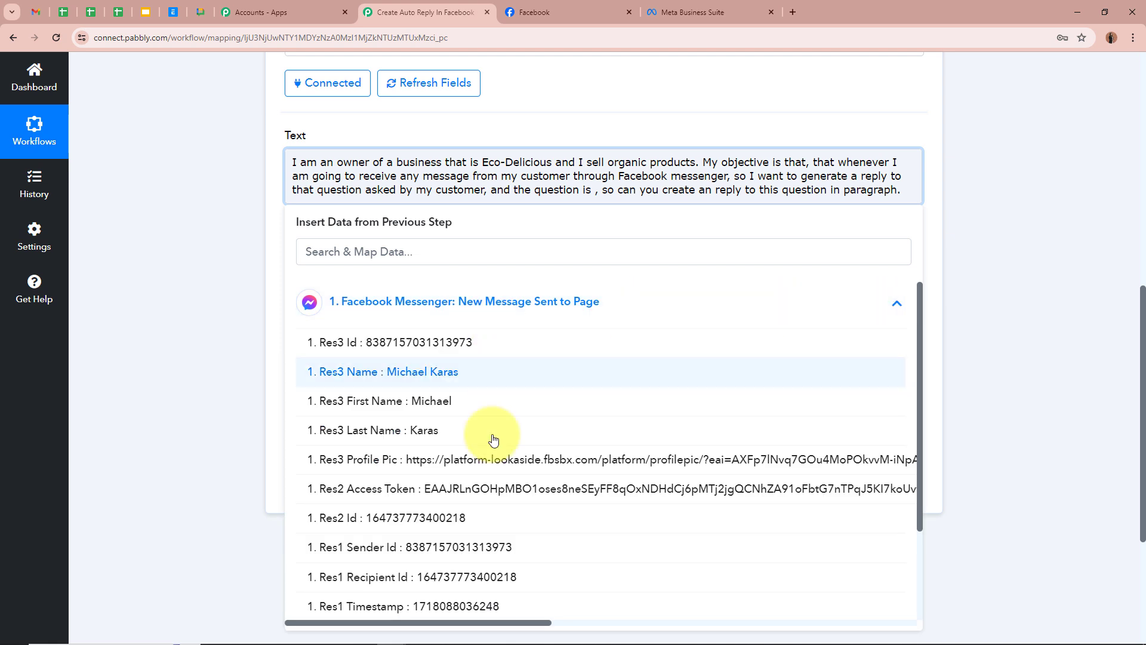
scroll(735, 491, "down", 3)
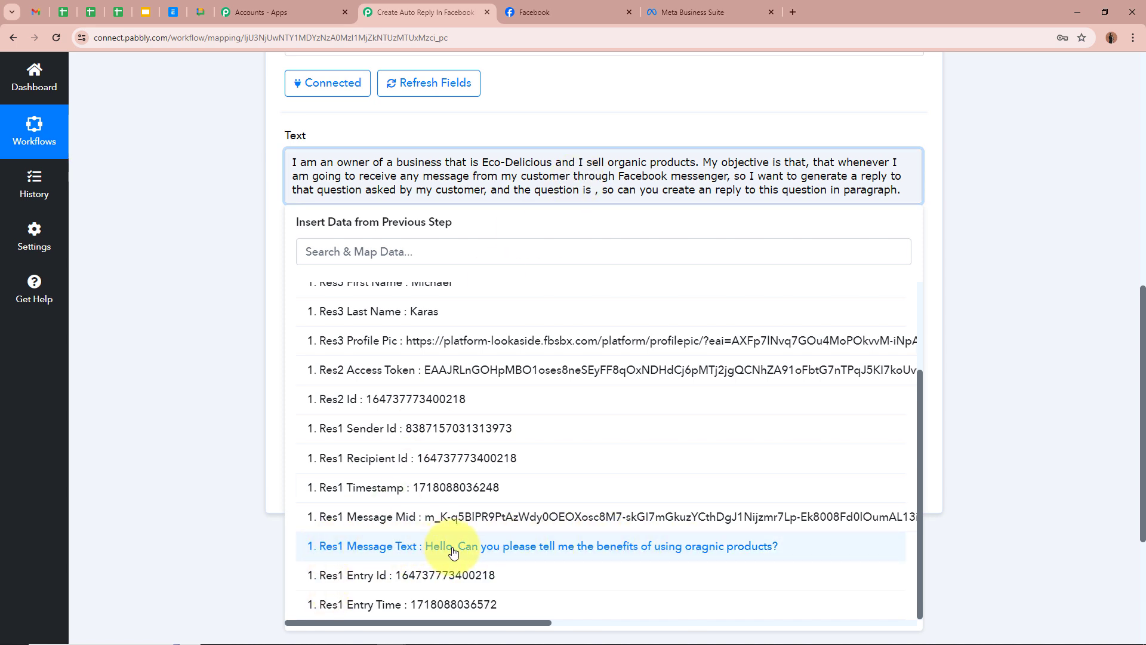
left_click(596, 548)
left_click(166, 284)
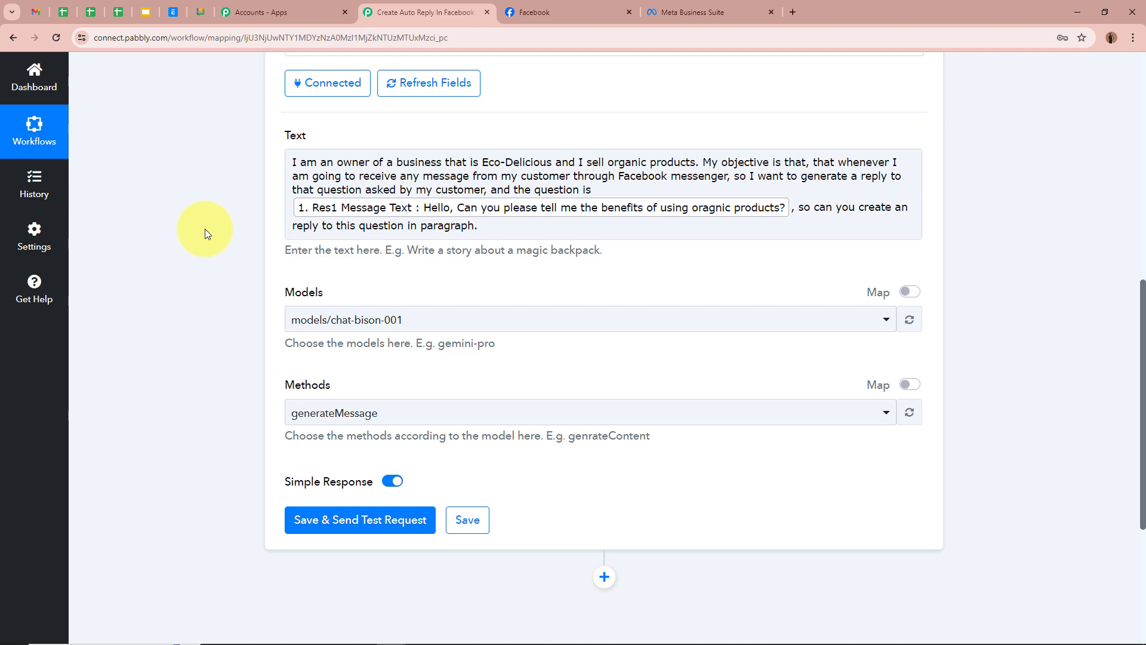
Set the Google Generative AI model to models/gemini-pro and the method to generateContent
scroll(205, 228, "up", 7)
scroll(206, 228, "down", 7)
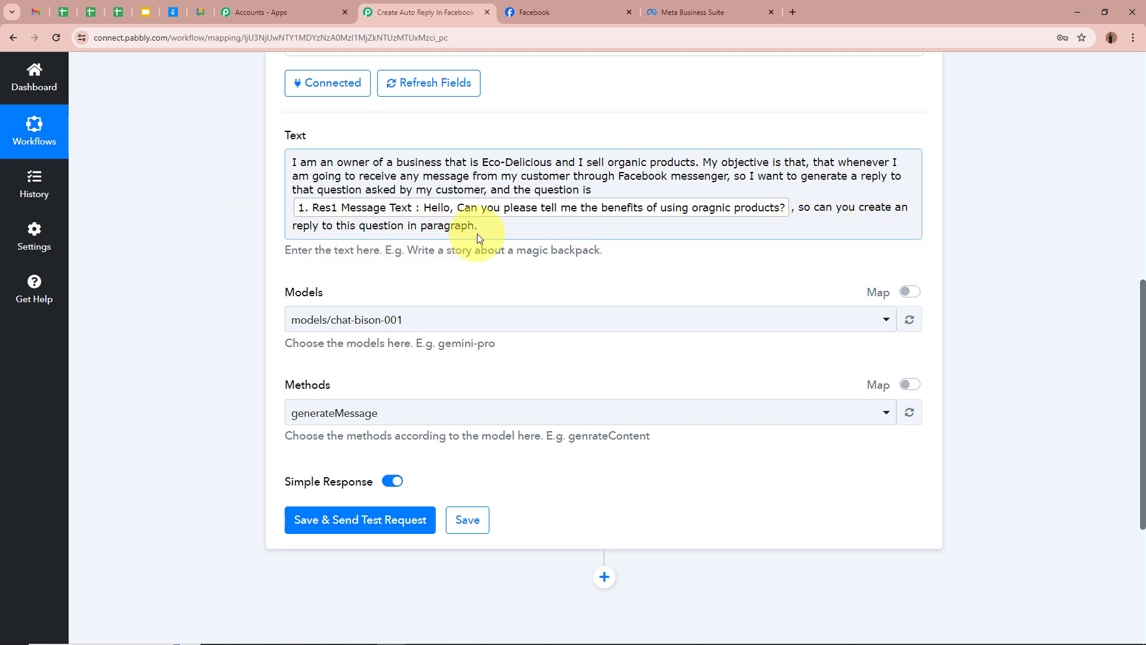
scroll(197, 275, "down", 1)
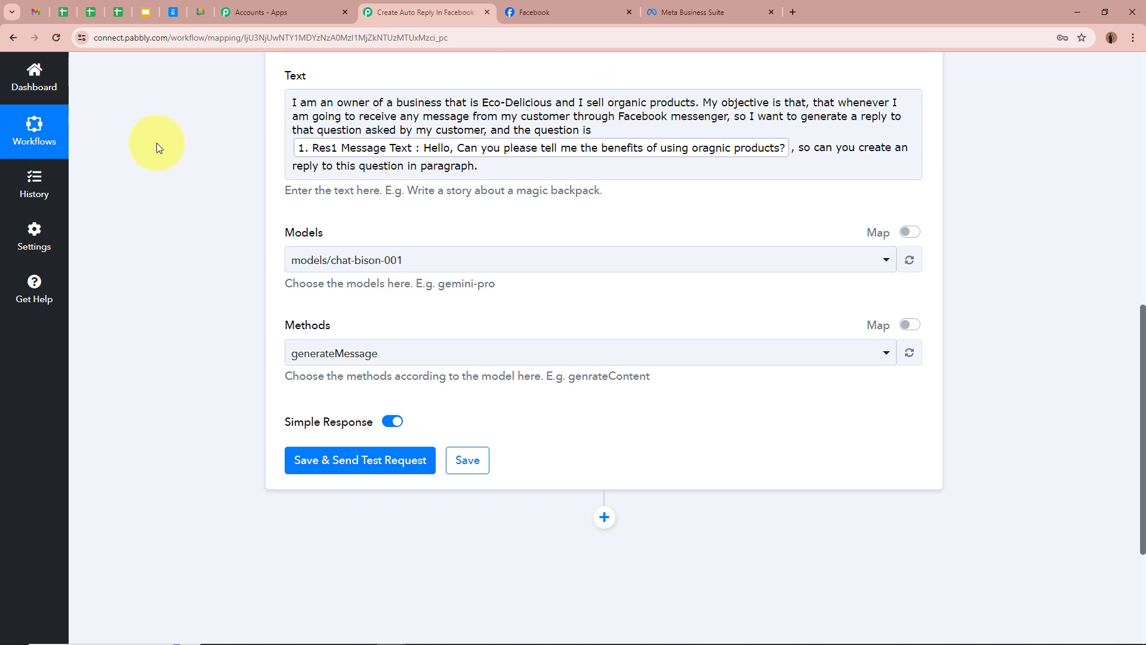
scroll(135, 145, "down", 1)
left_click(396, 201)
scroll(396, 440, "down", 5)
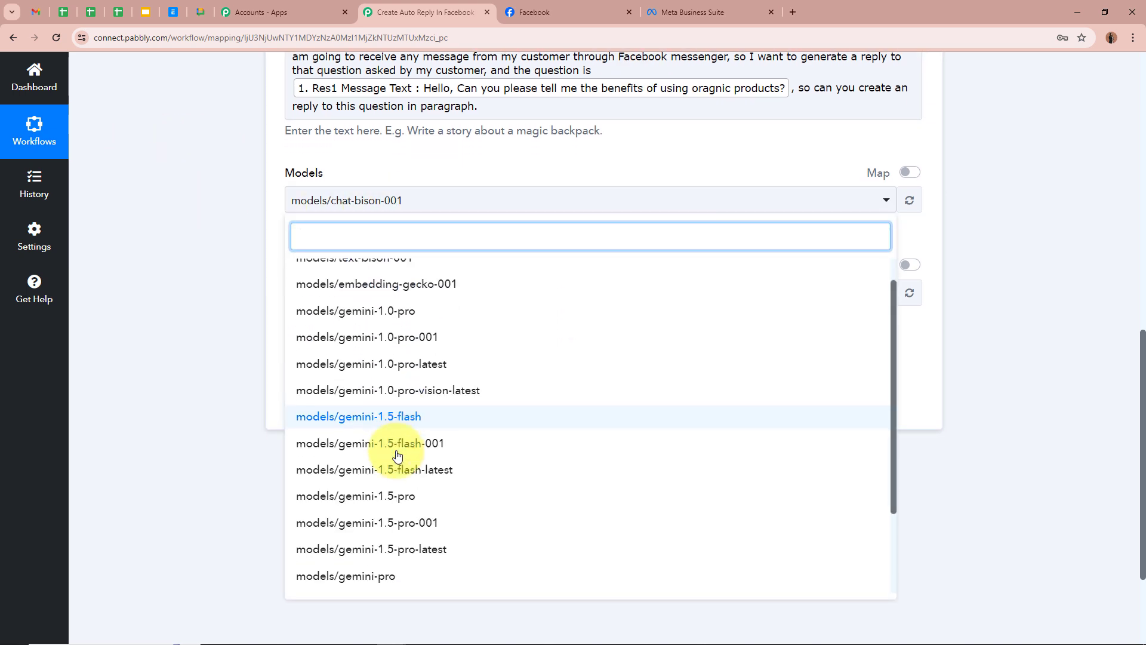
left_click(393, 495)
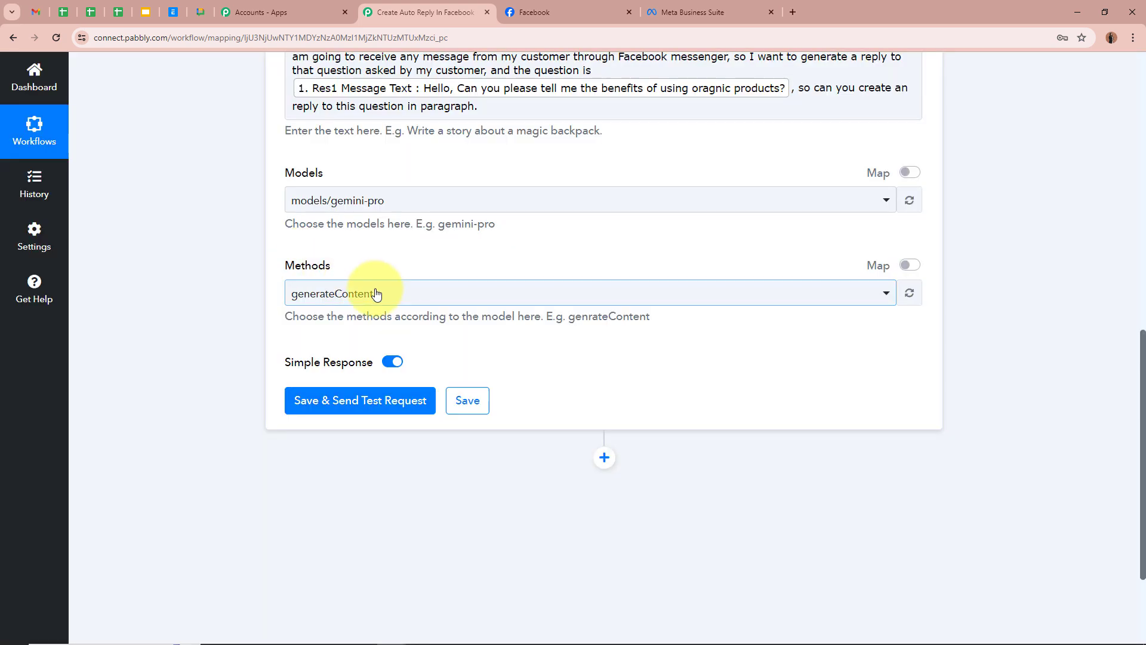
left_click(374, 295)
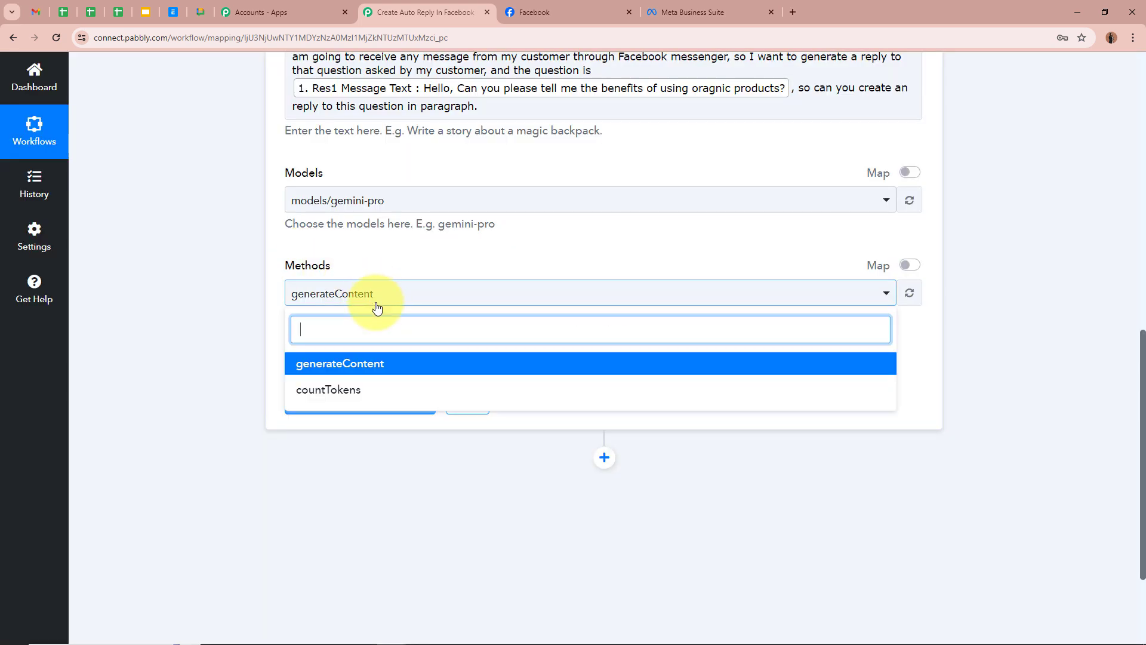
left_click(373, 363)
Save the Google Generative AI action with a test request and enlarge the returned reply text to read it through
scroll(218, 260, "down", 3)
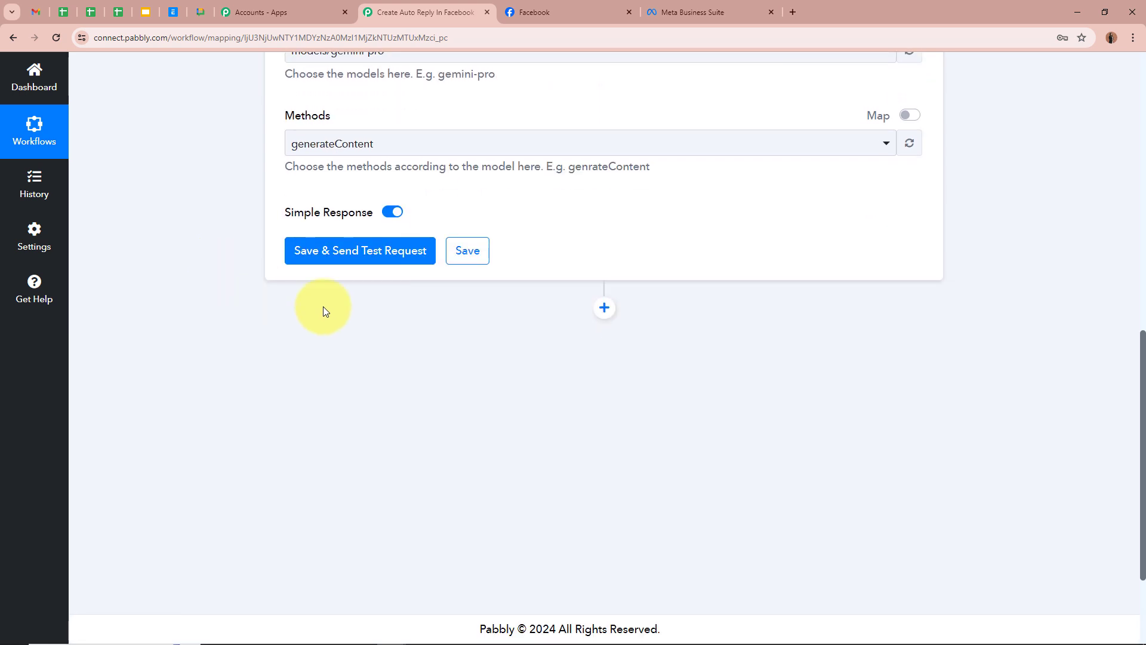
left_click(339, 257)
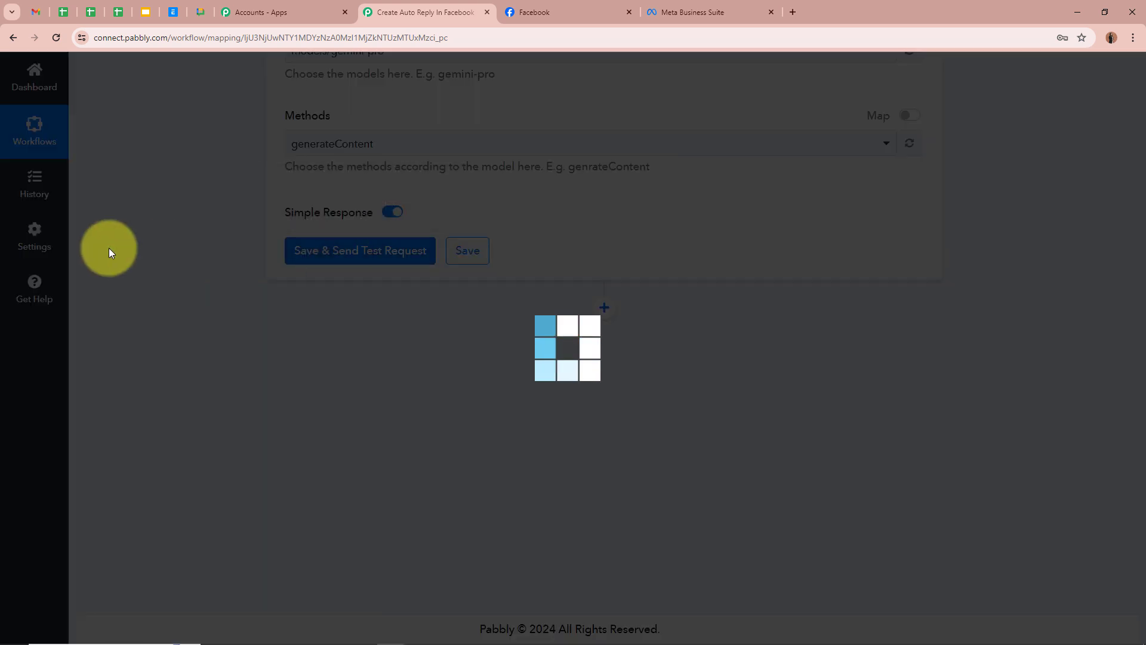
scroll(135, 295, "down", 1)
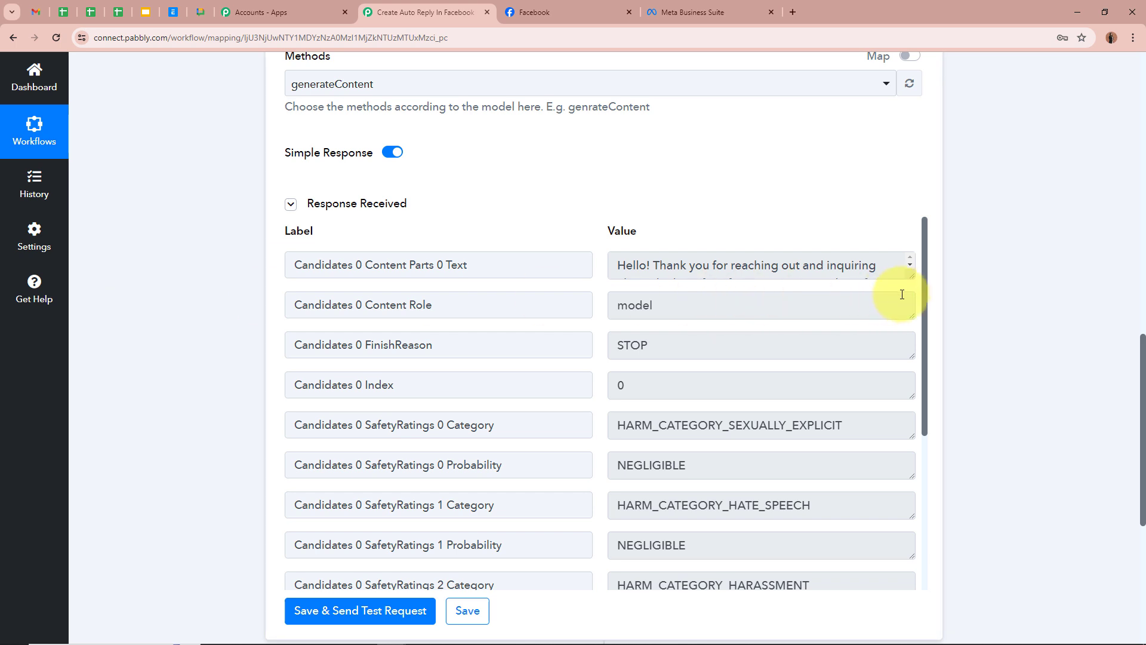
left_click_drag(909, 278, 877, 545)
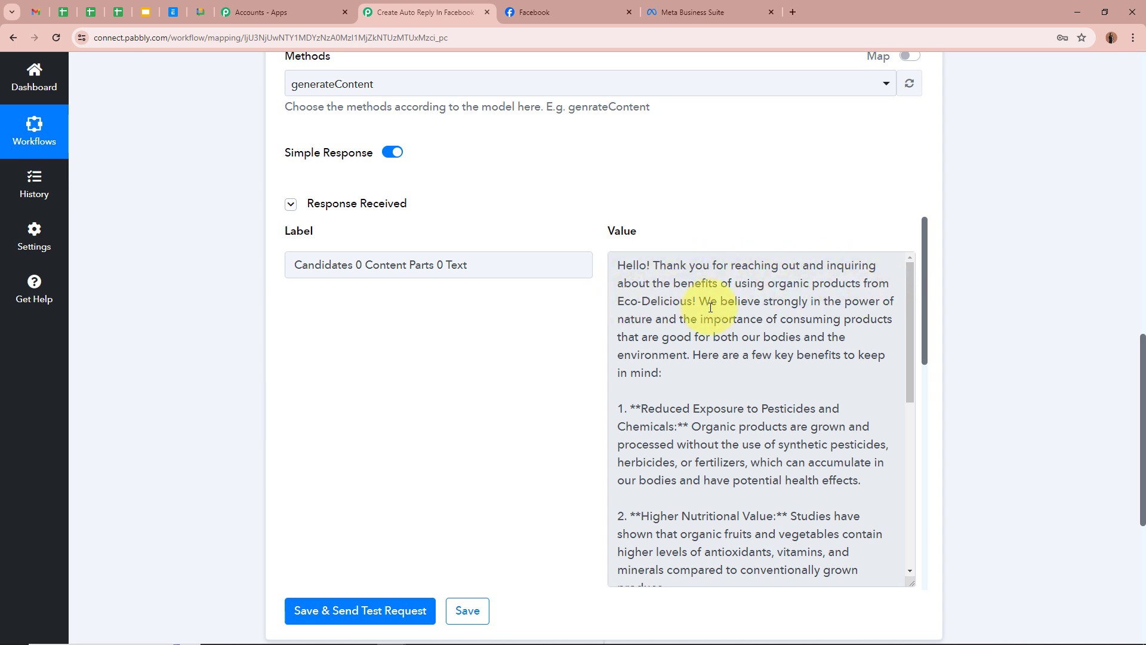
scroll(744, 410, "down", 7)
scroll(768, 465, "up", 8)
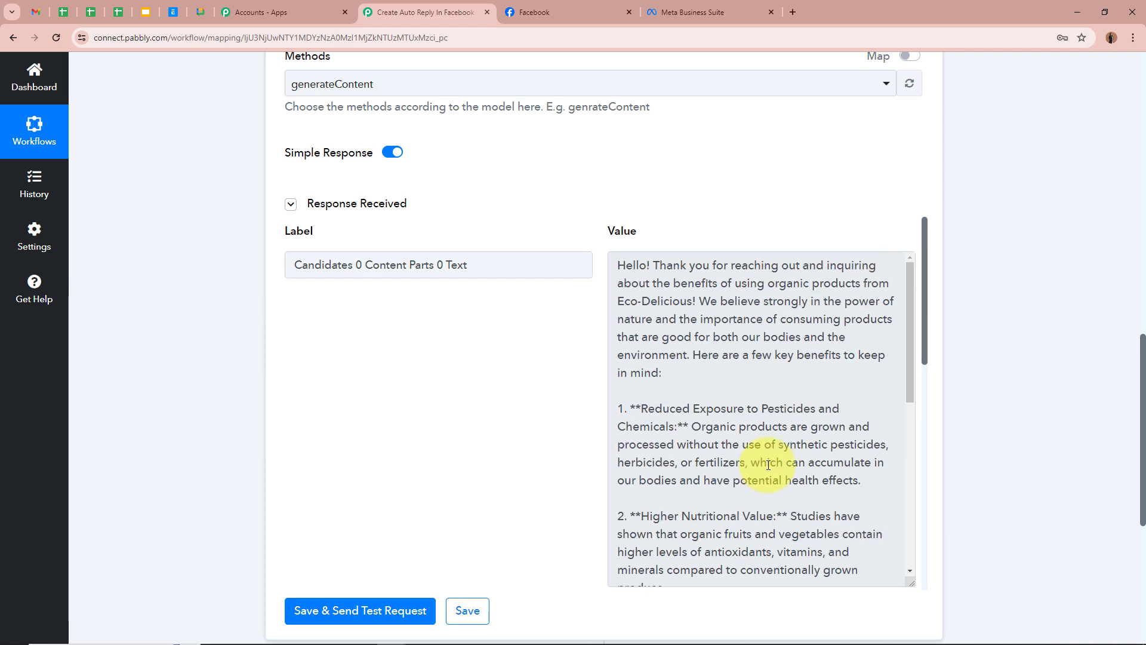
Collapse the Google Generative AI action and add a Facebook Messenger action after it with the Send Message event
scroll(1025, 413, "up", 10)
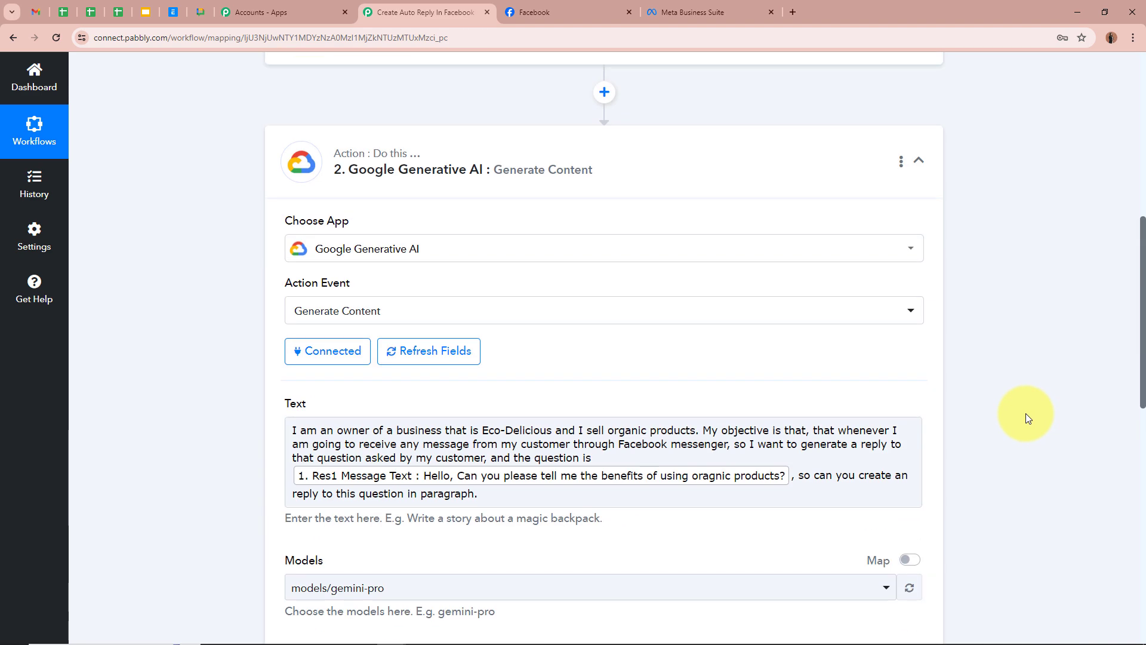
left_click(928, 224)
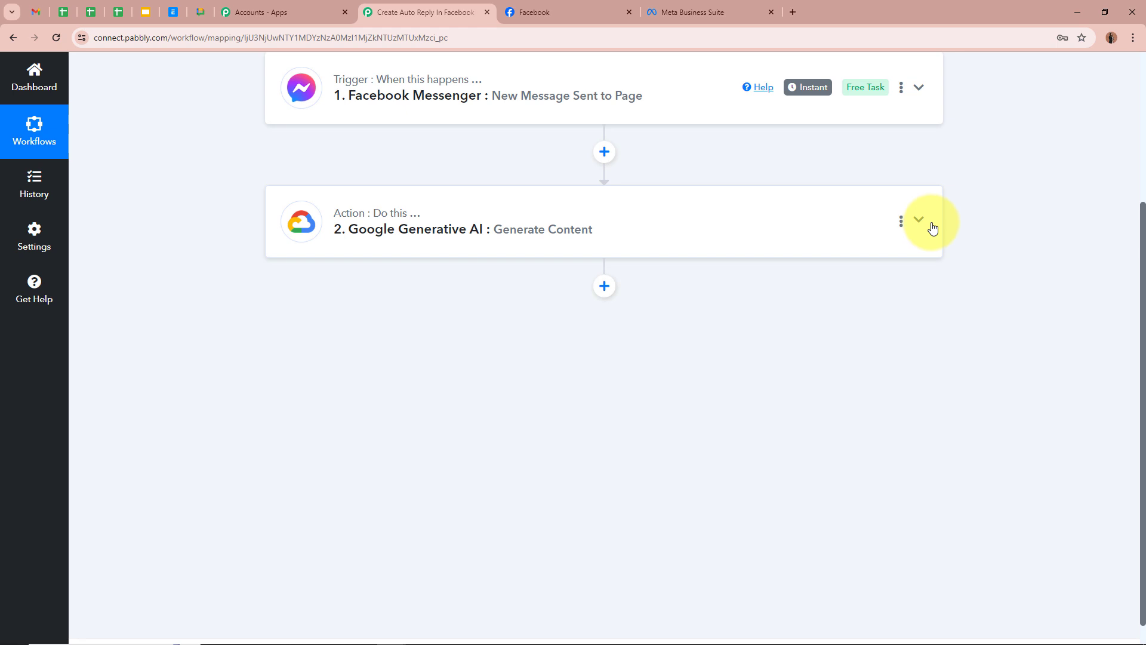
scroll(1008, 284, "up", 2)
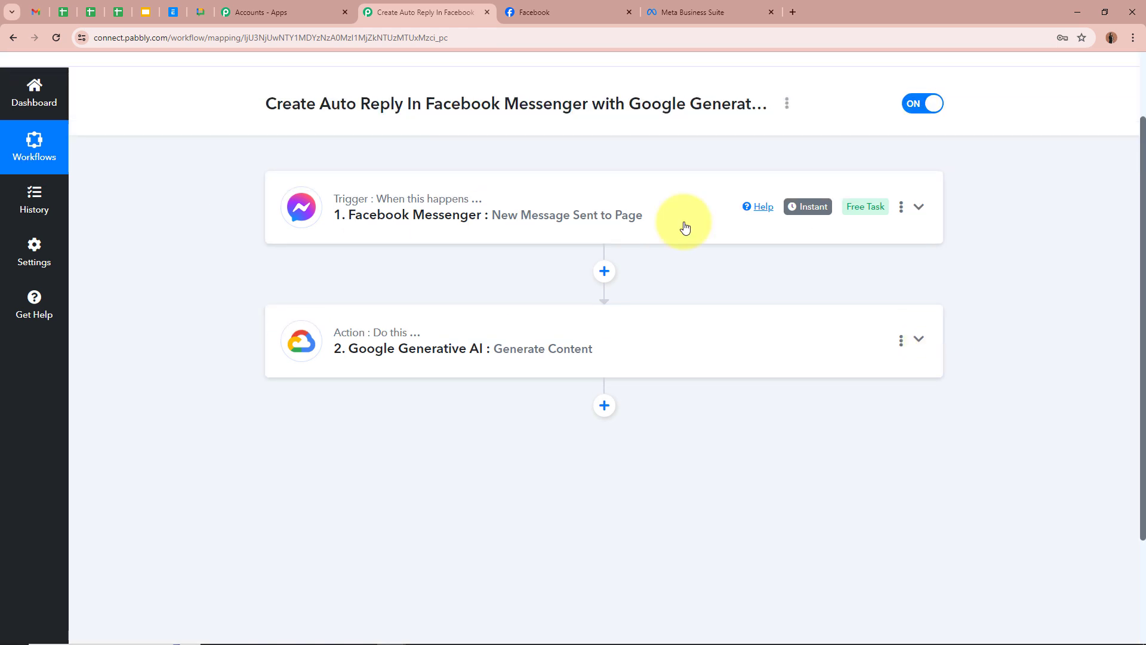
scroll(975, 285, "down", 2)
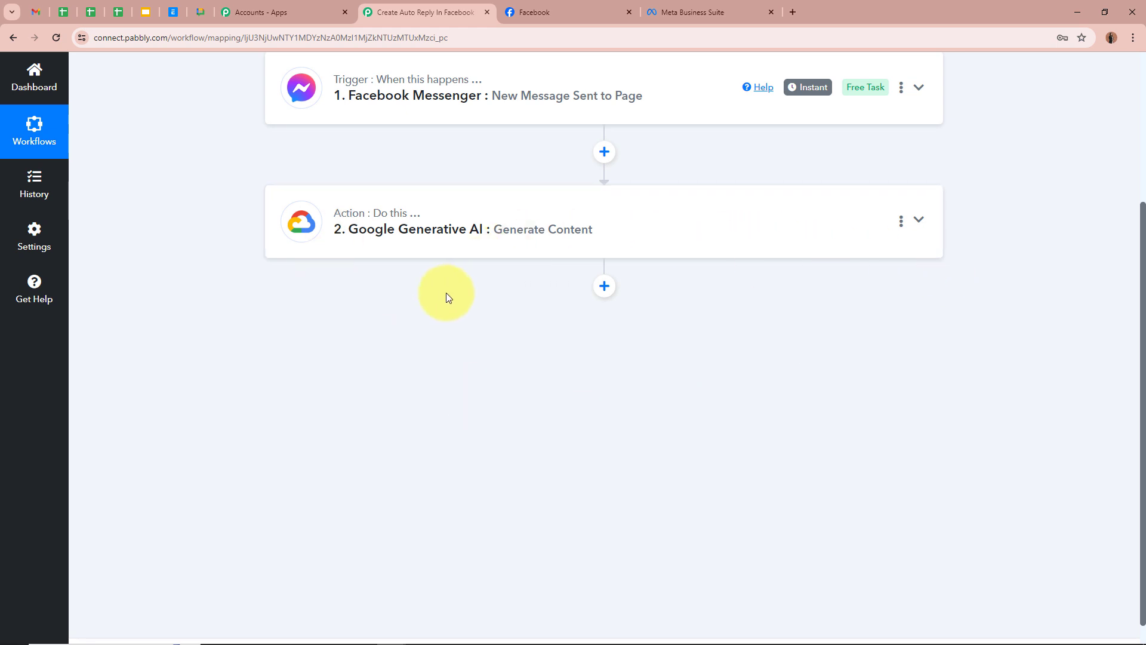
left_click(605, 287)
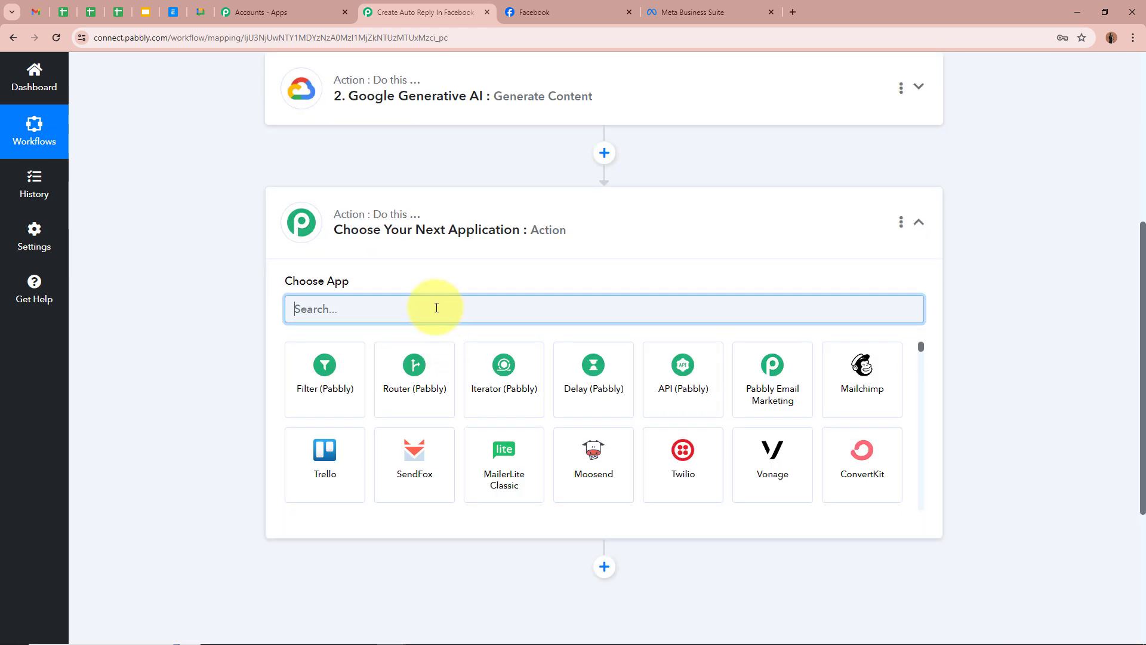
type("Facebook")
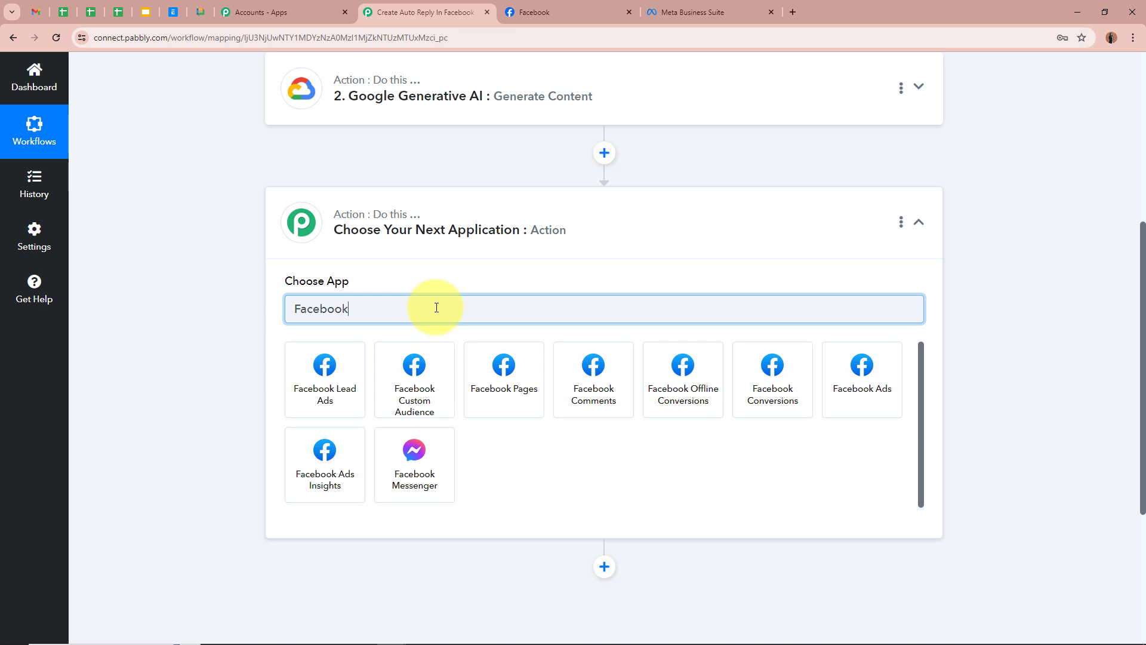
left_click(410, 468)
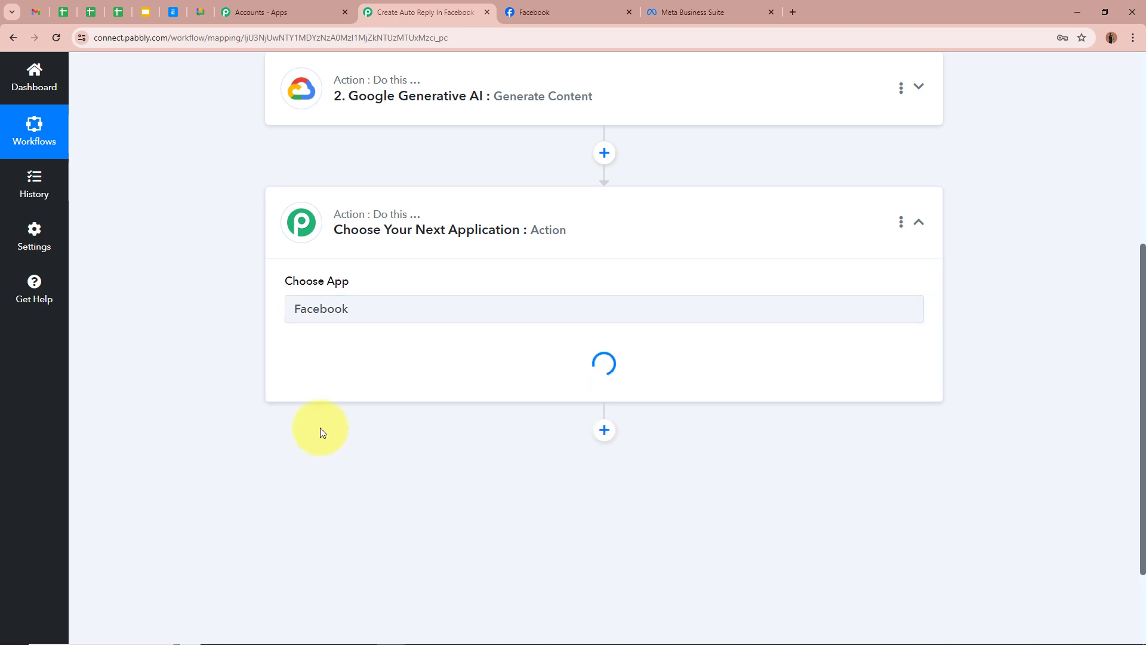
left_click(315, 375)
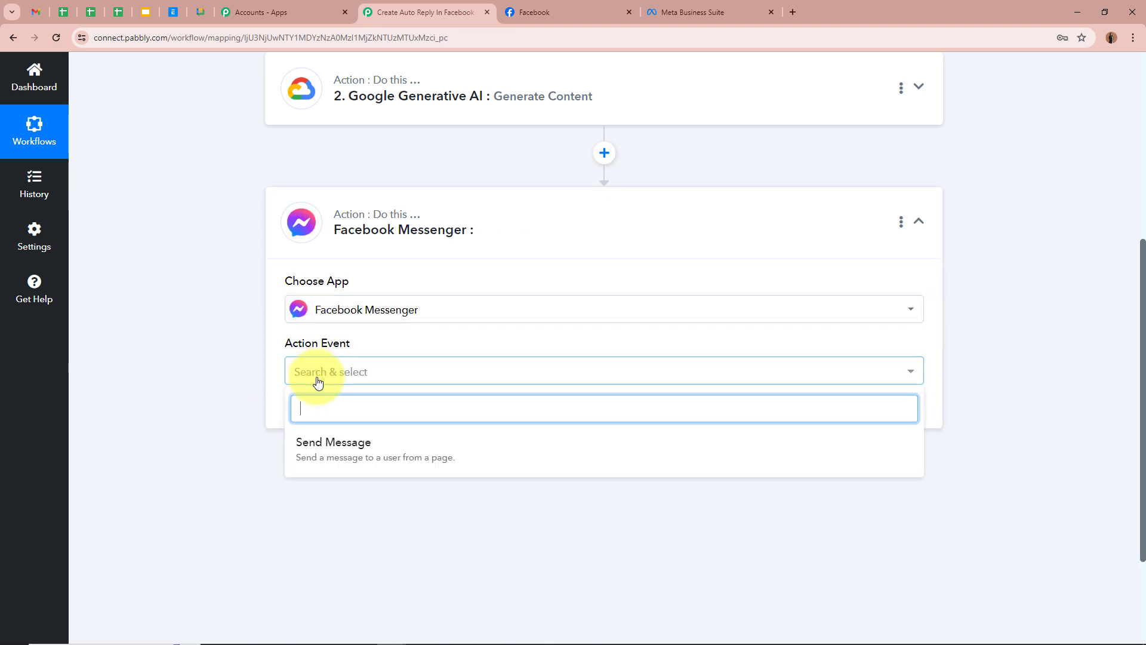
left_click(327, 447)
Connect the Send Message action using the existing connection Facebook Messenger #2 and save it
scroll(227, 377, "up", 5)
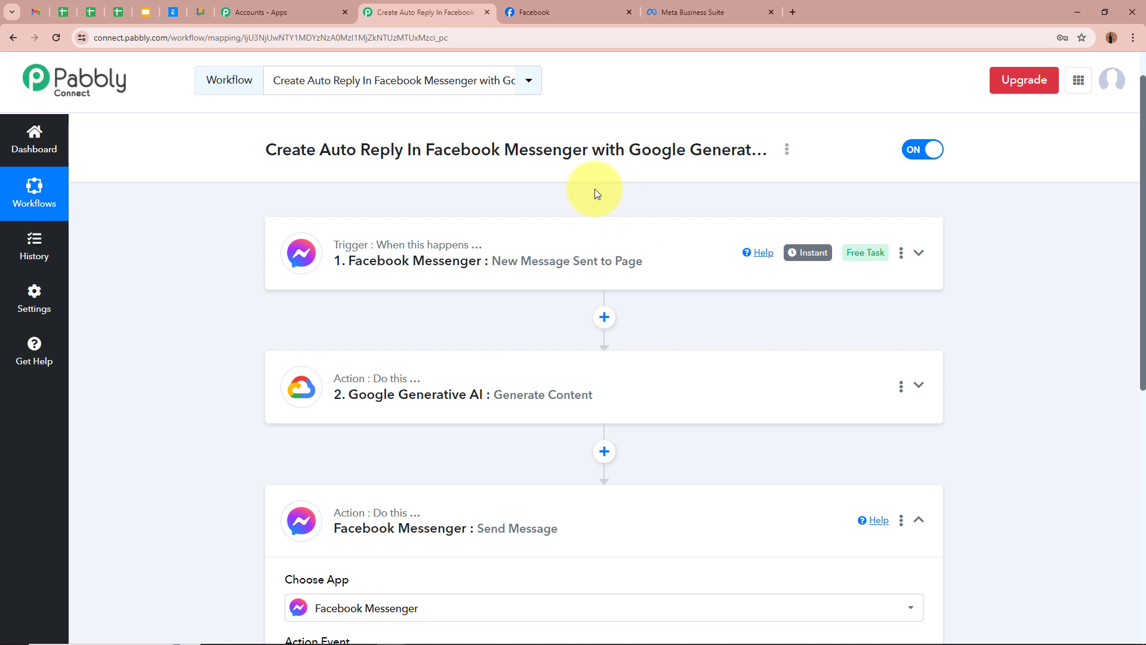
scroll(174, 302, "down", 4)
scroll(173, 346, "down", 1)
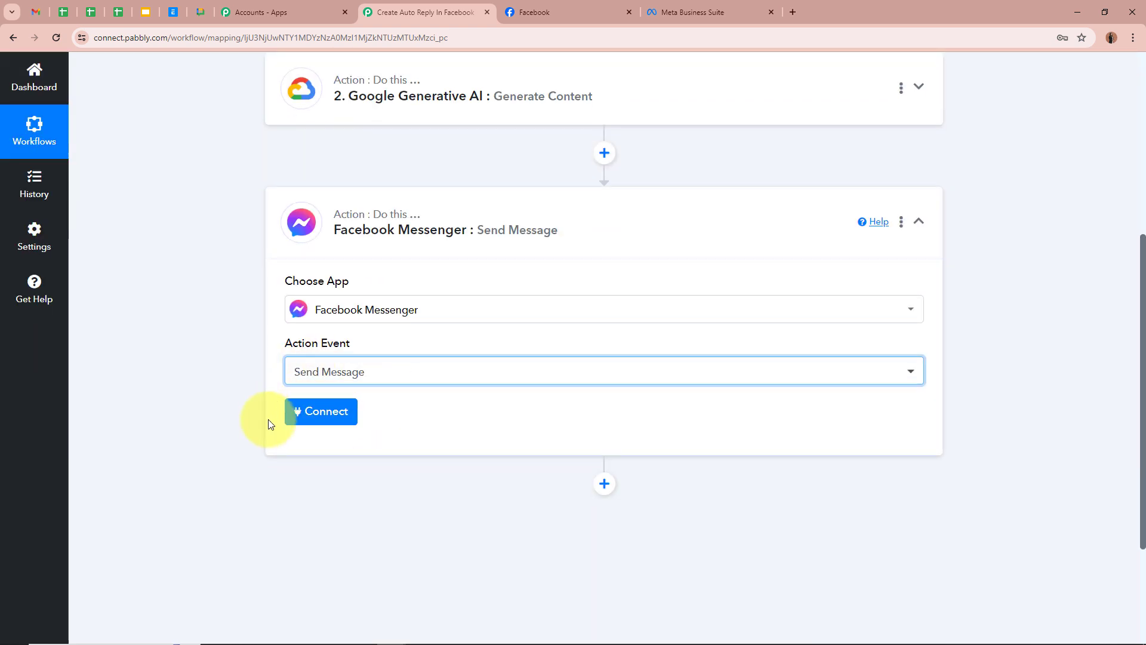
left_click(316, 411)
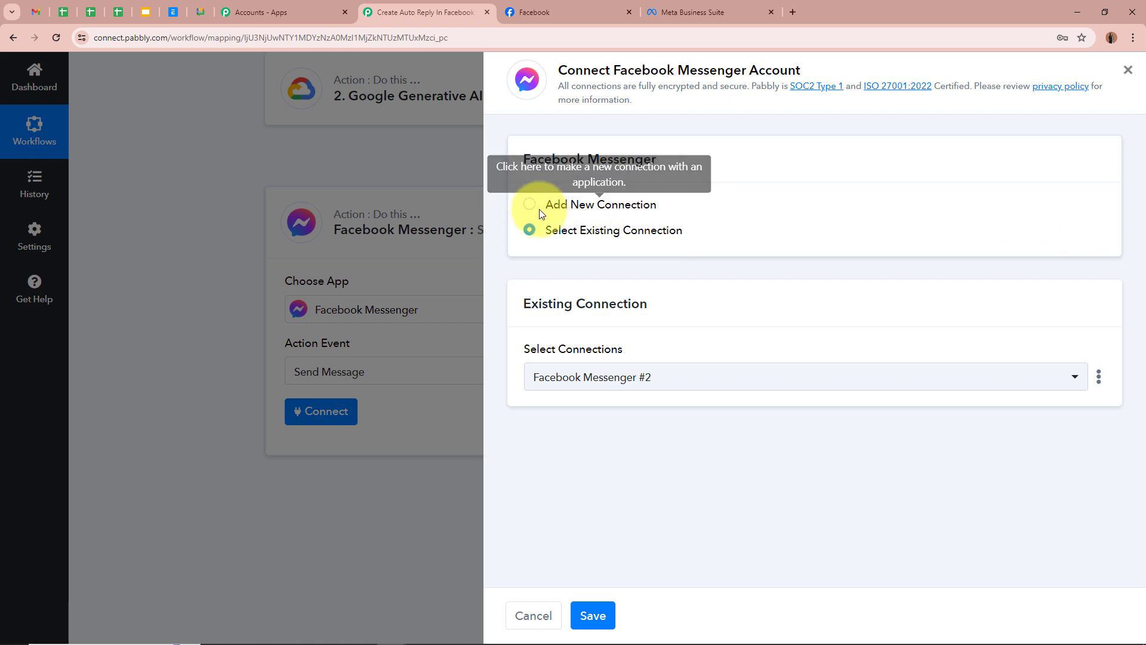
left_click(594, 615)
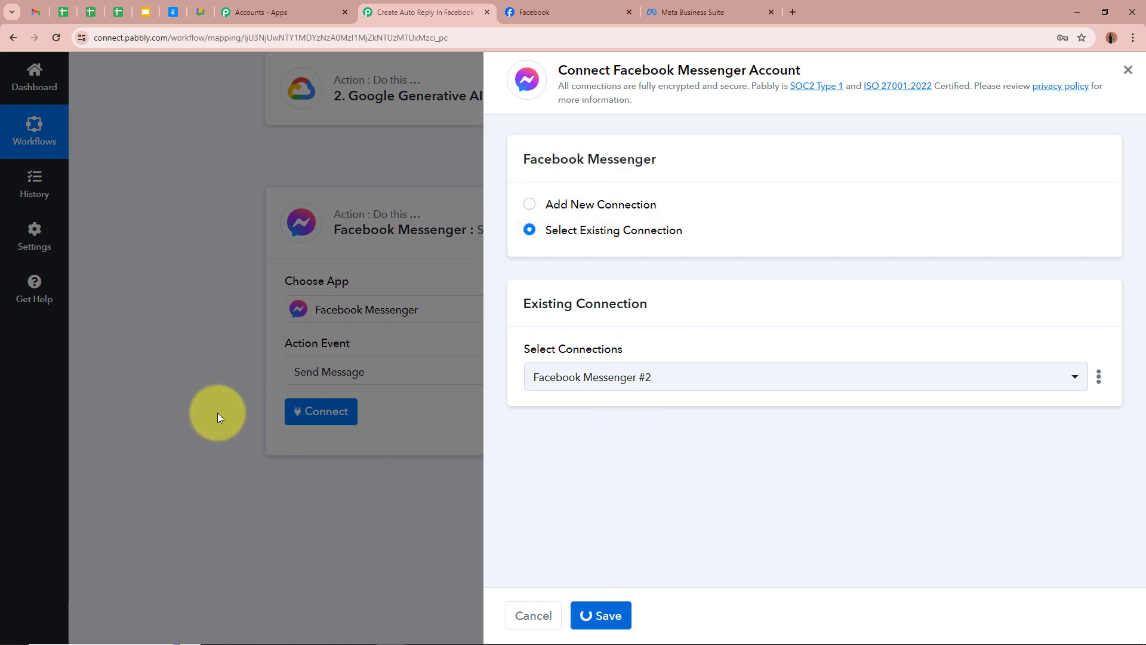
Map the Send Message action's Facebook Page ID to Res1 Entry Id from the New Message Sent to Page trigger
scroll(165, 454, "down", 4)
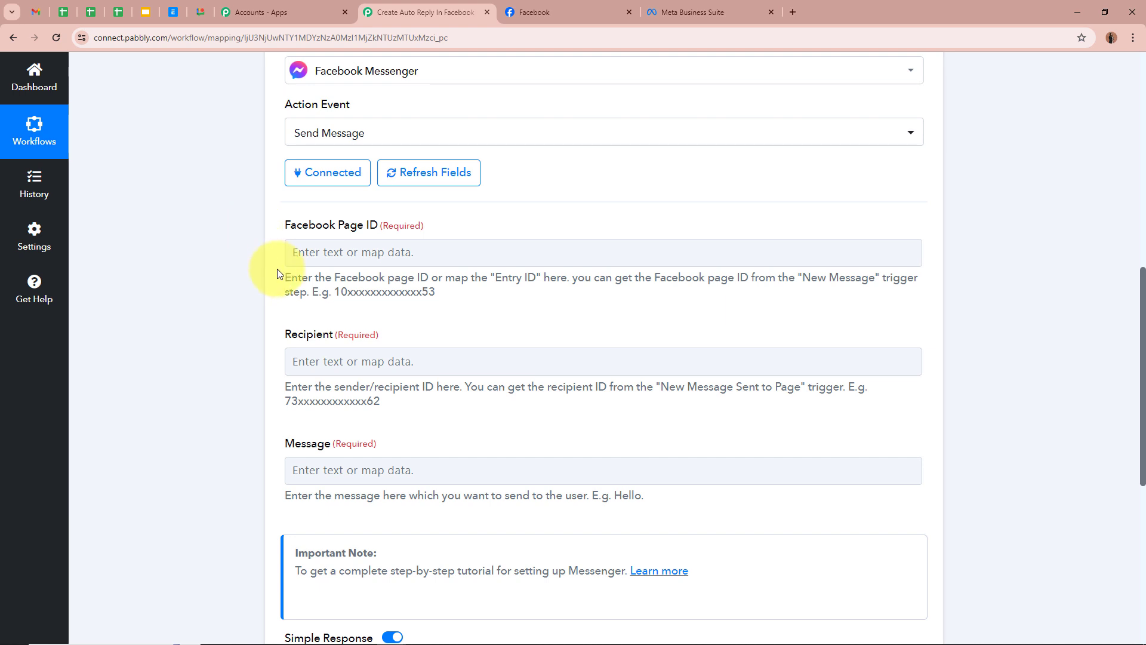
left_click_drag(286, 278, 575, 277)
left_click(575, 277)
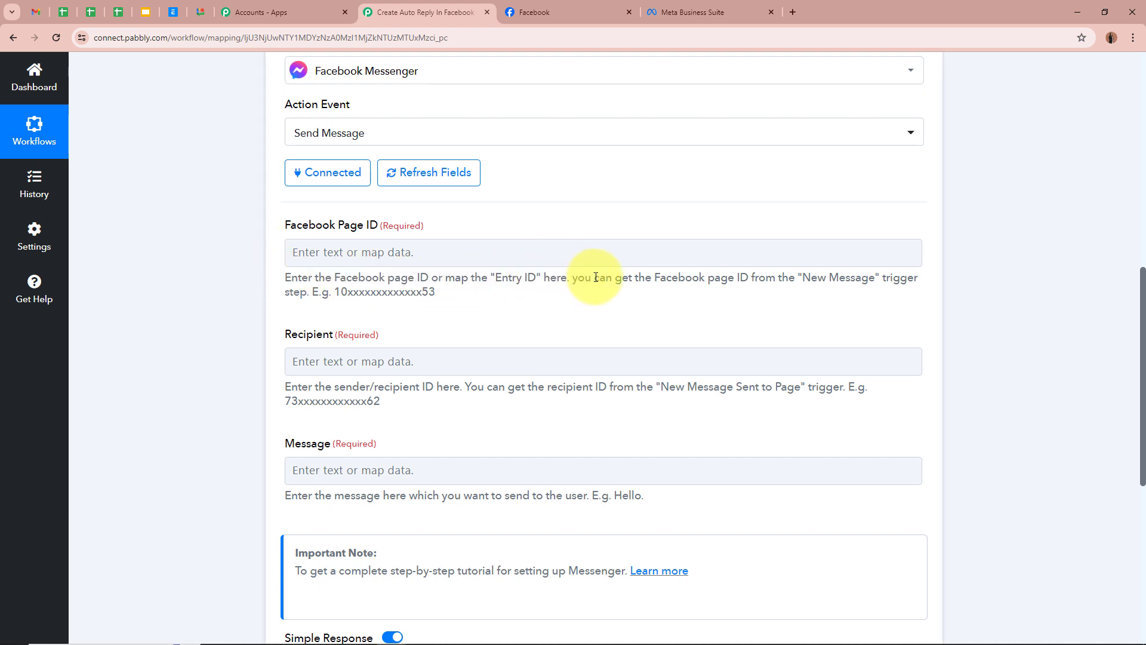
left_click(402, 253)
left_click(476, 251)
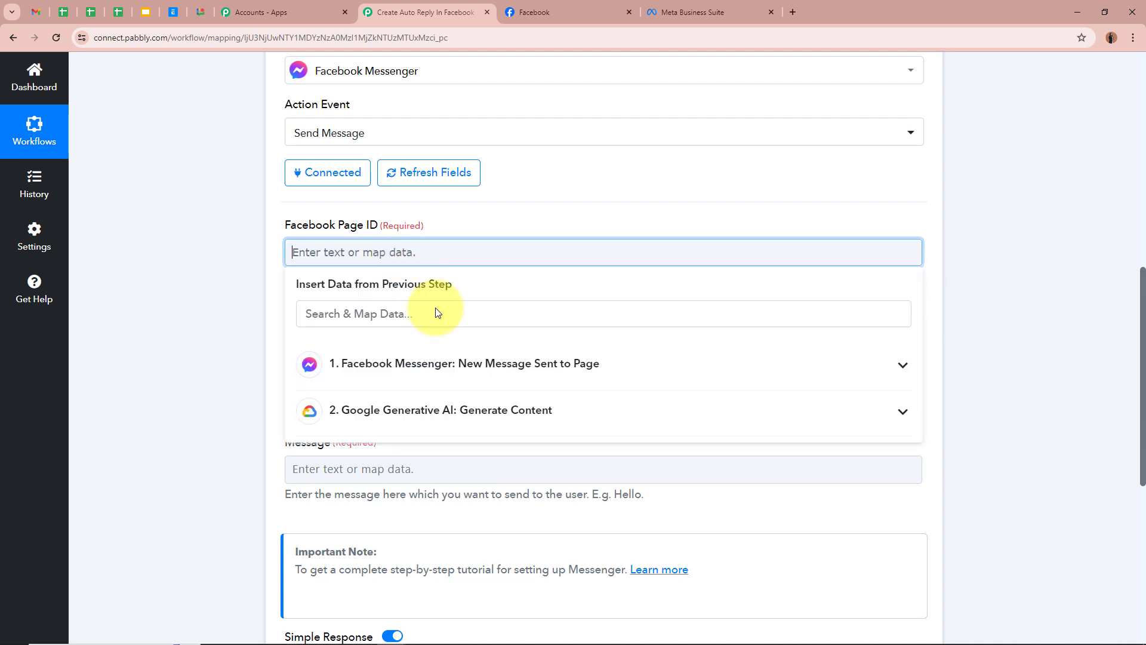
left_click(501, 365)
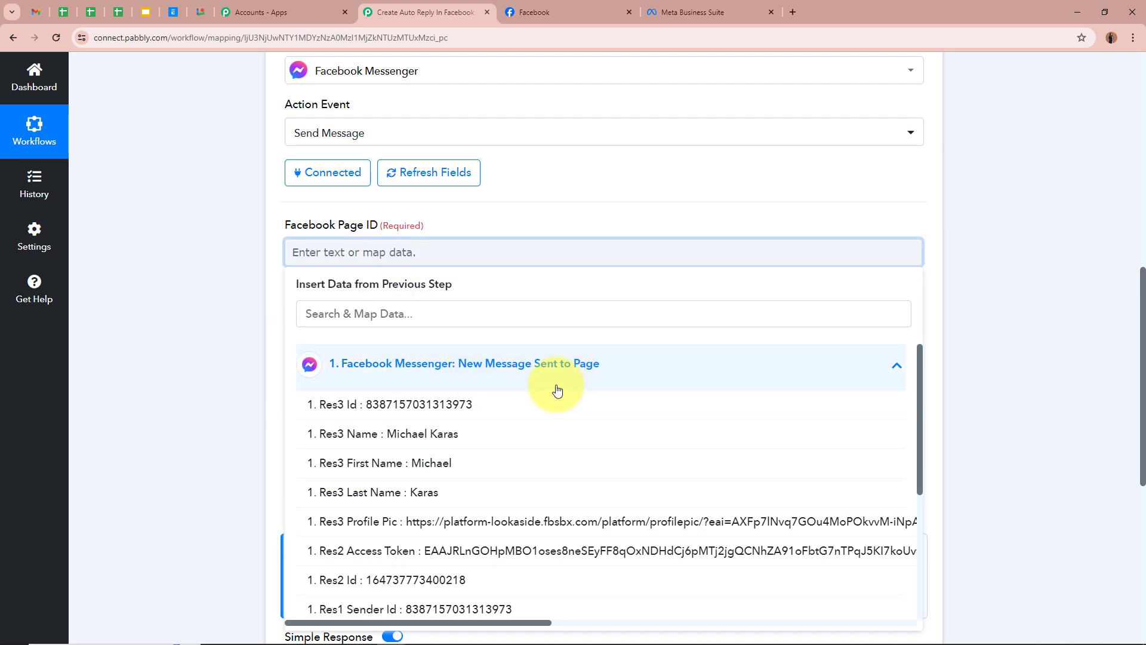
scroll(530, 476, "down", 2)
scroll(529, 476, "down", 2)
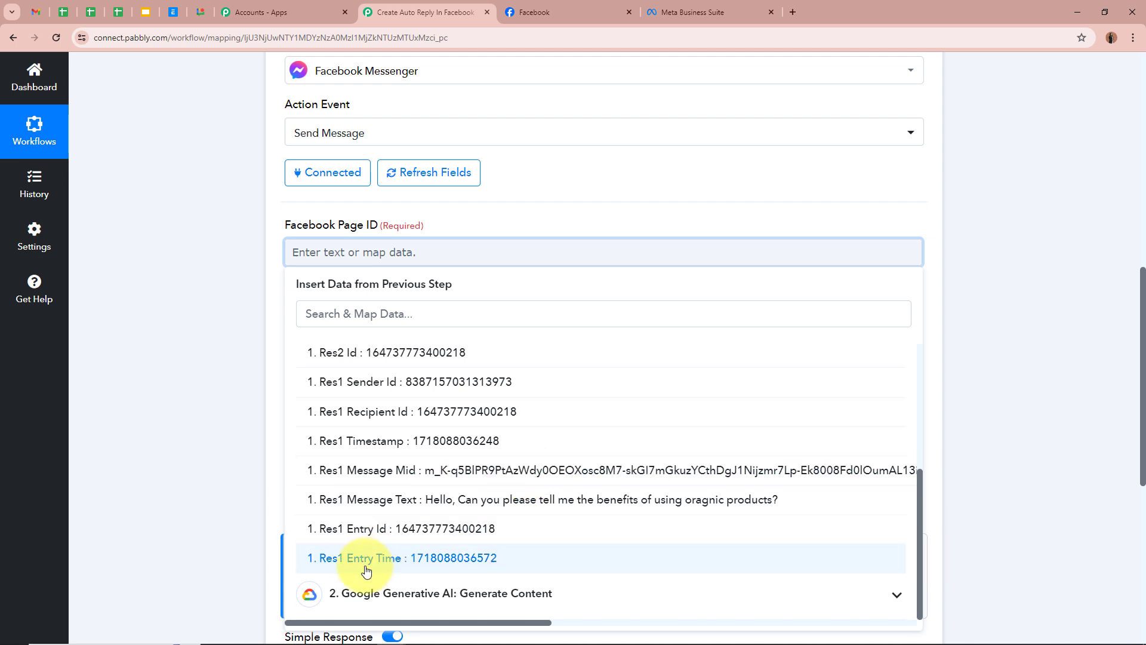
left_click(591, 539)
left_click(218, 307)
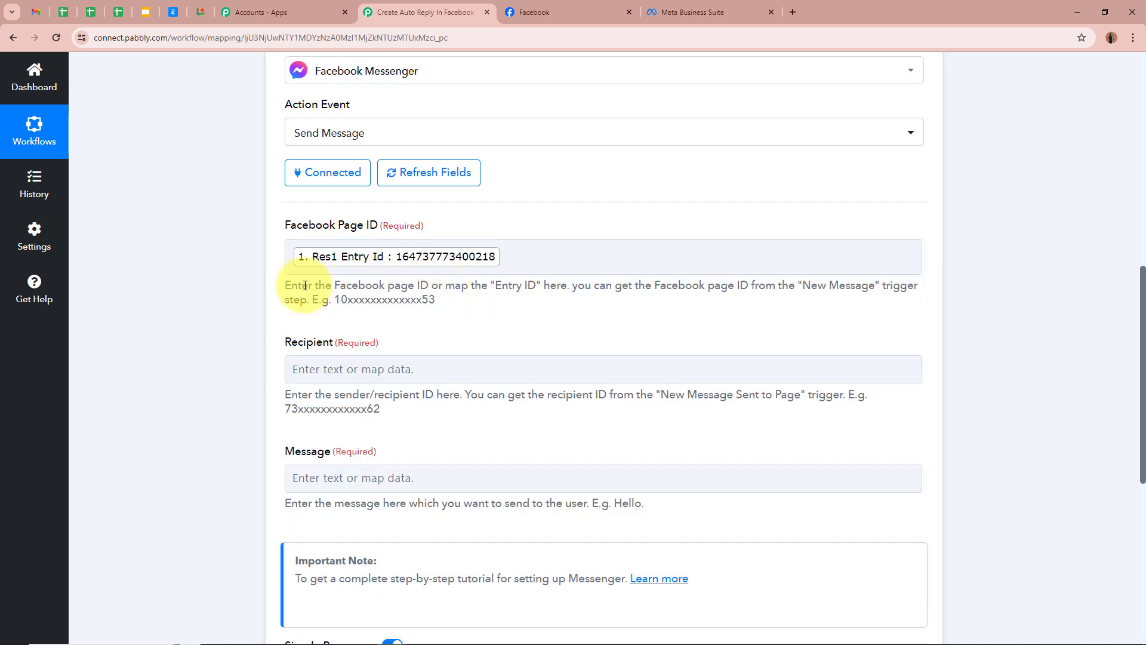
Map the Recipient field to Res1 Sender Id from the New Message Sent to Page trigger
scroll(256, 291, "down", 2)
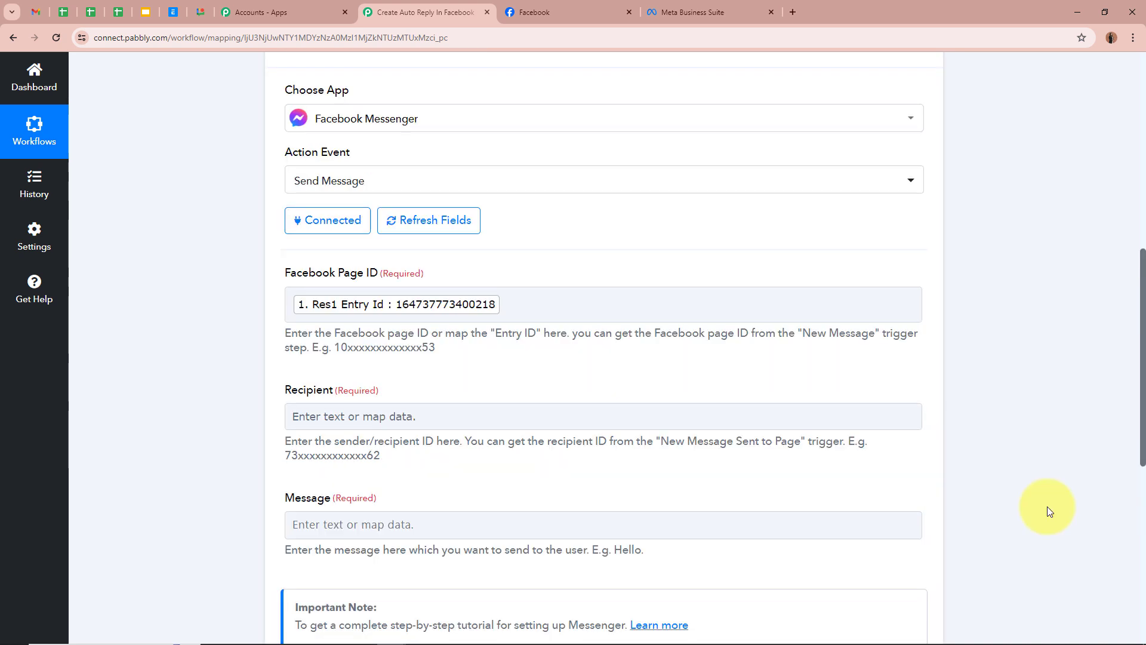
scroll(1015, 492, "down", 2)
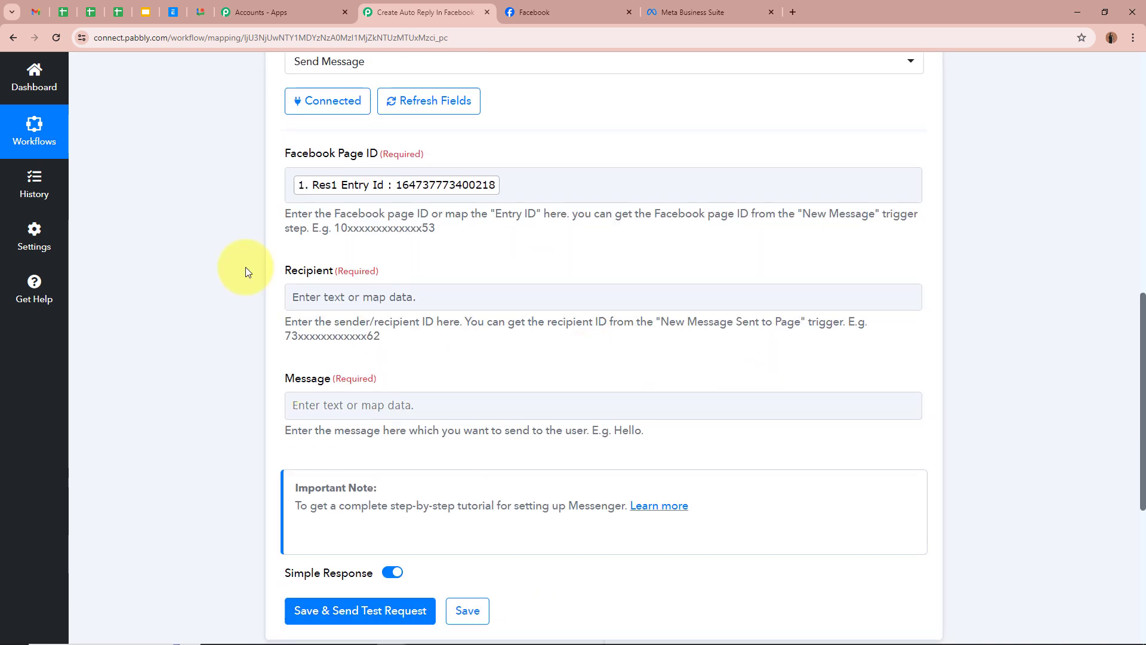
left_click(360, 297)
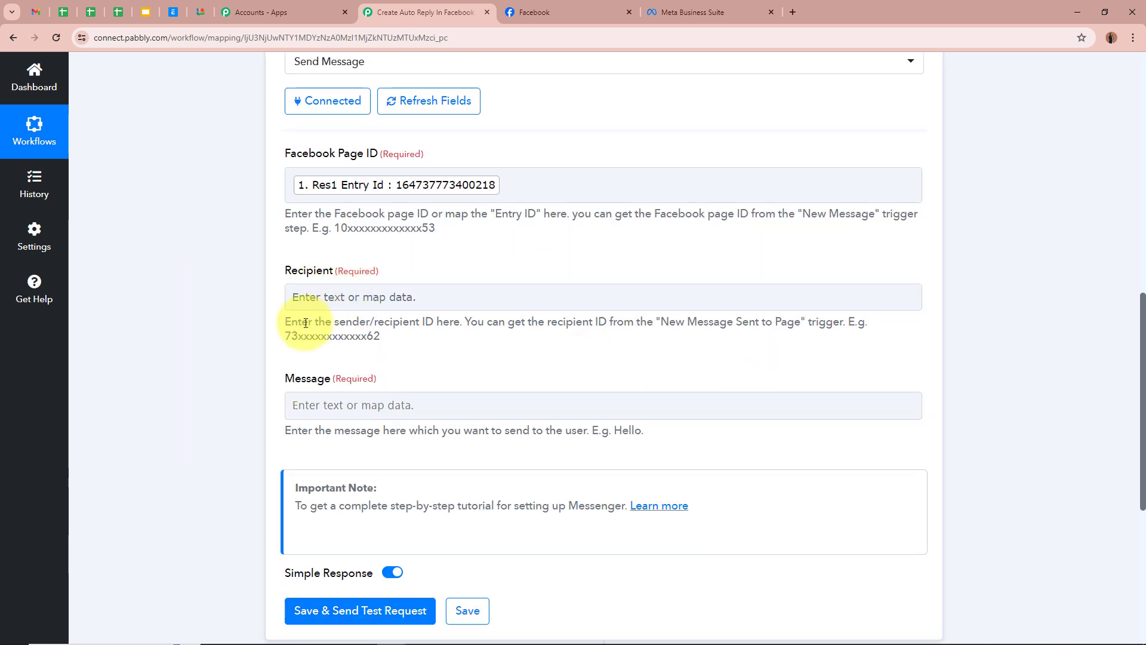
left_click_drag(286, 323, 471, 325)
left_click(341, 300)
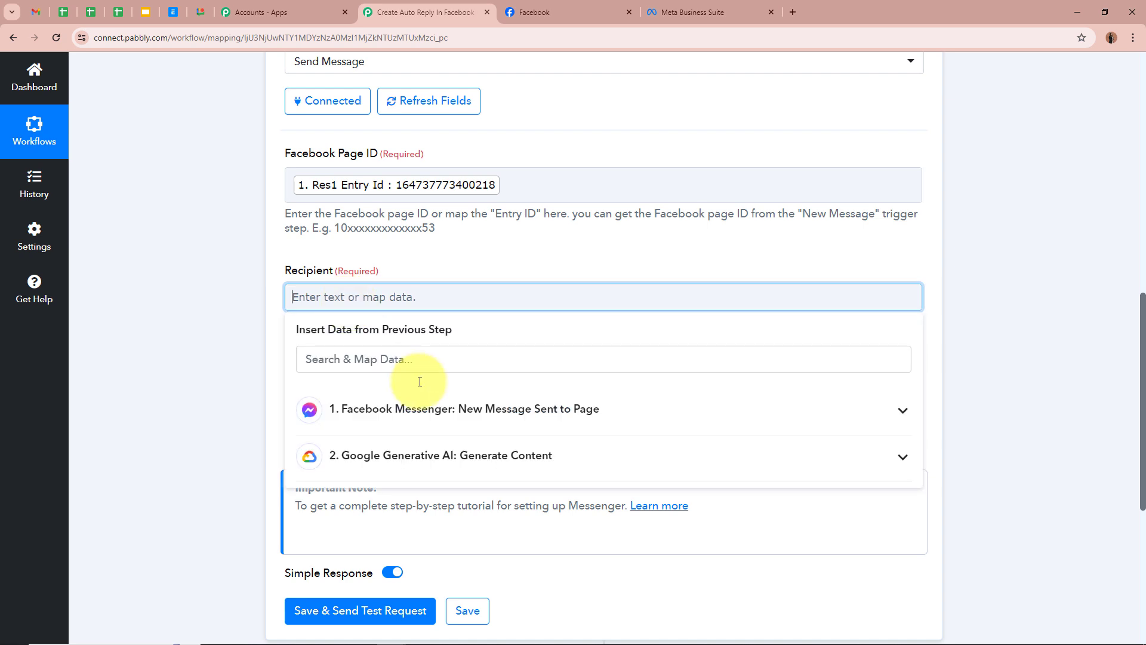
left_click(514, 430)
scroll(486, 550, "down", 4)
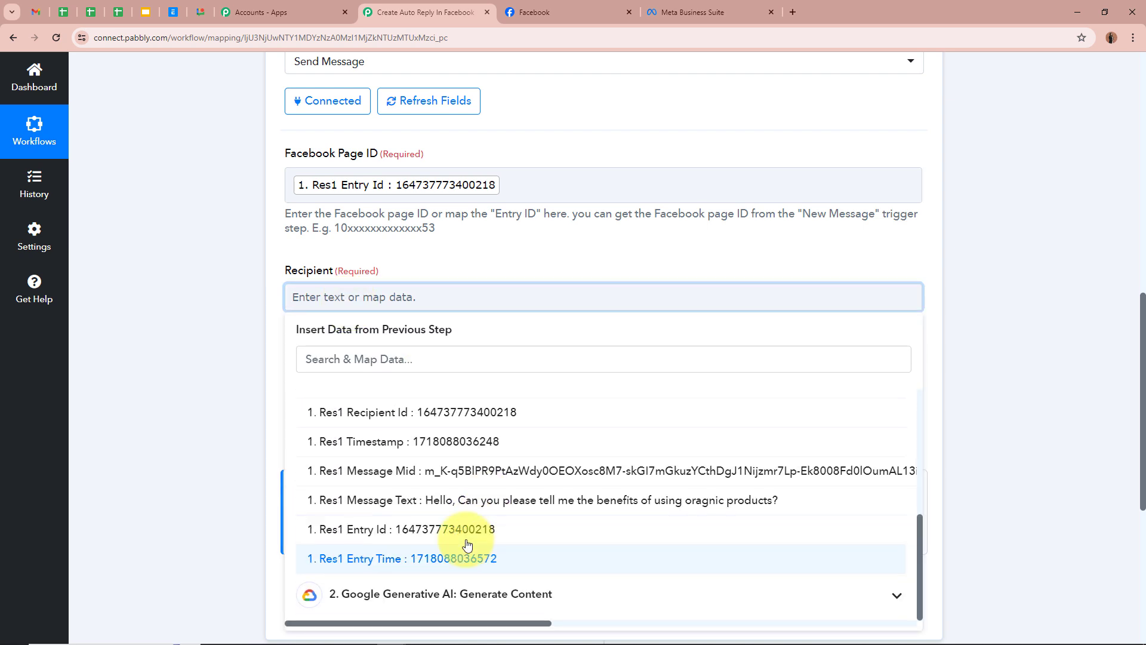
scroll(427, 531, "up", 2)
left_click(418, 561)
left_click(205, 374)
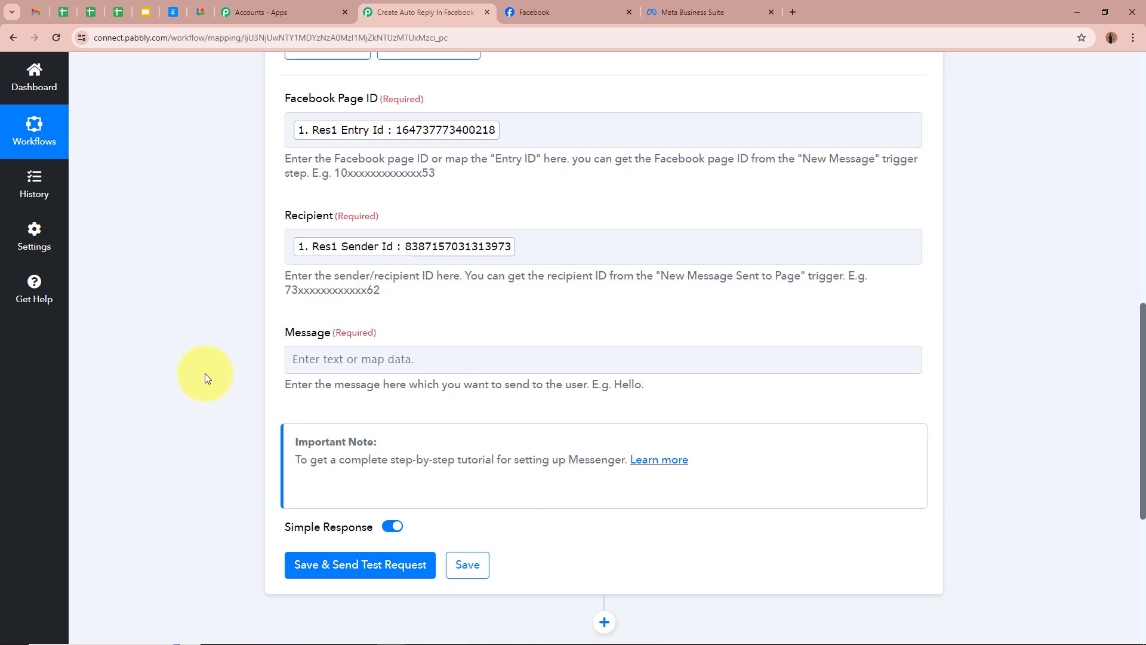
Map the Message field to Candidates 0 Content Parts 0 Text from the Google Generative AI step
scroll(290, 180, "down", 2)
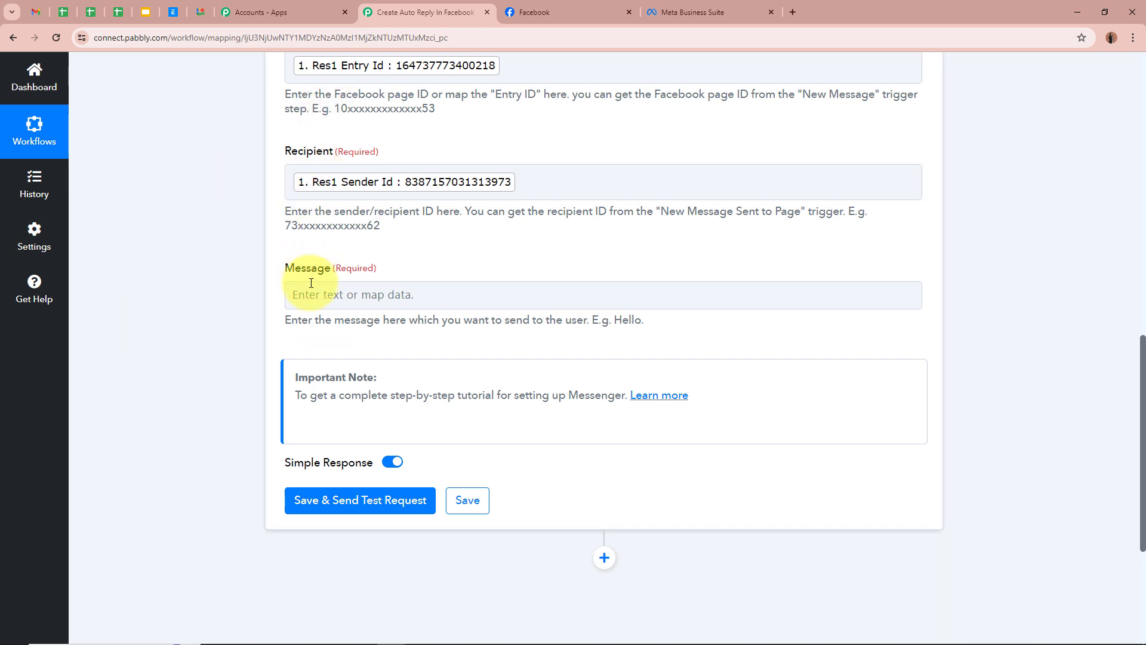
left_click(331, 293)
left_click(525, 455)
left_click(642, 504)
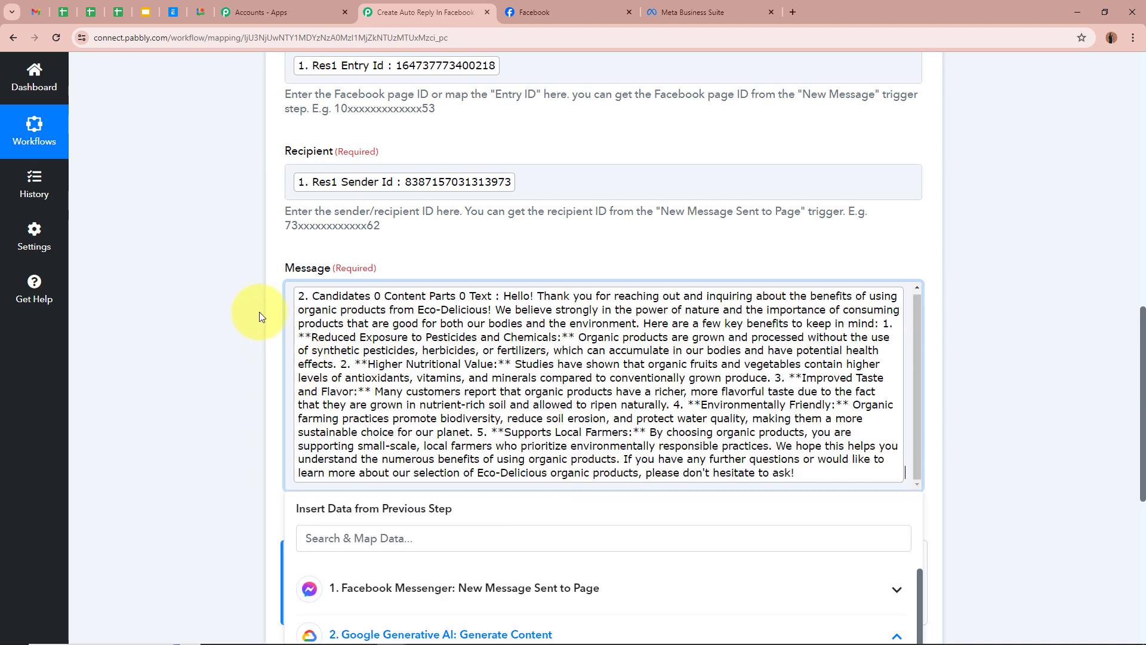
left_click(188, 300)
Save the Send Message action with a test request and view its response
scroll(179, 291, "down", 2)
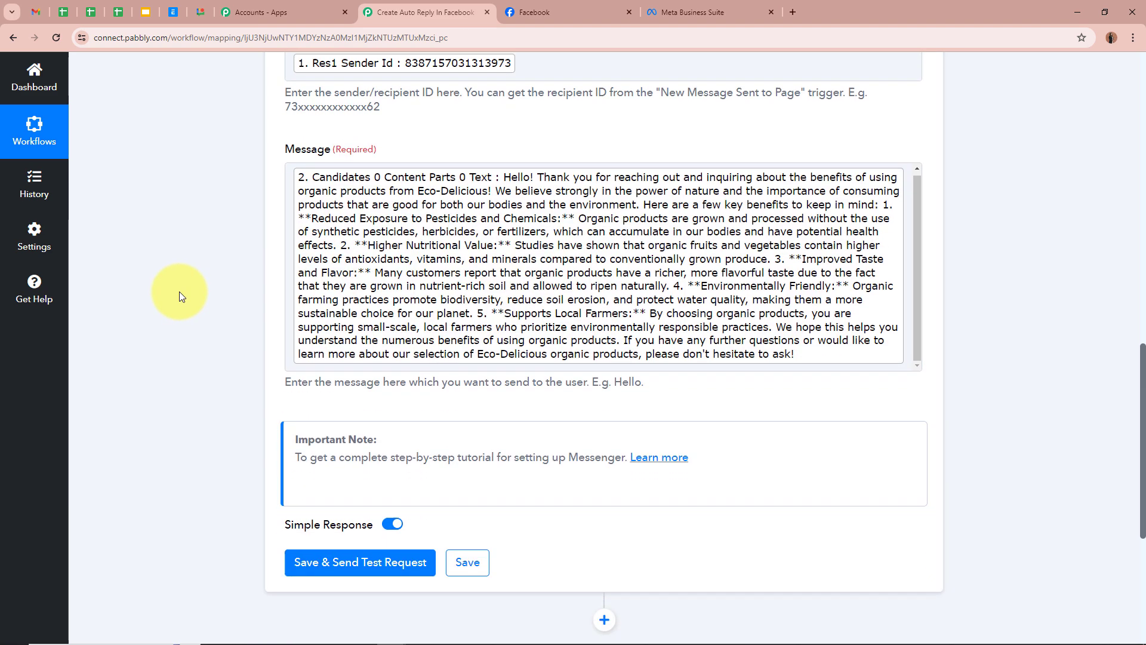
scroll(178, 291, "up", 3)
scroll(177, 288, "down", 7)
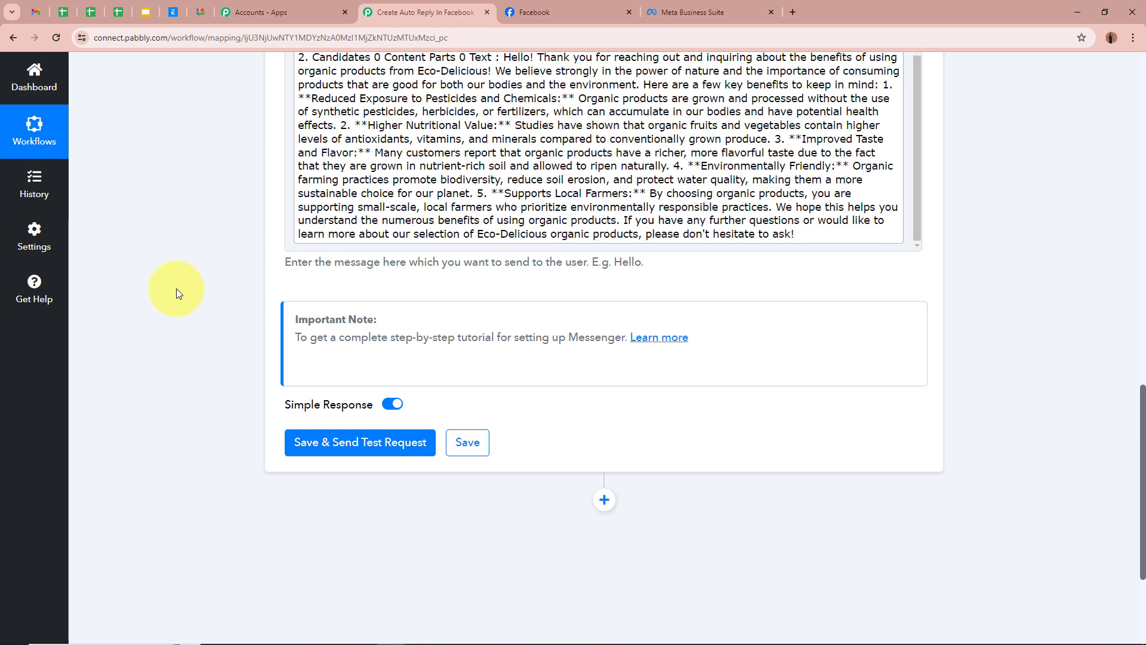
left_click(364, 330)
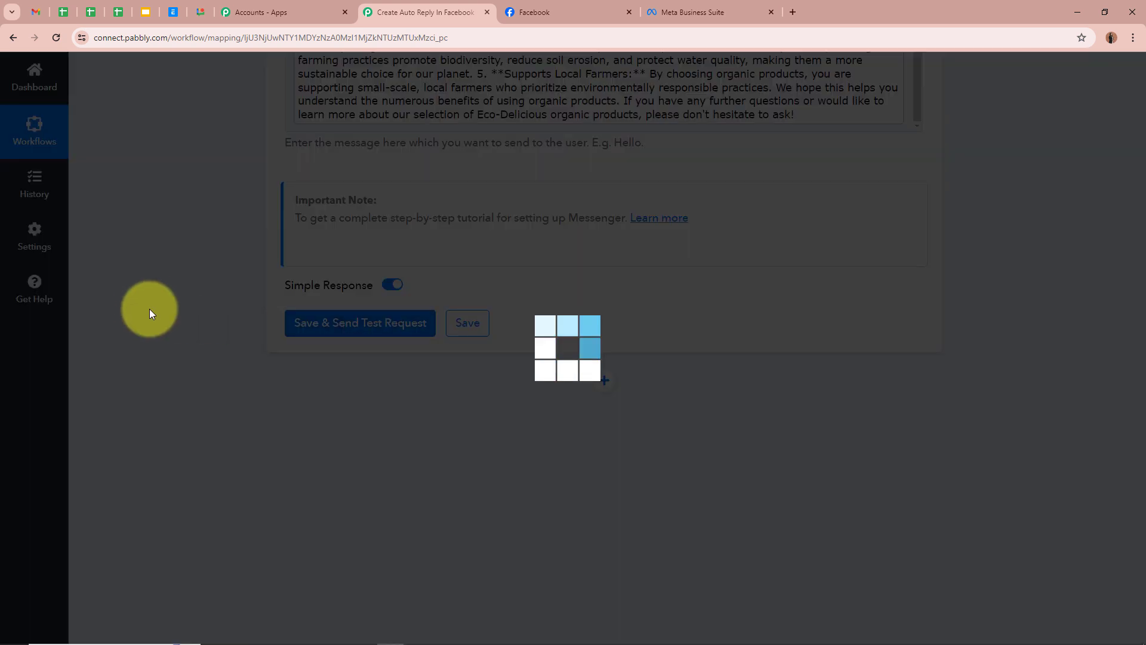
scroll(754, 465, "down", 3)
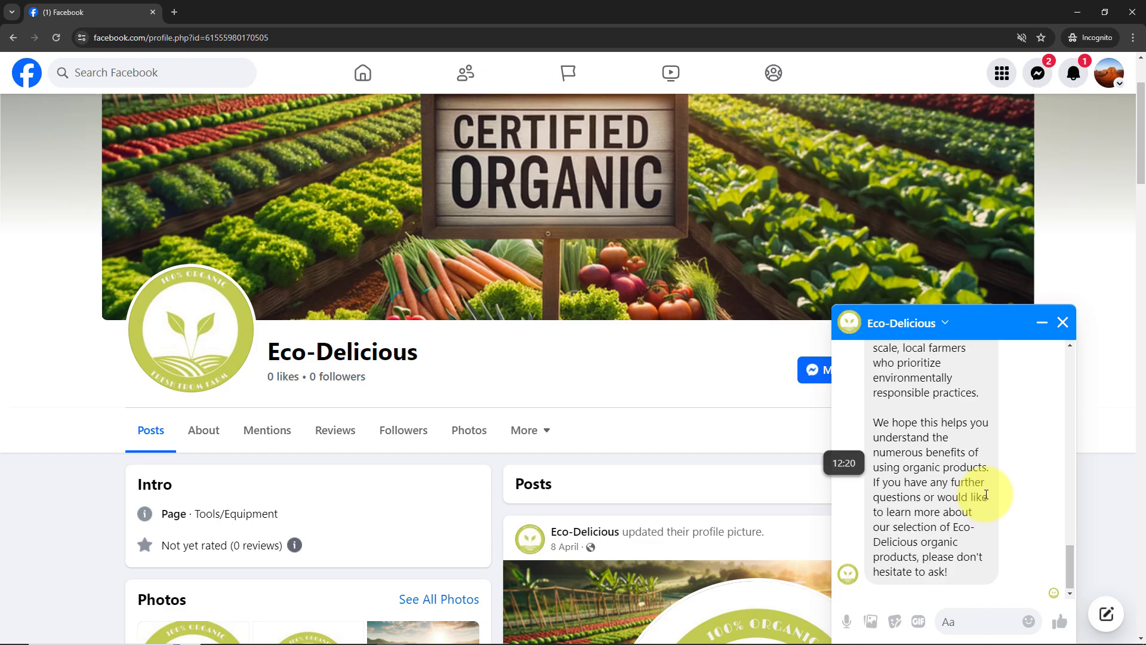
Read the reply received in the Eco-Delicious Messenger chat and send the new question "What are Organic Products?"
scroll(985, 493, "up", 10)
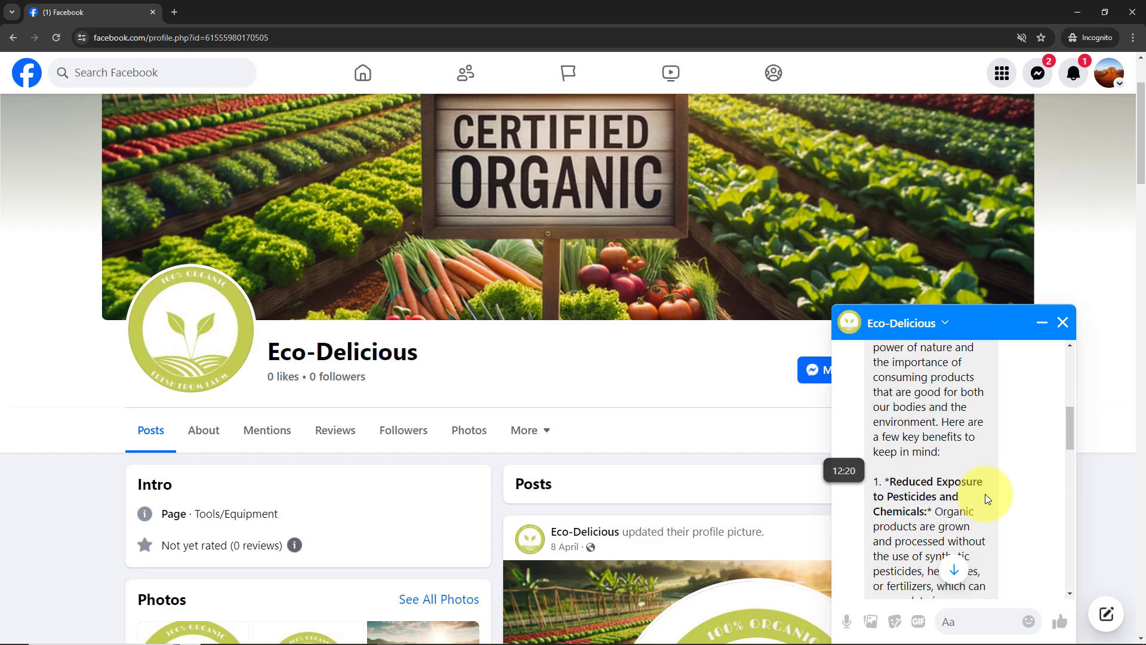
scroll(987, 498, "down", 3)
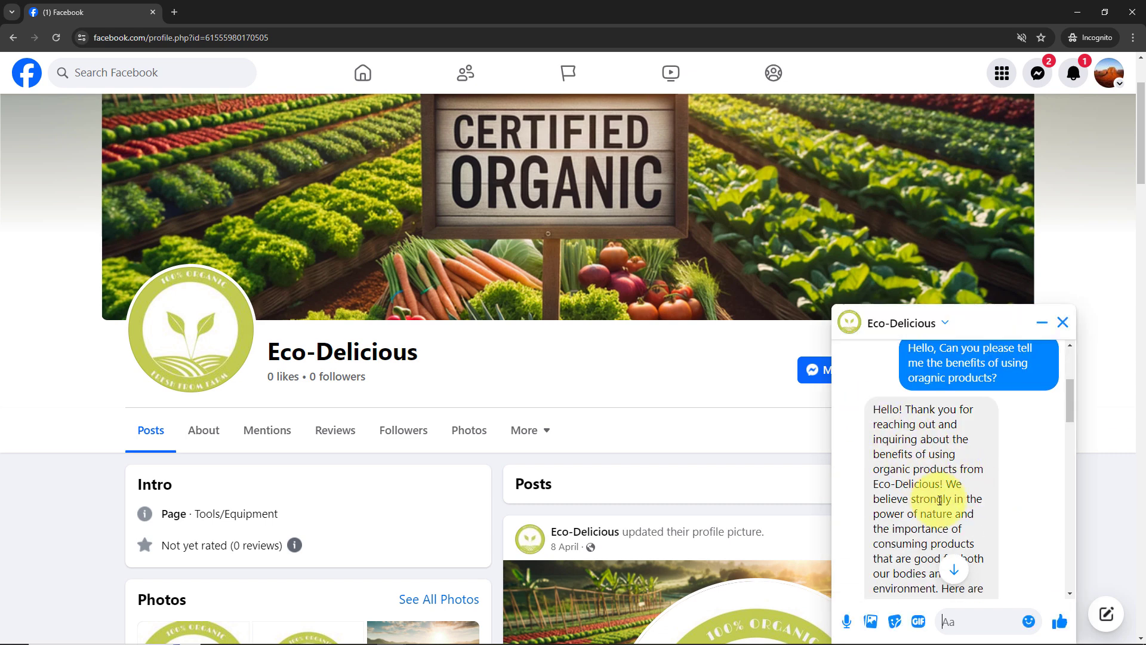
scroll(940, 500, "down", 5)
scroll(940, 501, "down", 8)
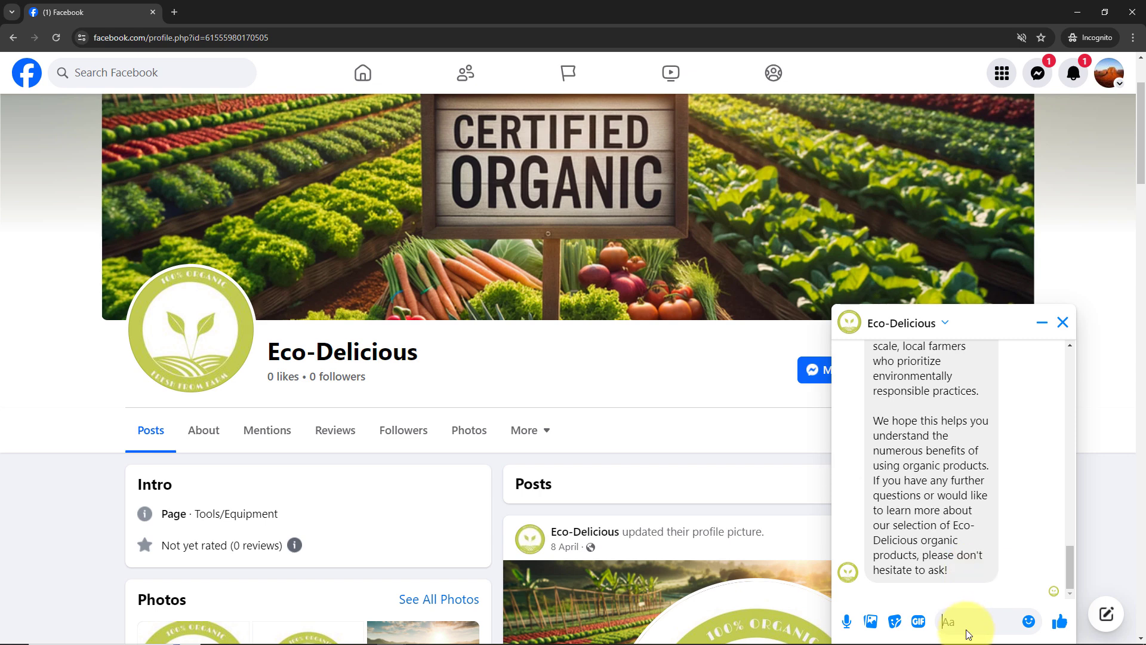
type("What are Organic Products?")
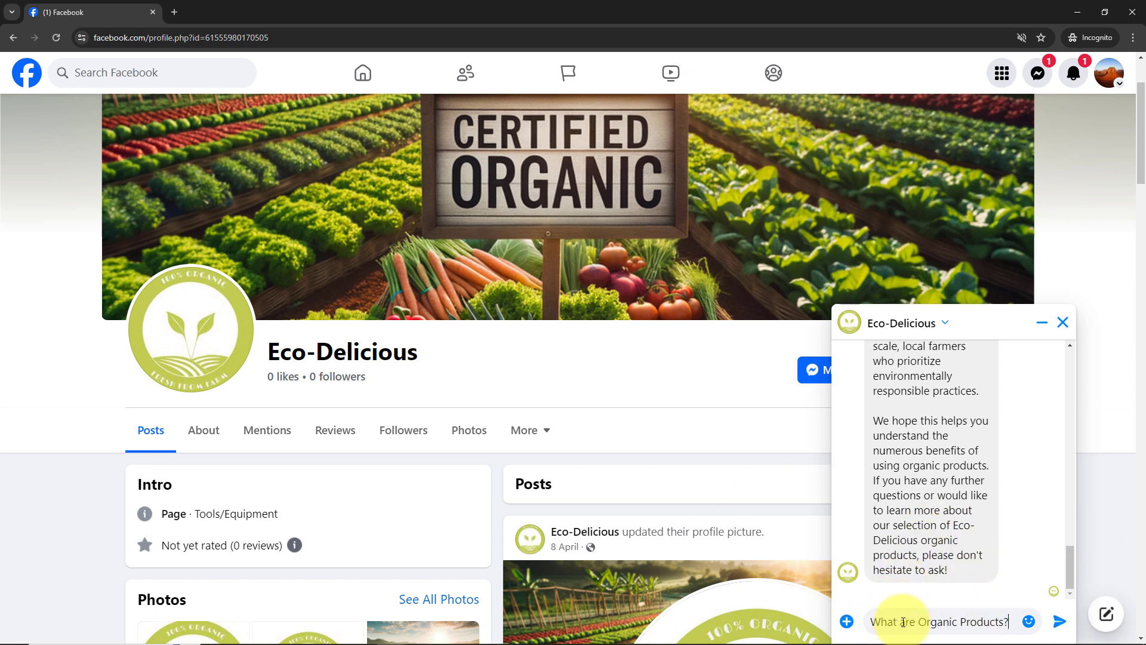
left_click(1058, 622)
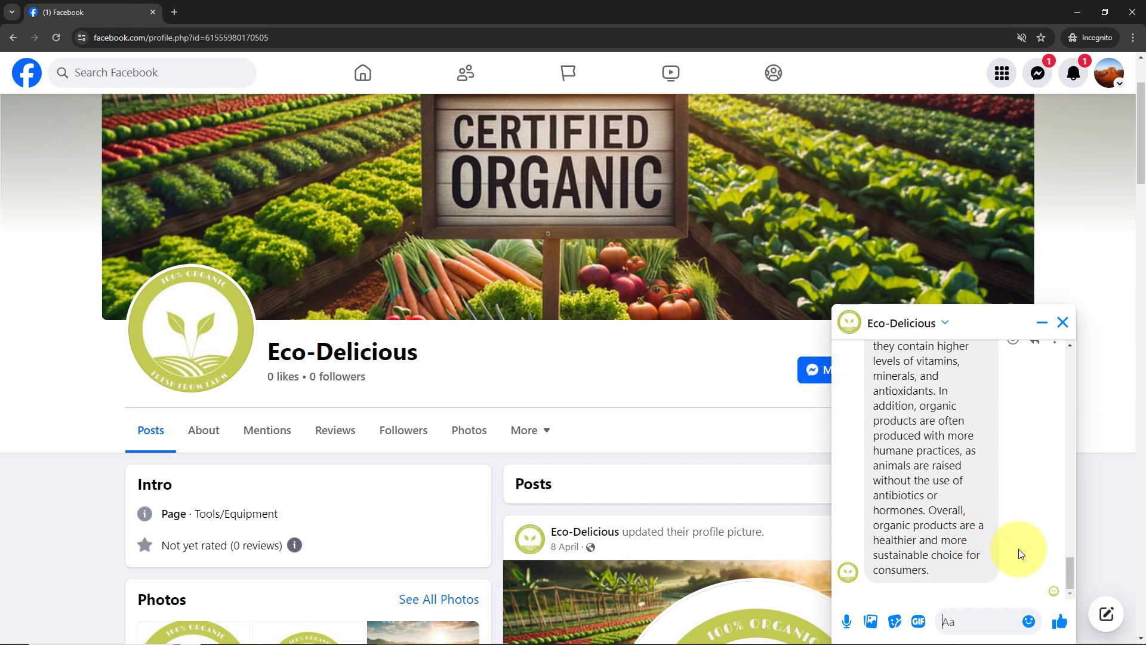
Read through the reply to the organic products question in the Eco-Delicious chat and return to the Pabbly Connect workflow
scroll(1022, 552, "up", 6)
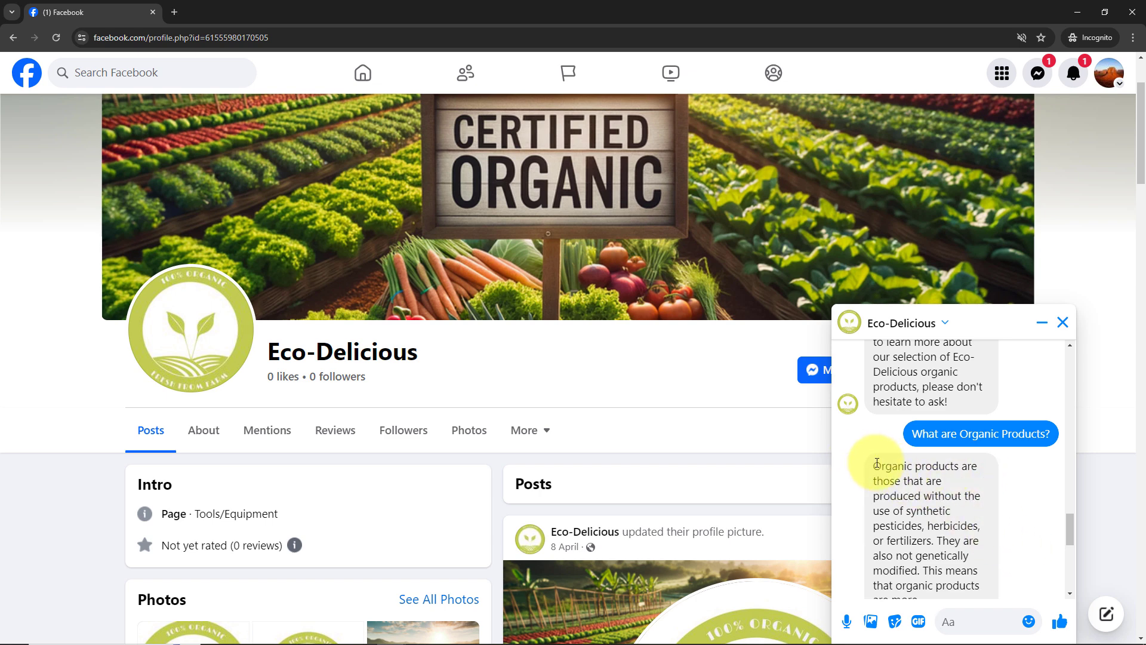
left_click_drag(875, 465, 968, 554)
scroll(967, 552, "down", 1)
left_click(966, 548)
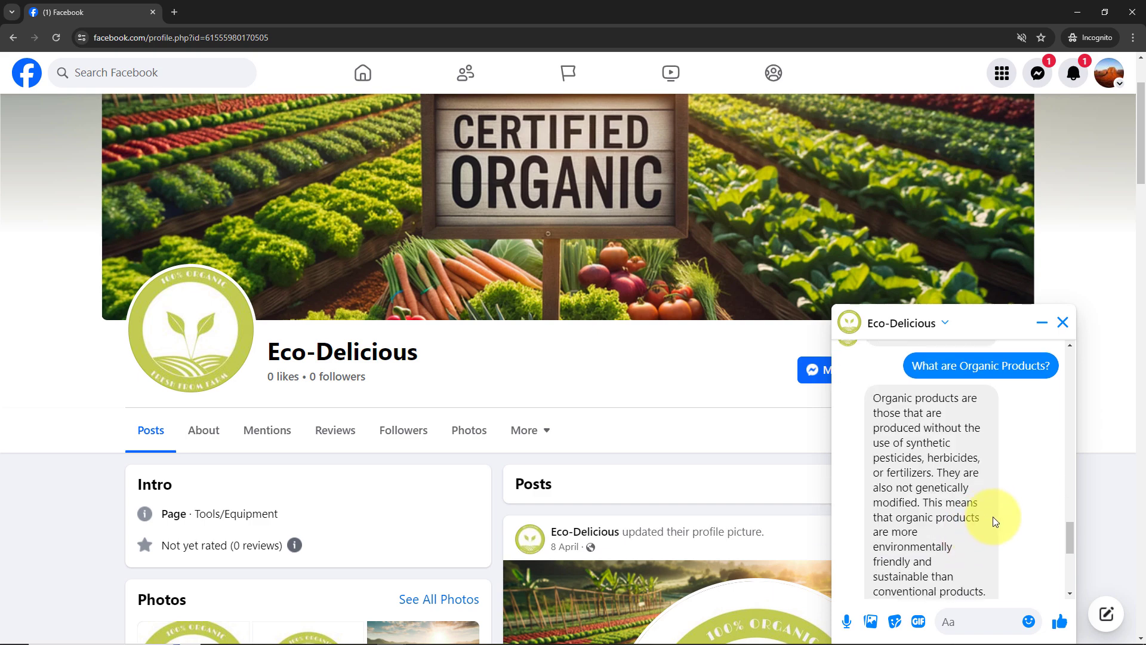
scroll(992, 514, "down", 5)
scroll(1107, 414, "up", 6)
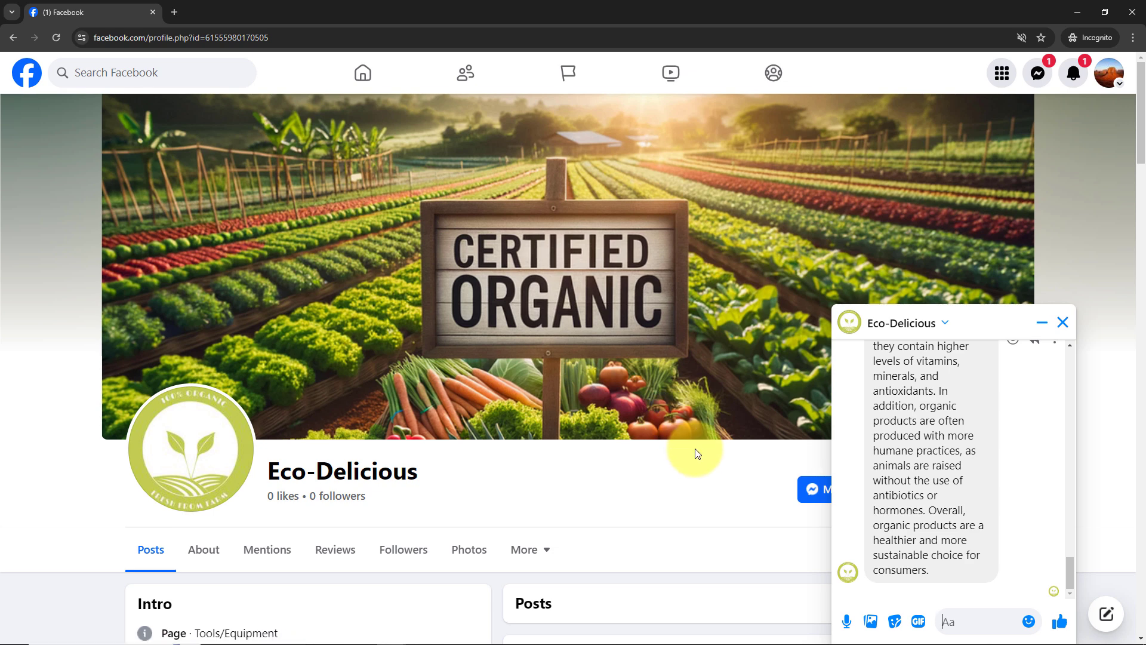
left_click(1081, 7)
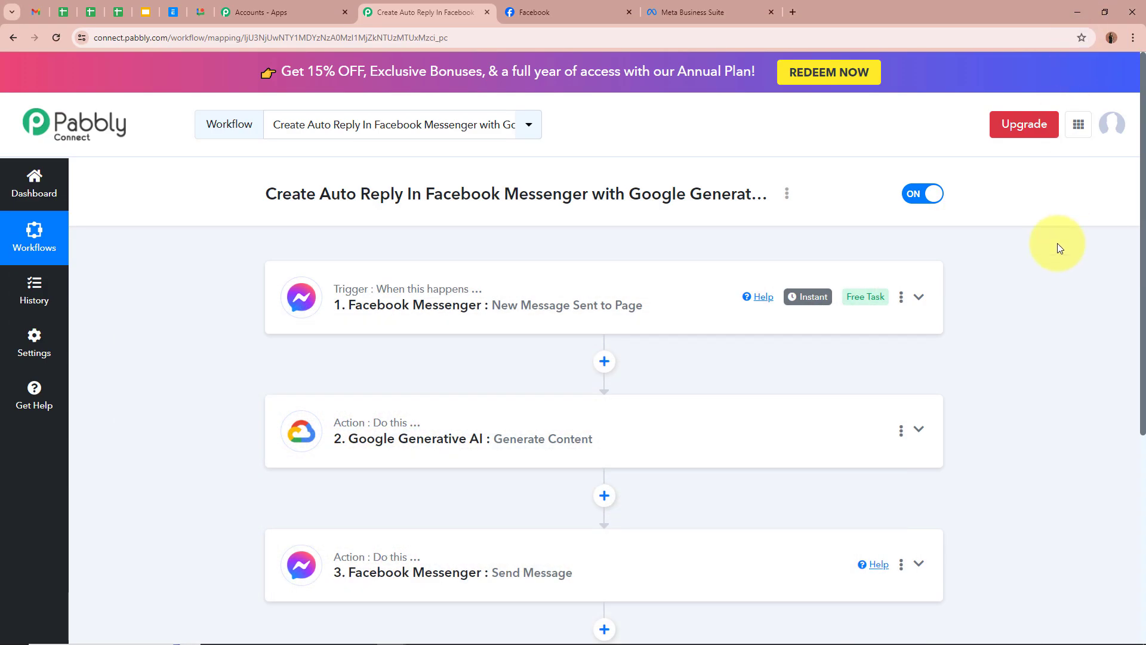